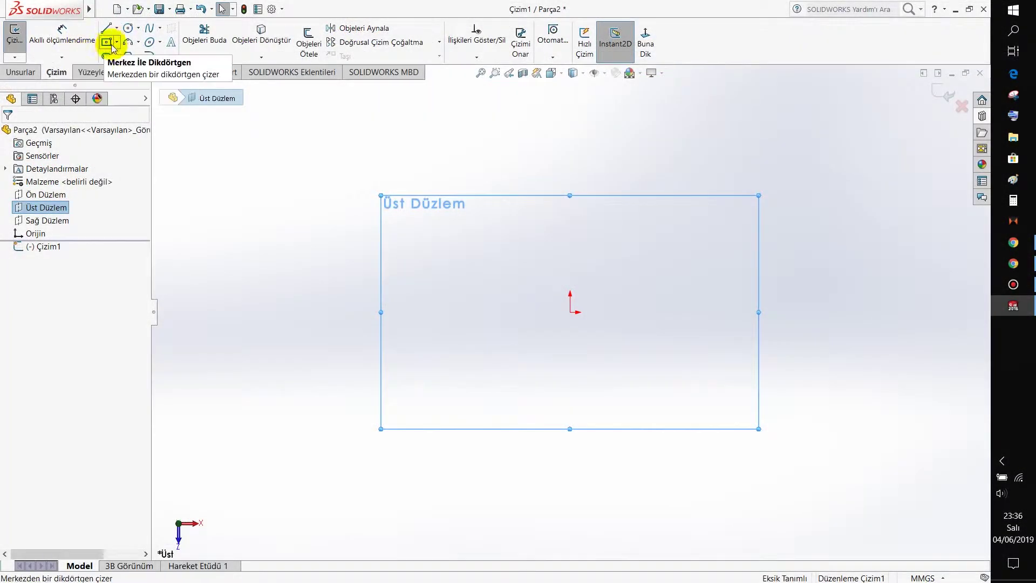
- Draw a centre rectangle from the origin on the Top Plane
{"action": "left_click", "coordinate": [117, 43]}
{"action": "left_click", "coordinate": [140, 69]}
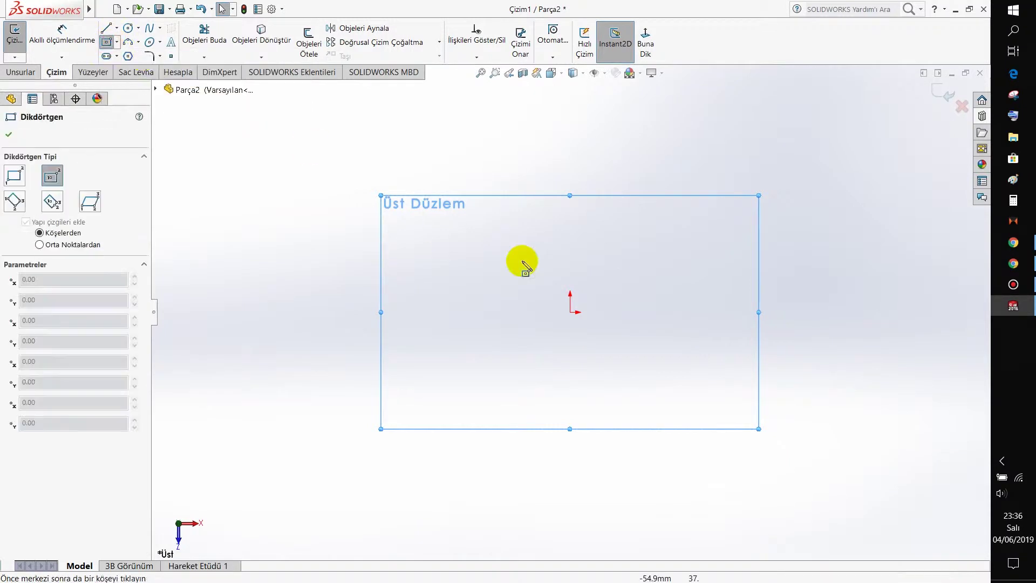
{"action": "left_click", "coordinate": [571, 312]}
{"action": "left_click", "coordinate": [599, 236]}
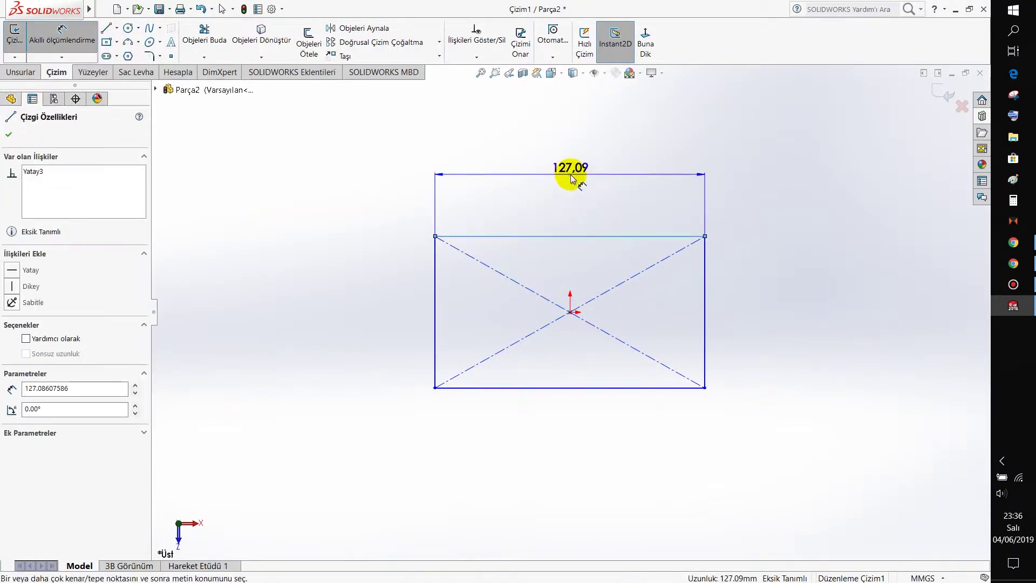
- Dimension the rectangle 150 × 80 mm and start a sheet-metal Base Flange from it
{"action": "left_click", "coordinate": [578, 182]}
{"action": "type", "text": "150"}
{"action": "key", "text": "Return"}
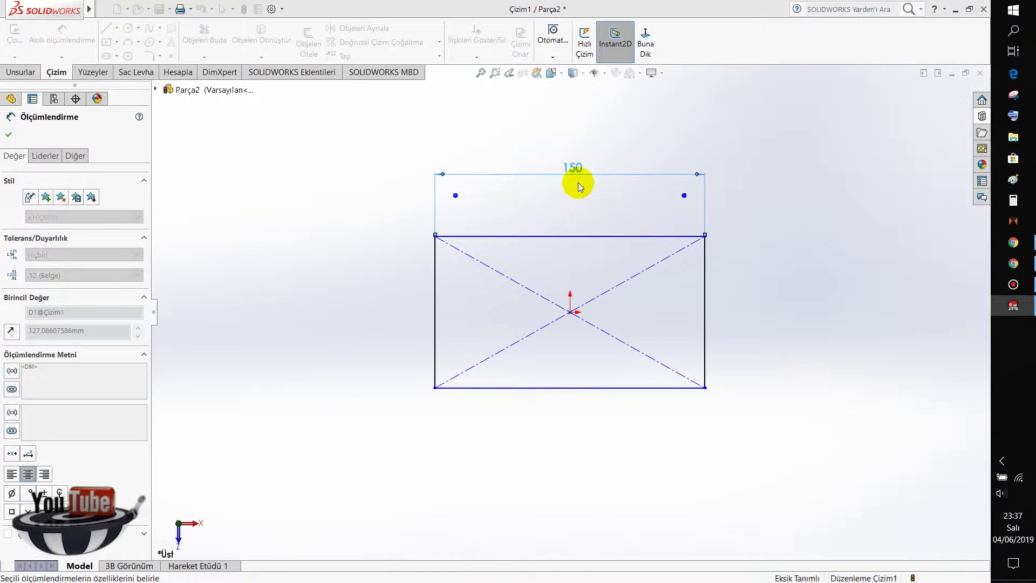
{"action": "left_click", "coordinate": [705, 289]}
{"action": "left_click", "coordinate": [754, 292]}
{"action": "type", "text": "80"}
{"action": "key", "text": "Return"}
{"action": "right_click", "coordinate": [799, 223]}
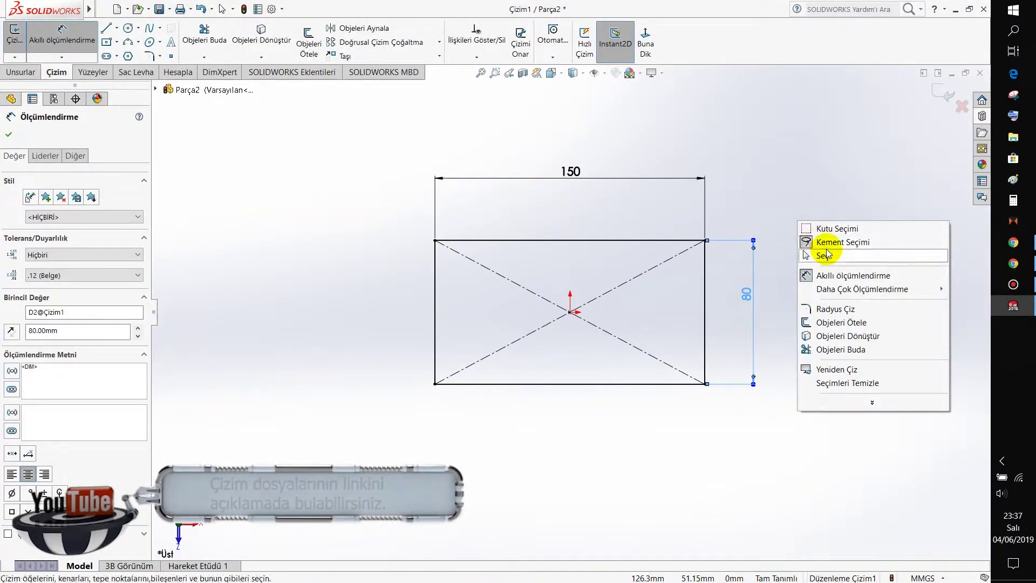
{"action": "left_click", "coordinate": [820, 243]}
{"action": "left_click", "coordinate": [136, 72]}
{"action": "left_click", "coordinate": [26, 38]}
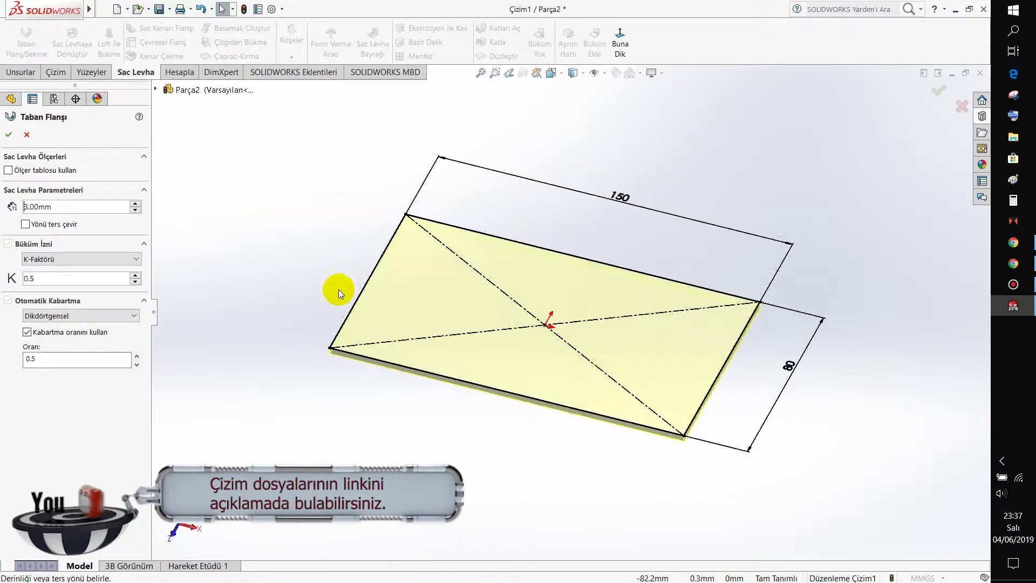
- Accept the 3 mm base plate and add a 68 mm edge flange with 5 mm bend radius on the near long edge
{"action": "left_click", "coordinate": [9, 134]}
{"action": "left_click", "coordinate": [231, 166]}
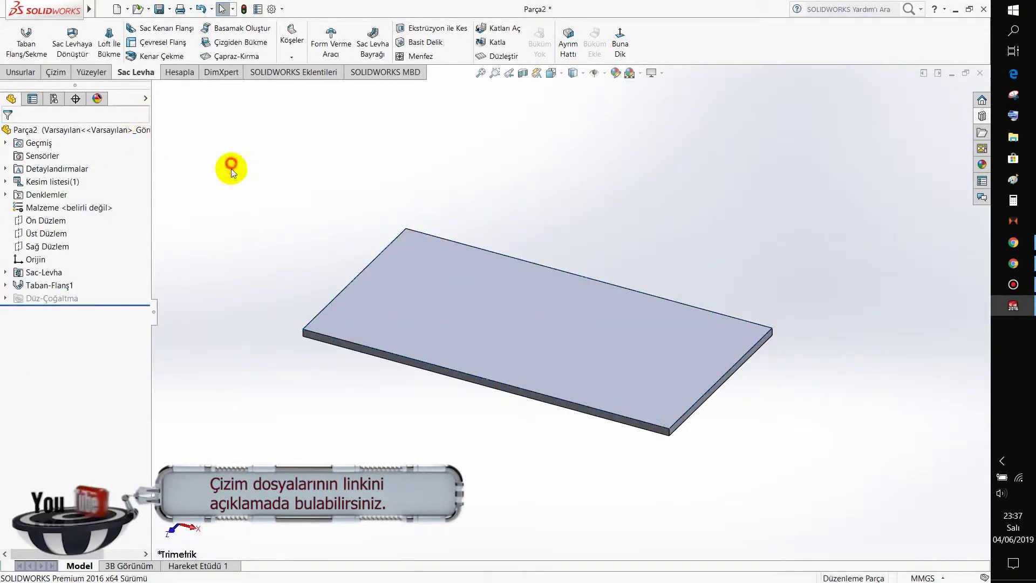
{"action": "left_click", "coordinate": [132, 31]}
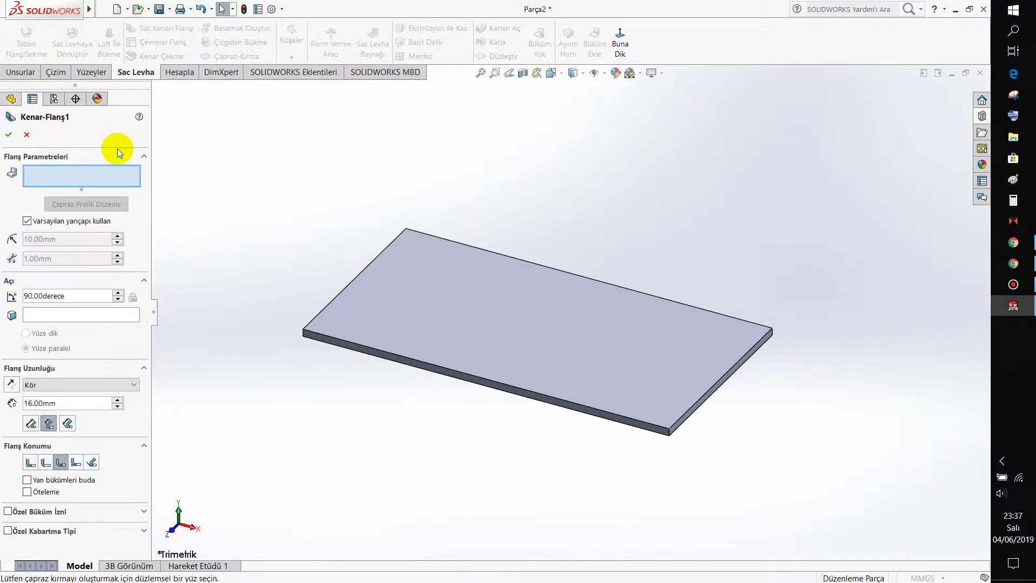
{"action": "left_click", "coordinate": [364, 347]}
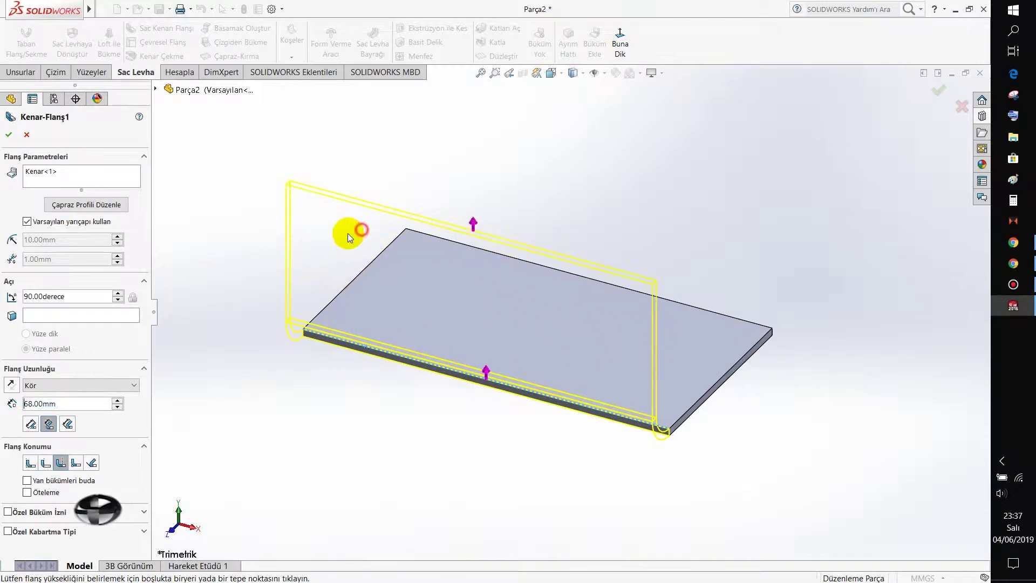
{"action": "left_click", "coordinate": [118, 242]}
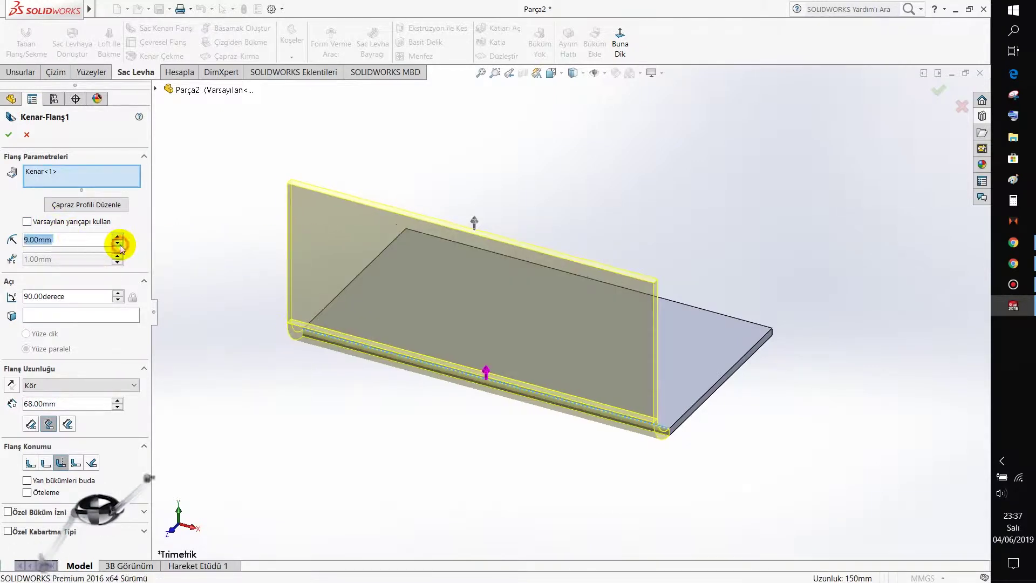
{"action": "scroll", "coordinate": [160, 255], "scroll_direction": "down", "scroll_amount": 6}
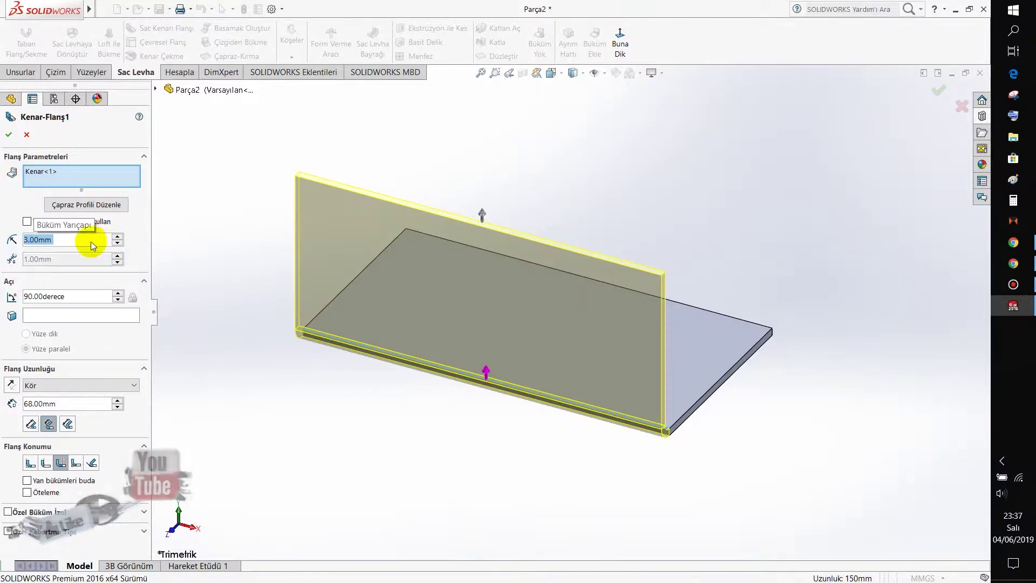
{"action": "scroll", "coordinate": [91, 242], "scroll_direction": "up", "scroll_amount": 1}
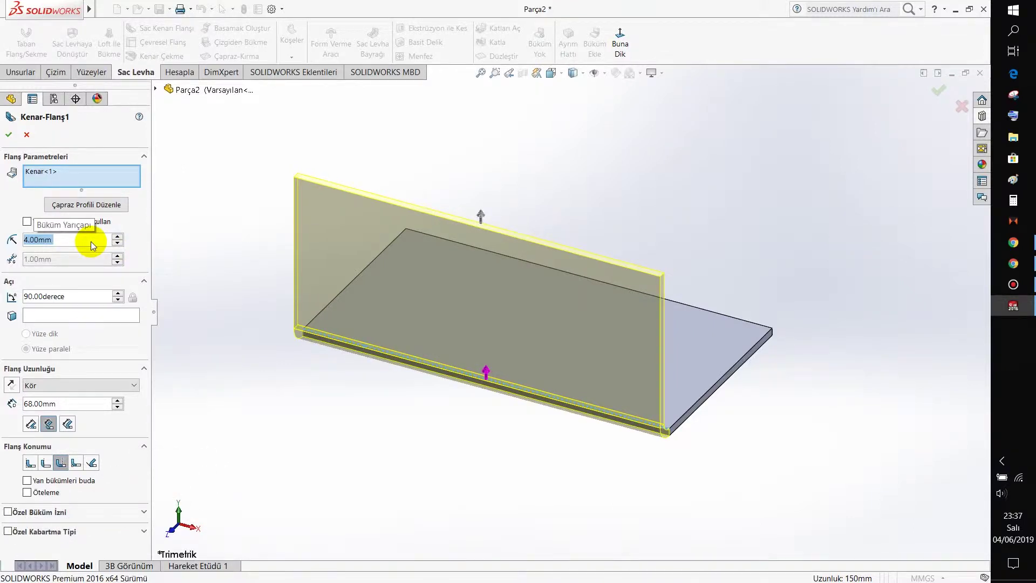
{"action": "scroll", "coordinate": [90, 241], "scroll_direction": "up", "scroll_amount": 1}
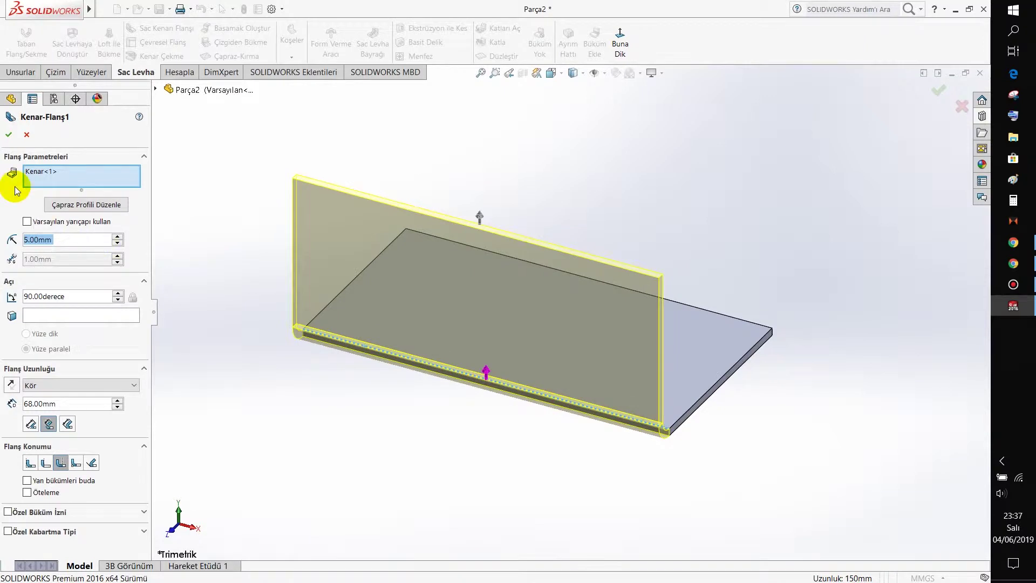
{"action": "left_click", "coordinate": [30, 466]}
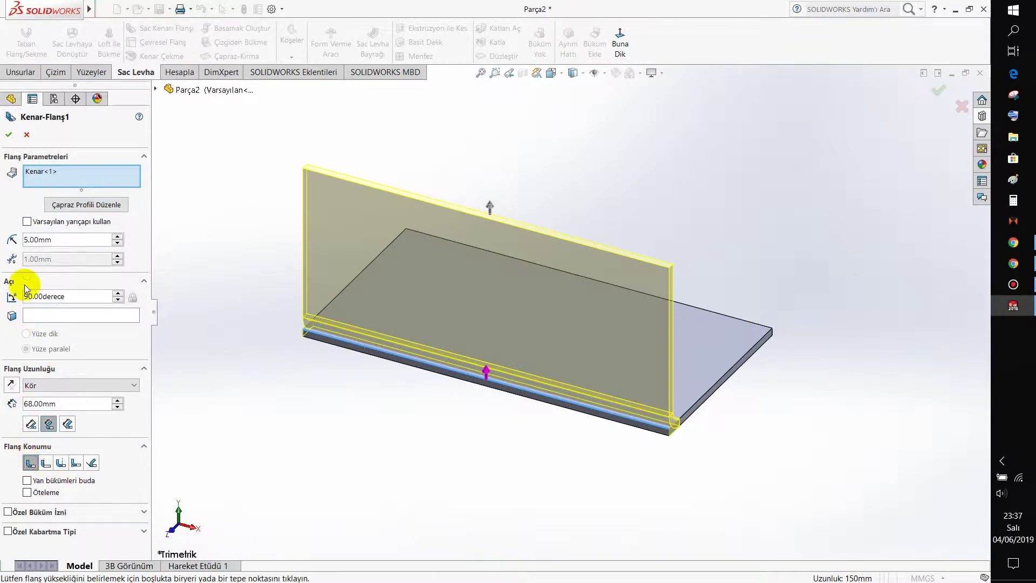
{"action": "left_click", "coordinate": [8, 138]}
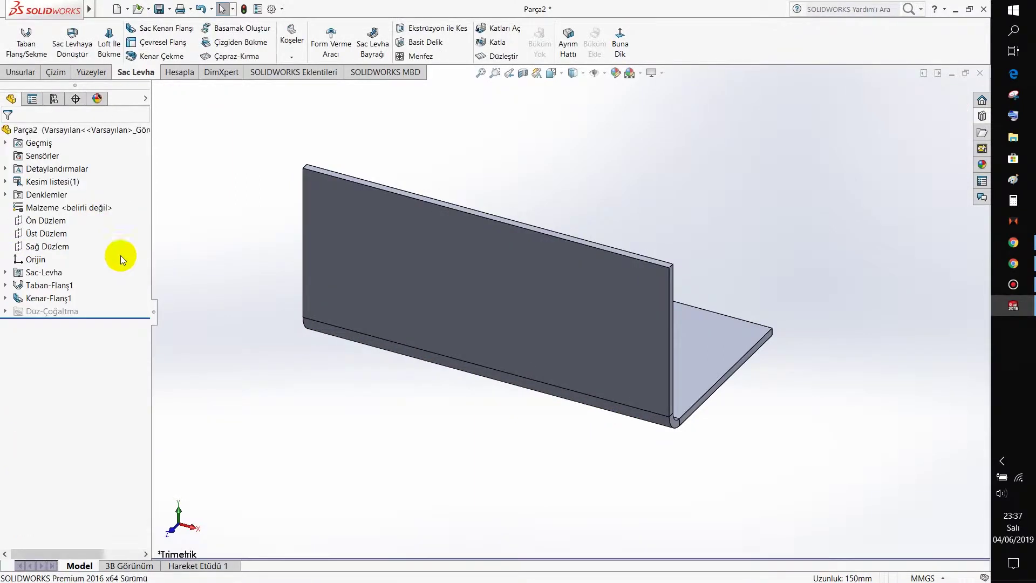
- Reopen Kenar-Flanş1's flange profile sketch and view it Normal To
{"action": "right_click", "coordinate": [43, 302]}
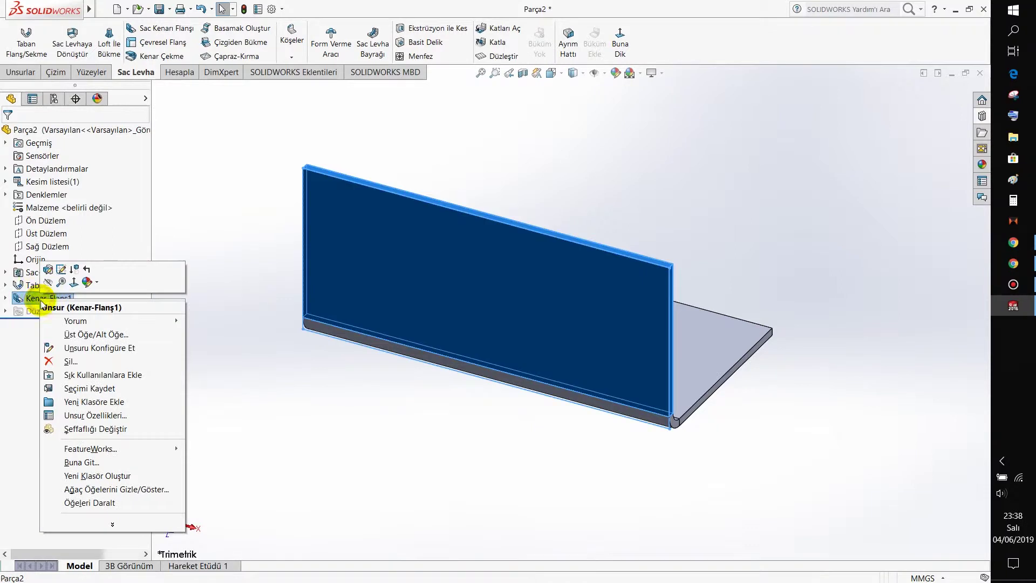
{"action": "left_click", "coordinate": [48, 269]}
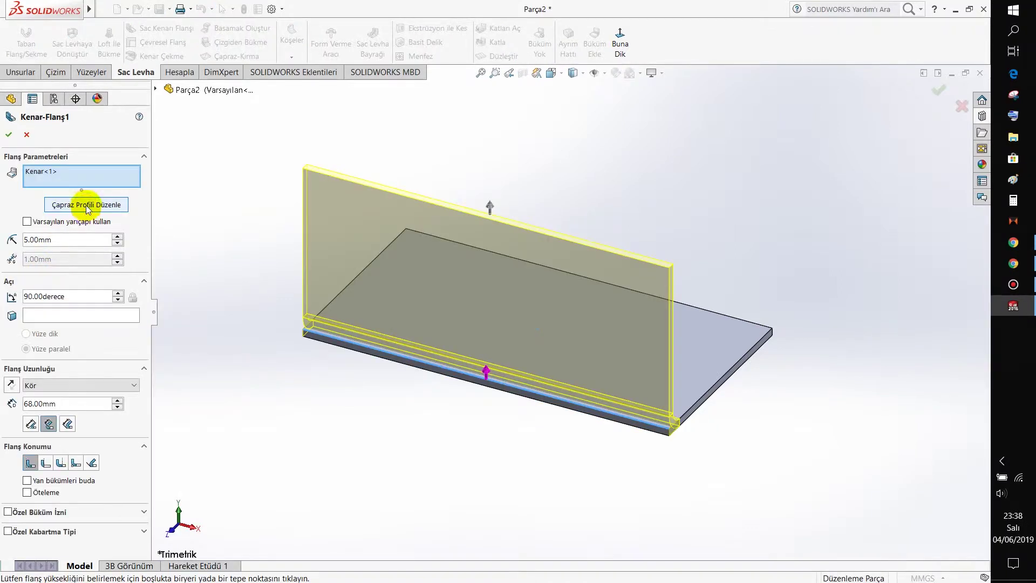
{"action": "left_click", "coordinate": [54, 205]}
{"action": "left_click", "coordinate": [645, 41]}
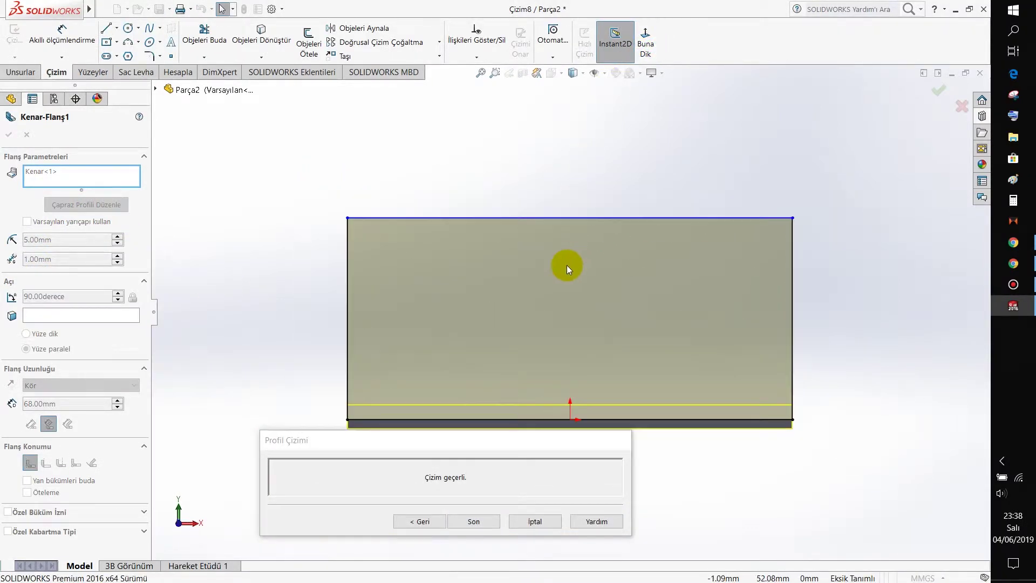
{"action": "left_click", "coordinate": [643, 38]}
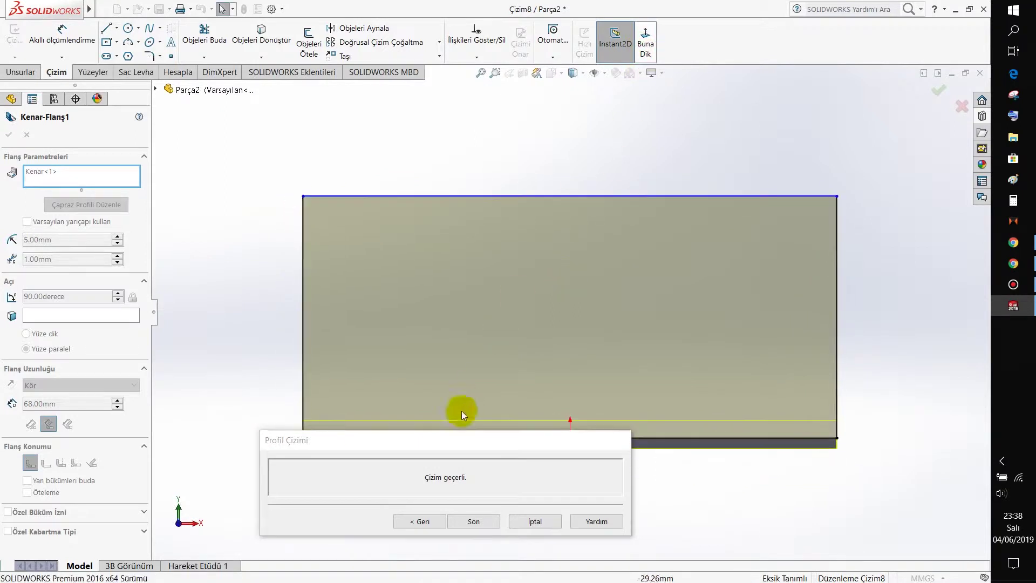
{"action": "left_click_drag", "start_coordinate": [447, 445], "coordinate": [439, 491]}
- Draw the angled outline: slanted lines from both left corners joined by a vertical line
{"action": "left_click", "coordinate": [106, 28]}
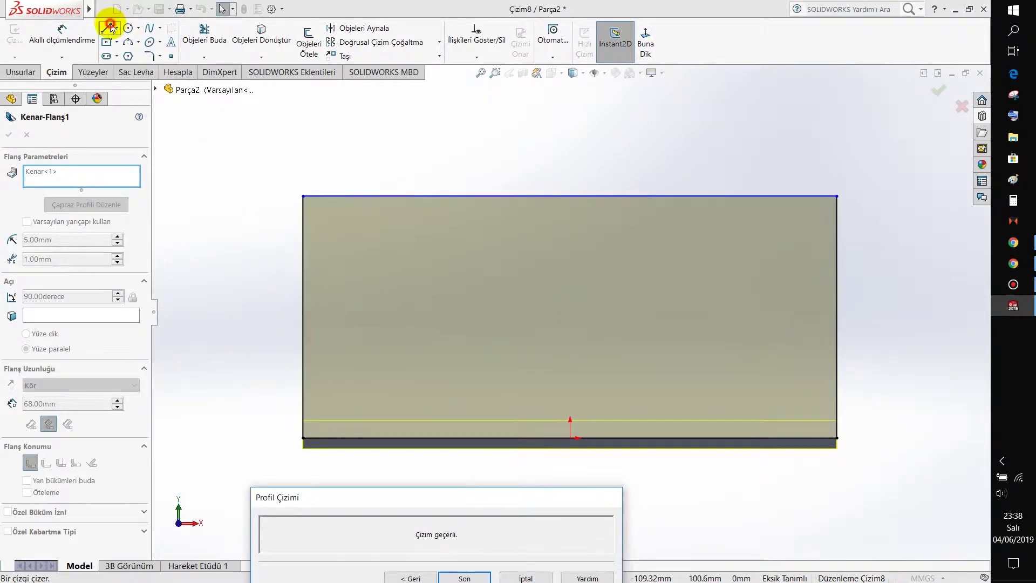
{"action": "left_click", "coordinate": [303, 197]}
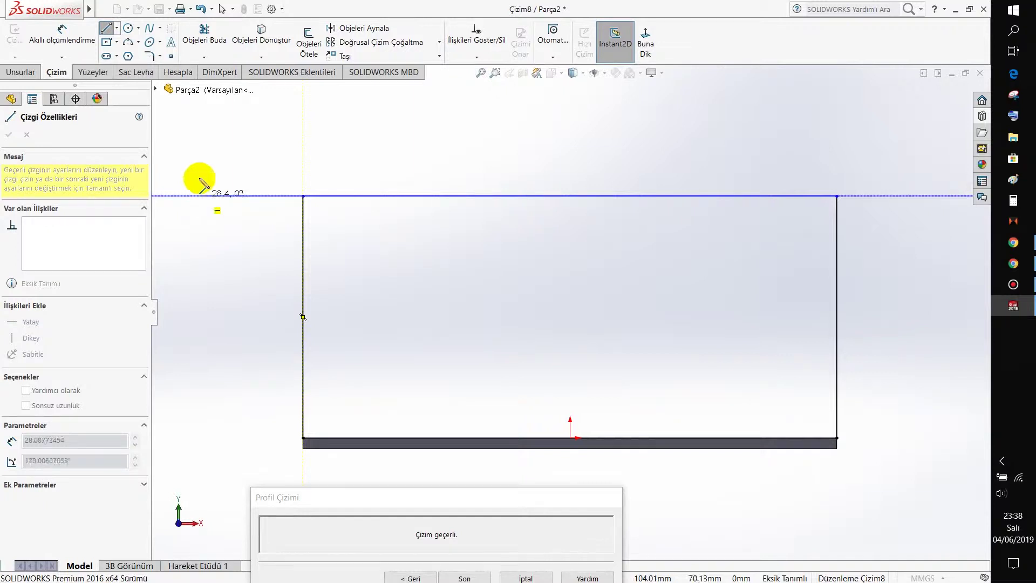
{"action": "left_click", "coordinate": [199, 124]}
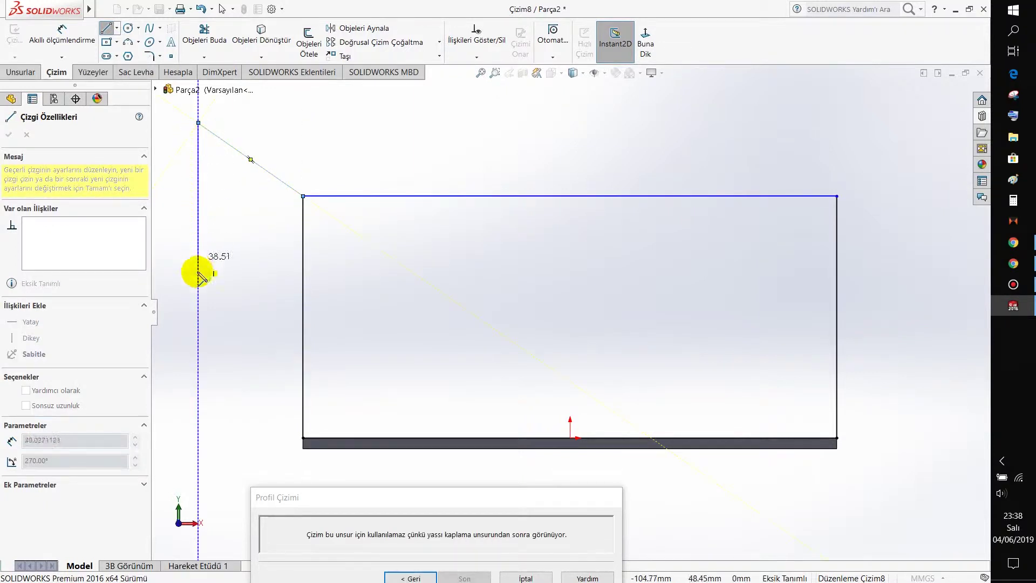
{"action": "left_click", "coordinate": [198, 383]}
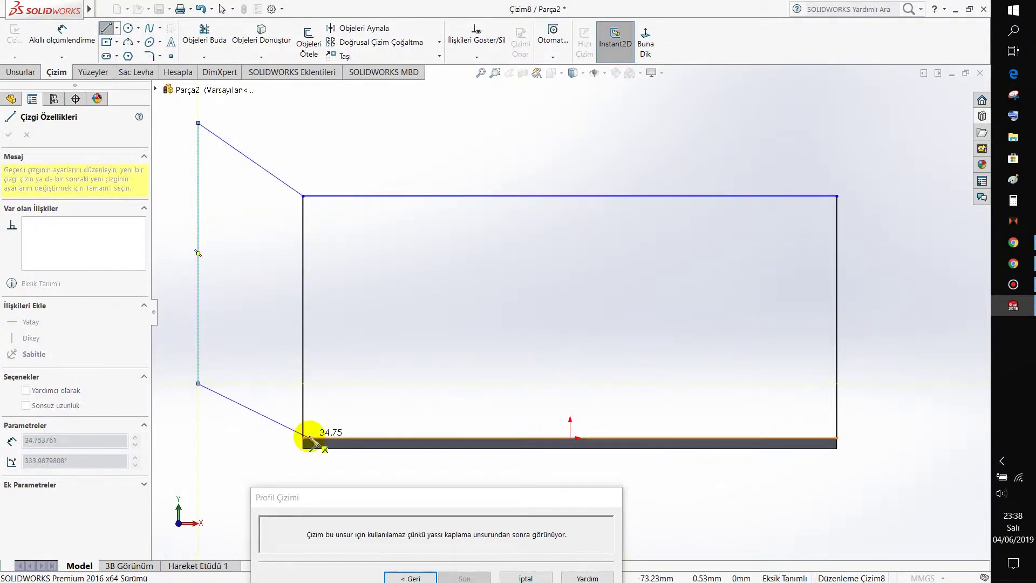
{"action": "left_click", "coordinate": [302, 438]}
{"action": "key", "text": "Escape"}
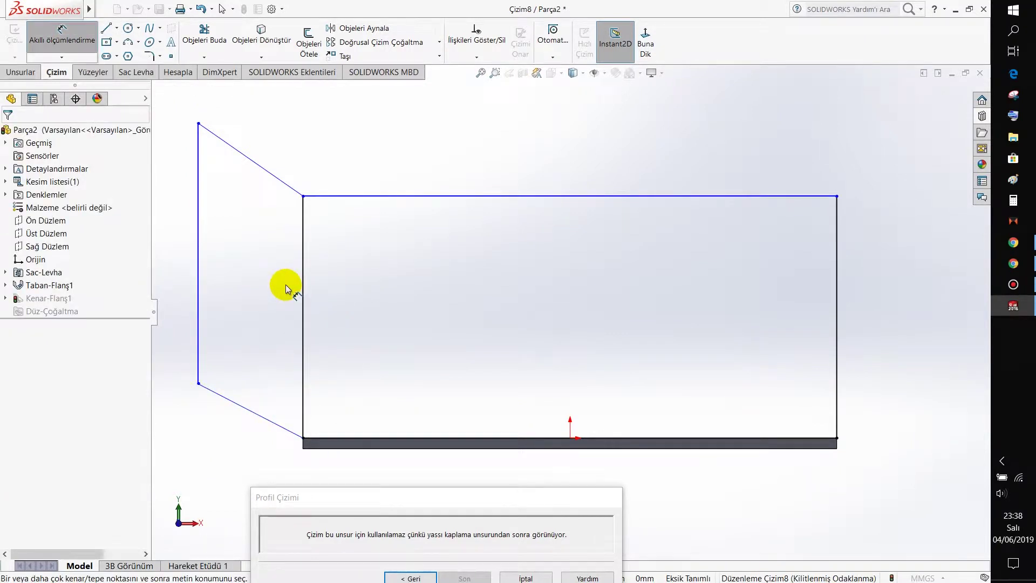
- Relate the two vertical profile lines and make the two slanted lines parallel
{"action": "left_click", "coordinate": [199, 258]}
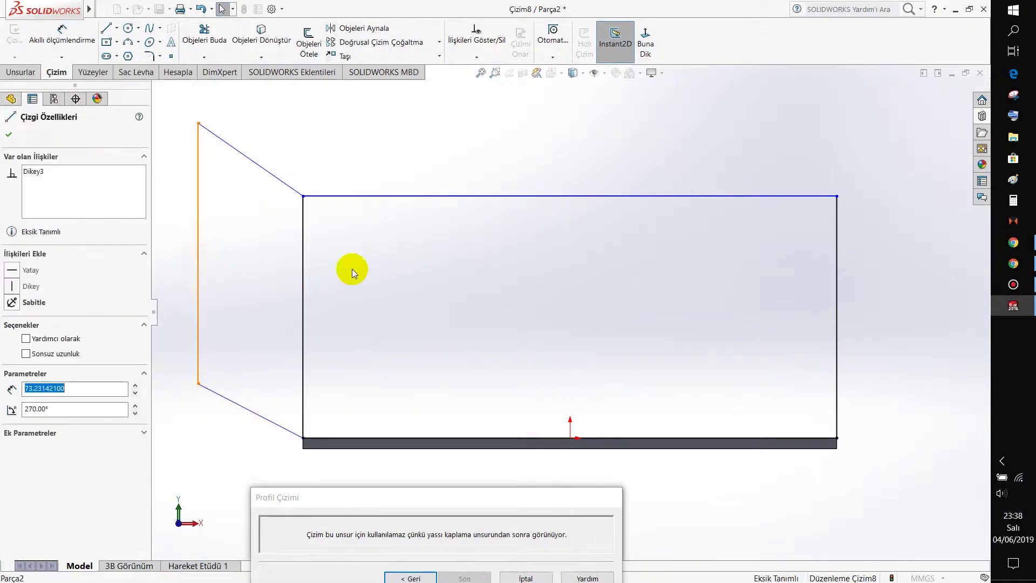
{"action": "left_click", "coordinate": [837, 278], "text": "ctrl"}
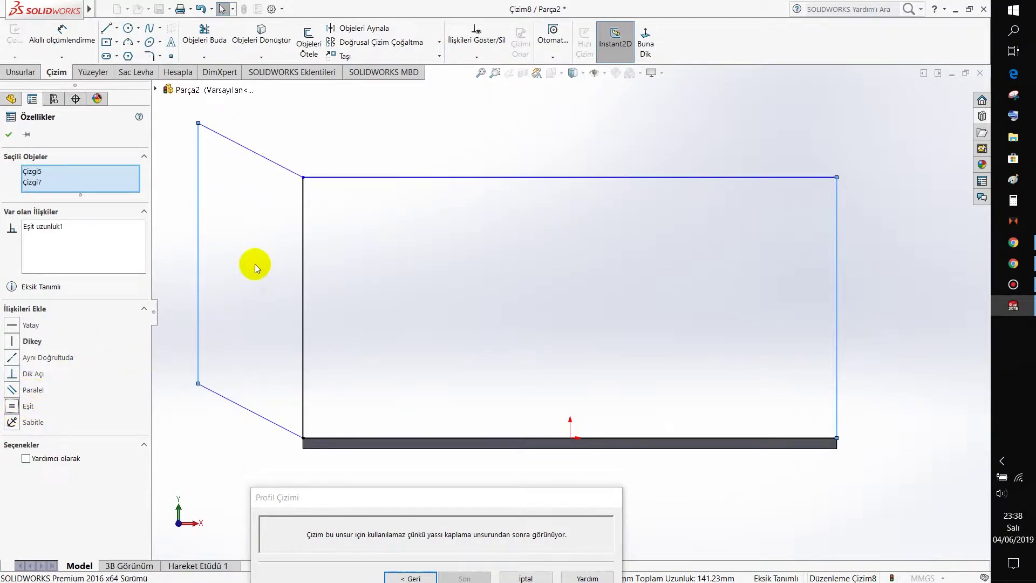
{"action": "left_click", "coordinate": [8, 136]}
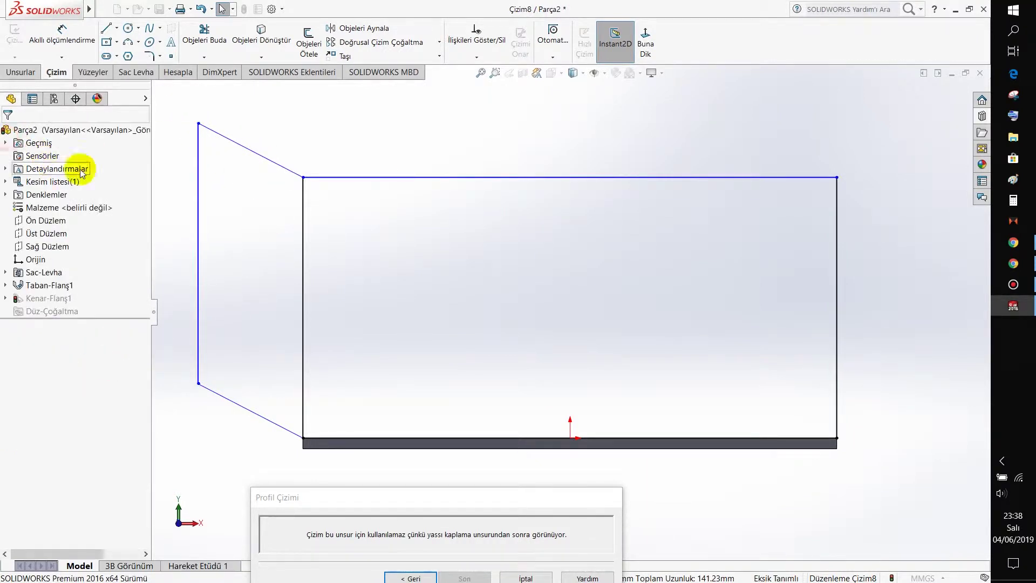
{"action": "left_click", "coordinate": [245, 153]}
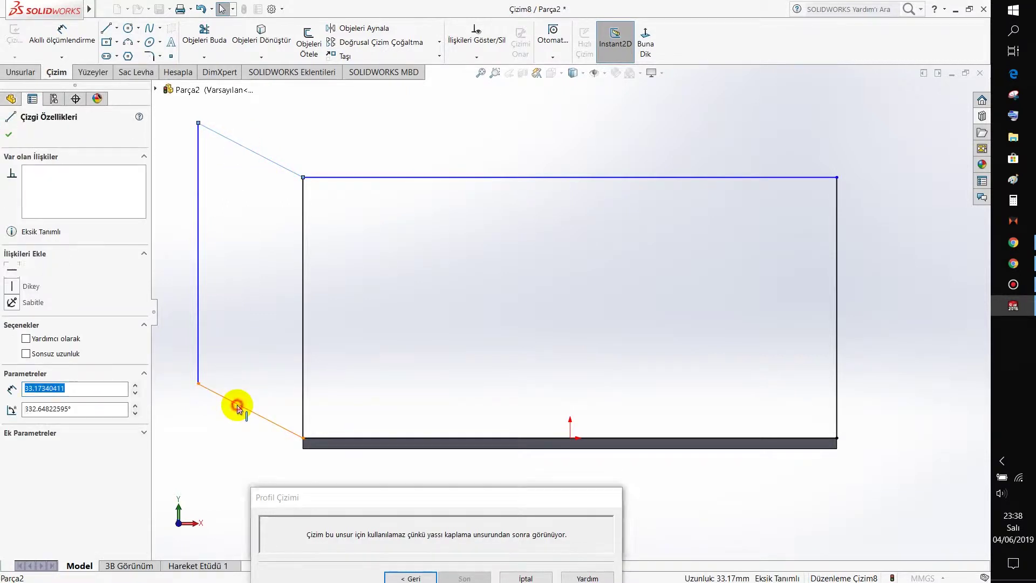
{"action": "left_click", "coordinate": [236, 404], "text": "ctrl"}
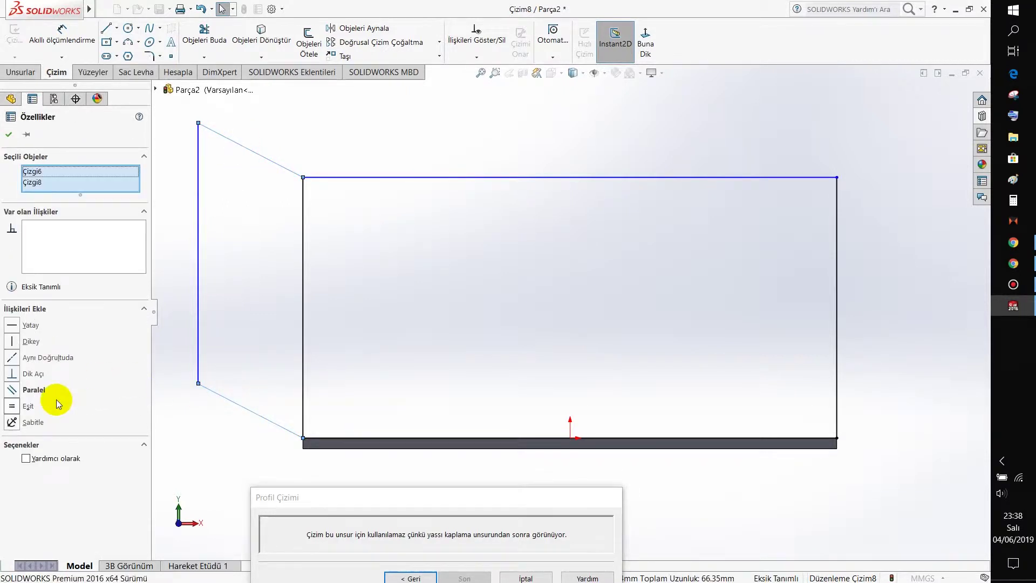
{"action": "left_click", "coordinate": [9, 136]}
- Set the lower slanted line at 30° to the bottom edge, leaving the profile valid
{"action": "right_click_drag", "start_coordinate": [208, 309], "coordinate": [231, 245]}
{"action": "left_click", "coordinate": [277, 425]}
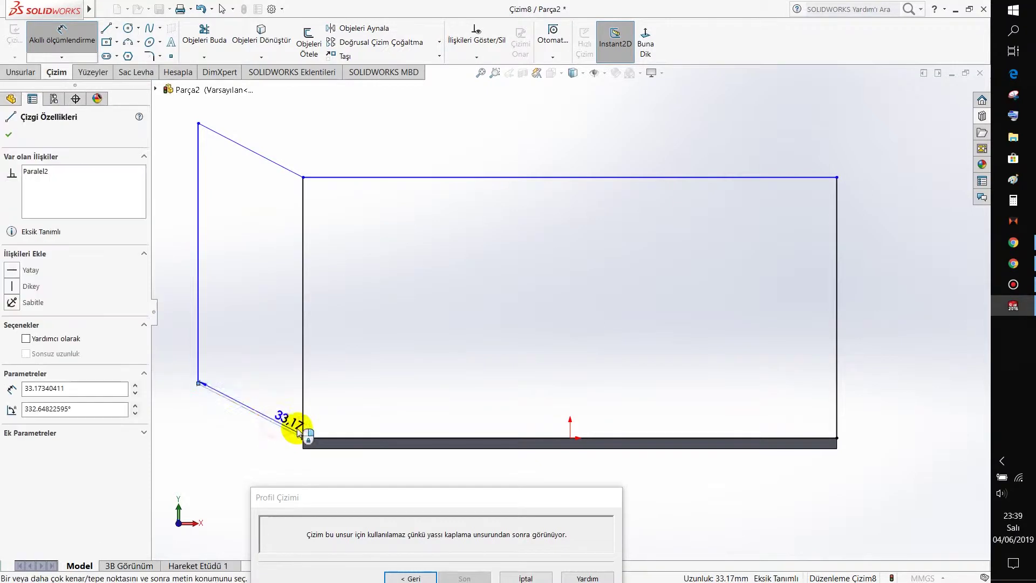
{"action": "left_click", "coordinate": [317, 437]}
{"action": "left_click", "coordinate": [218, 424]}
{"action": "type", "text": "30"}
{"action": "key", "text": "Return"}
{"action": "right_click", "coordinate": [372, 341]}
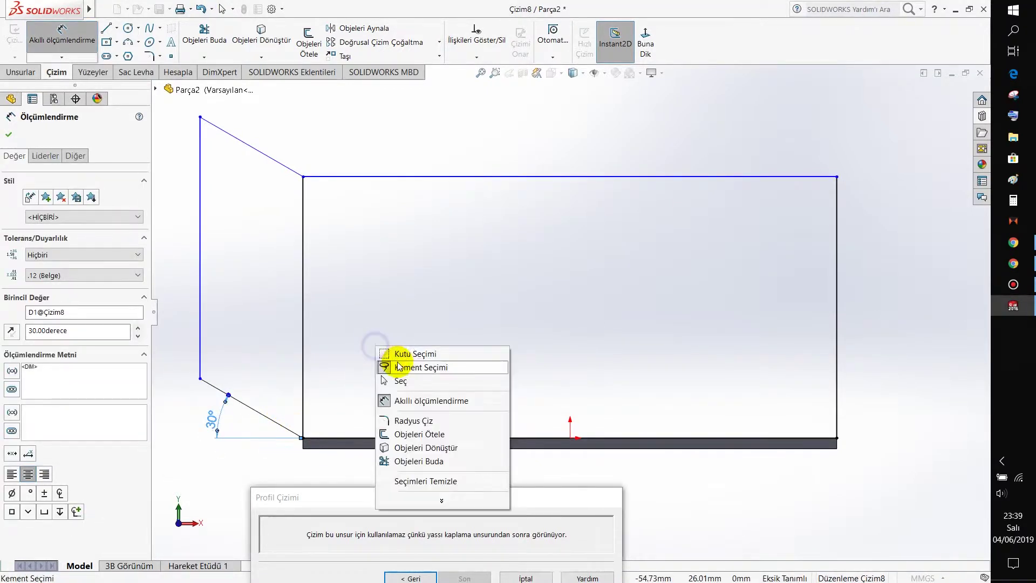
{"action": "left_click", "coordinate": [403, 379]}
{"action": "left_click", "coordinate": [302, 291]}
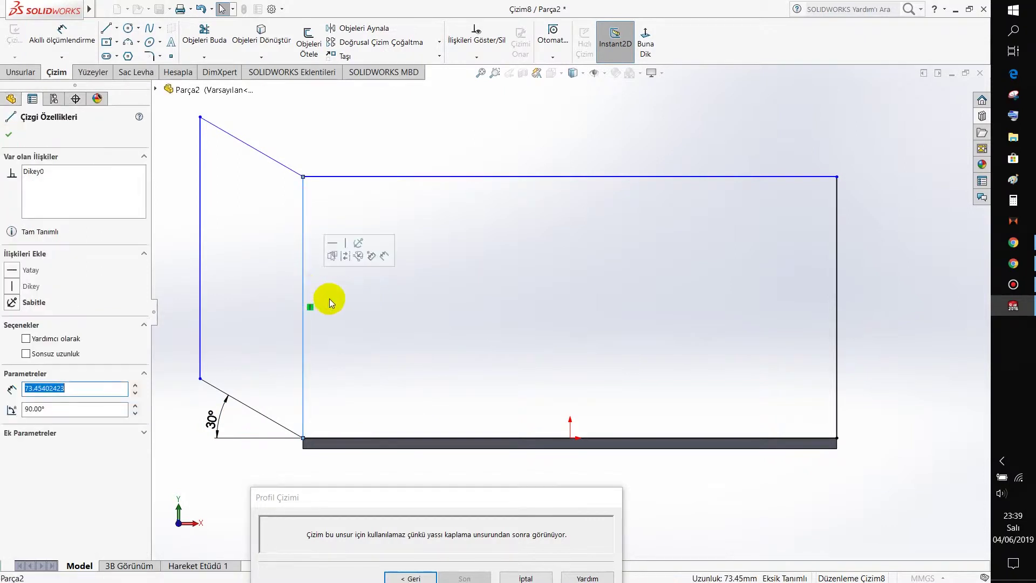
{"action": "left_click", "coordinate": [365, 309]}
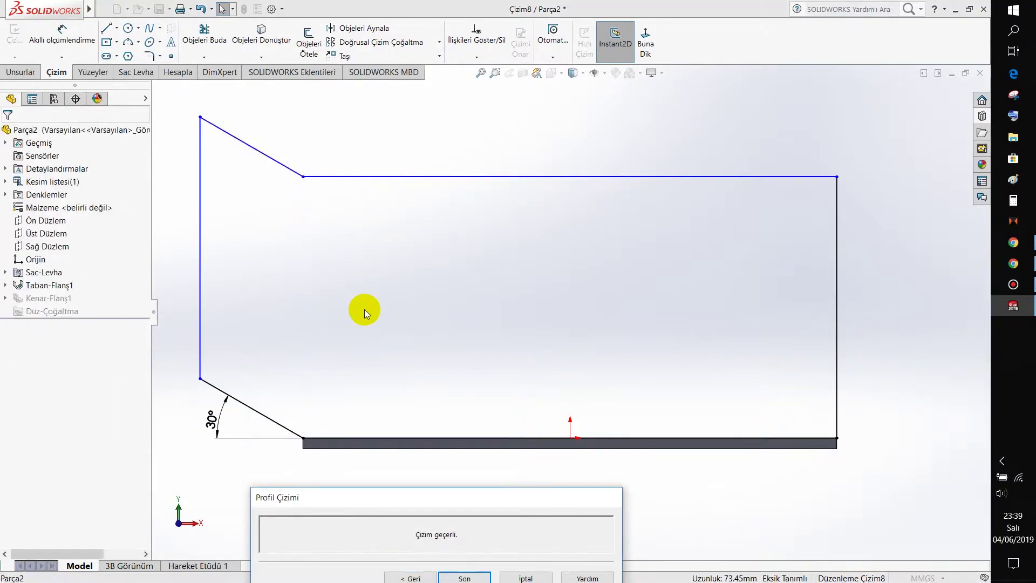
{"action": "left_click_drag", "start_coordinate": [417, 494], "coordinate": [485, 376]}
- Build the slanted flange, then add a 50 mm edge flange with 5 mm bend radius on the end edge
{"action": "left_click", "coordinate": [529, 455]}
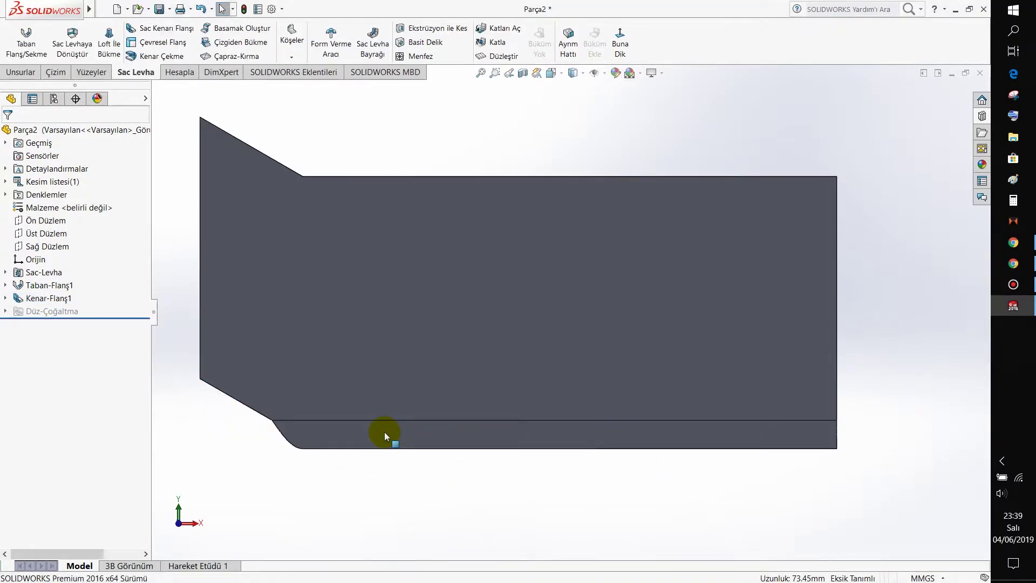
{"action": "mouse_move", "coordinate": [423, 382]}
{"action": "middle_mouse_down"}
{"action": "mouse_move", "coordinate": [285, 495]}
{"action": "mouse_move", "coordinate": [393, 423]}
{"action": "mouse_move", "coordinate": [432, 374]}
{"action": "mouse_move", "coordinate": [403, 388]}
{"action": "middle_mouse_up"}
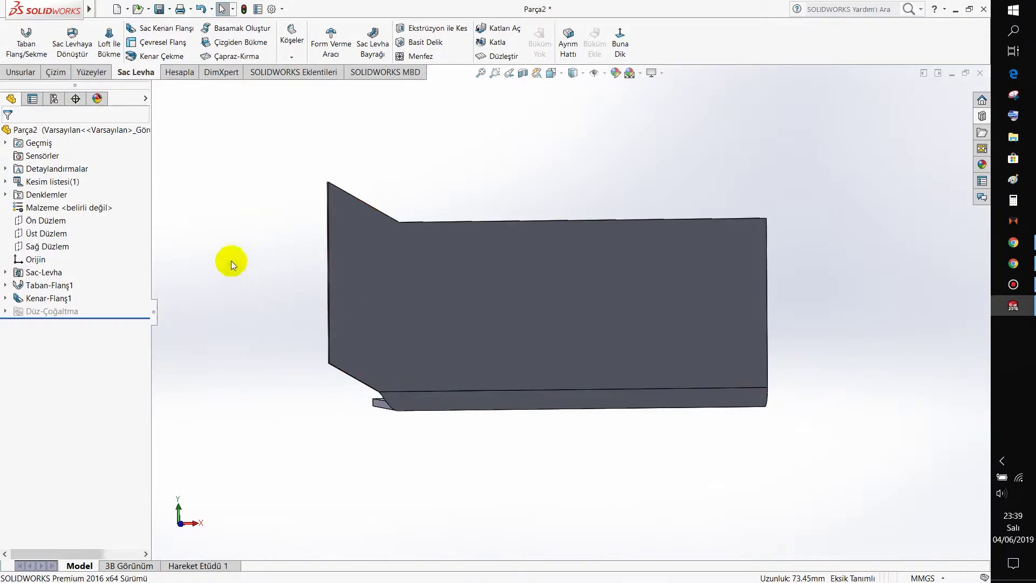
{"action": "left_click", "coordinate": [147, 28]}
{"action": "mouse_move", "coordinate": [300, 262]}
{"action": "middle_mouse_down"}
{"action": "mouse_move", "coordinate": [349, 370]}
{"action": "mouse_move", "coordinate": [422, 415]}
{"action": "middle_mouse_up"}
{"action": "left_click", "coordinate": [445, 423]}
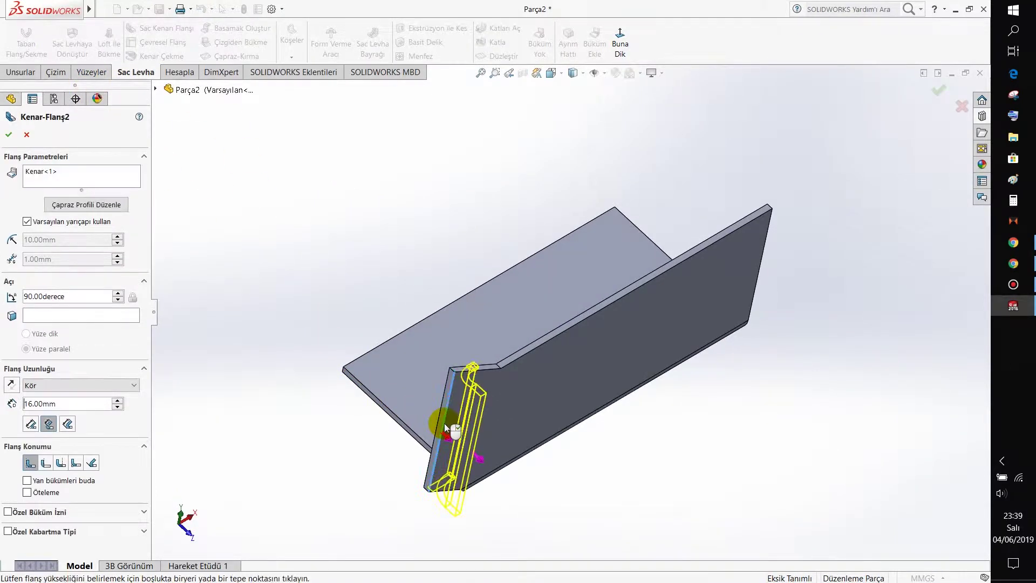
{"action": "left_click", "coordinate": [505, 507]}
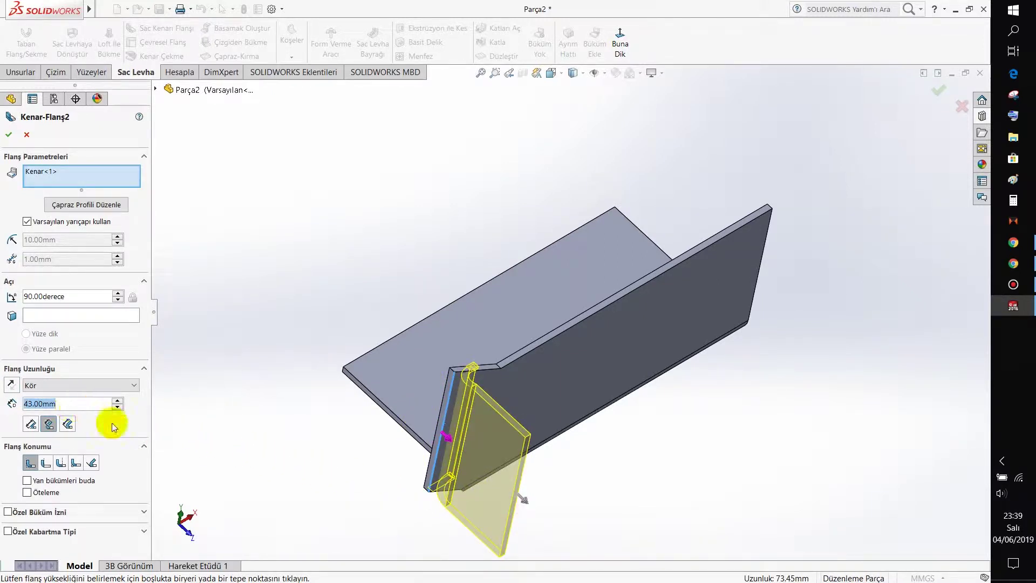
{"action": "key", "text": "BackSpace"}
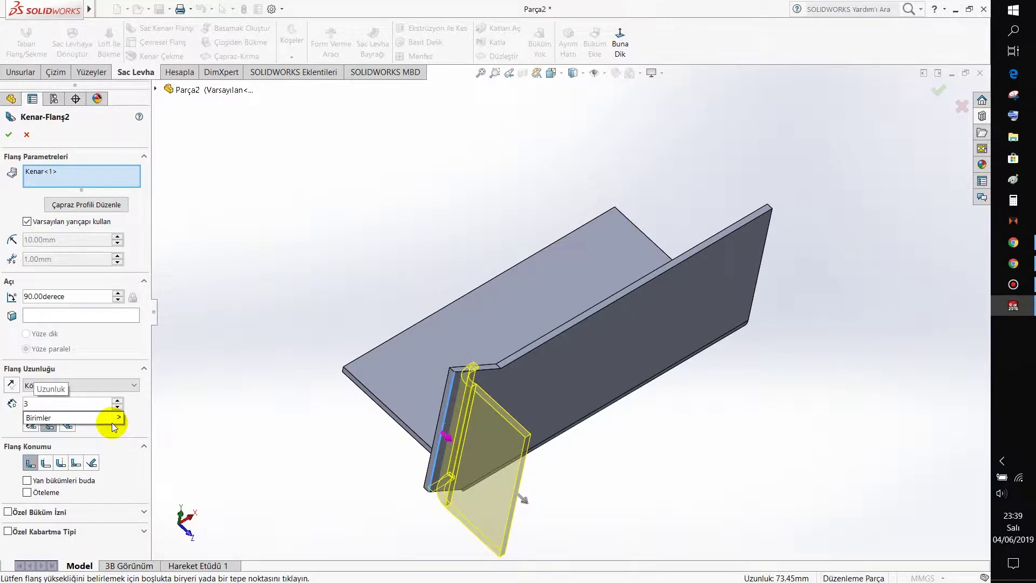
{"action": "left_click", "coordinate": [112, 424]}
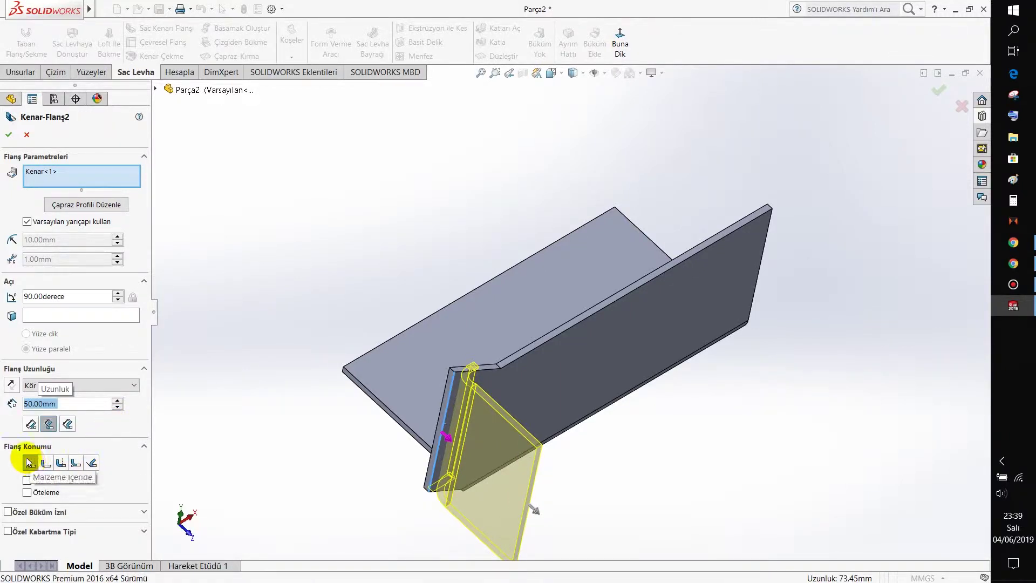
{"action": "left_click", "coordinate": [65, 223]}
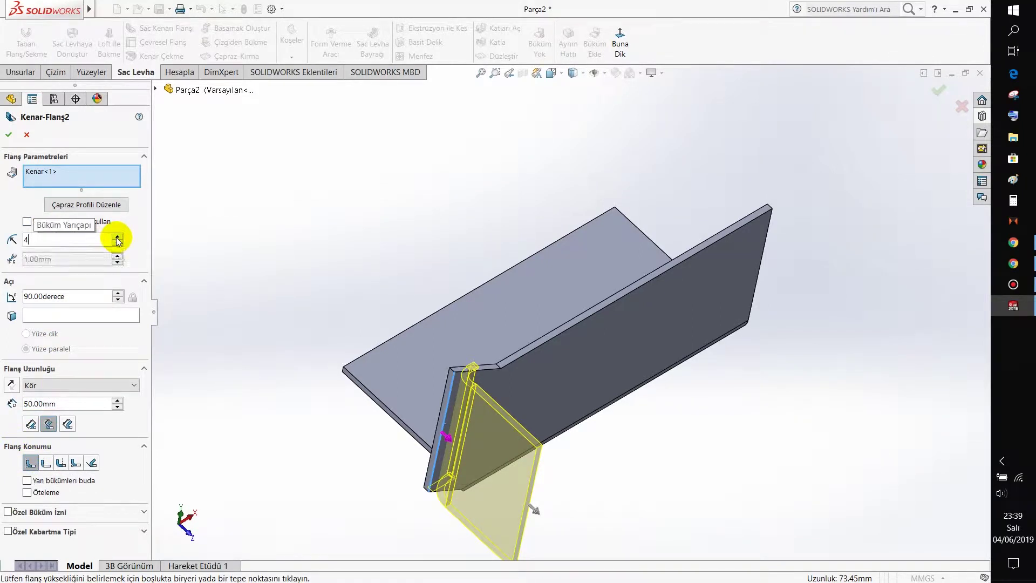
{"action": "key", "text": "Return"}
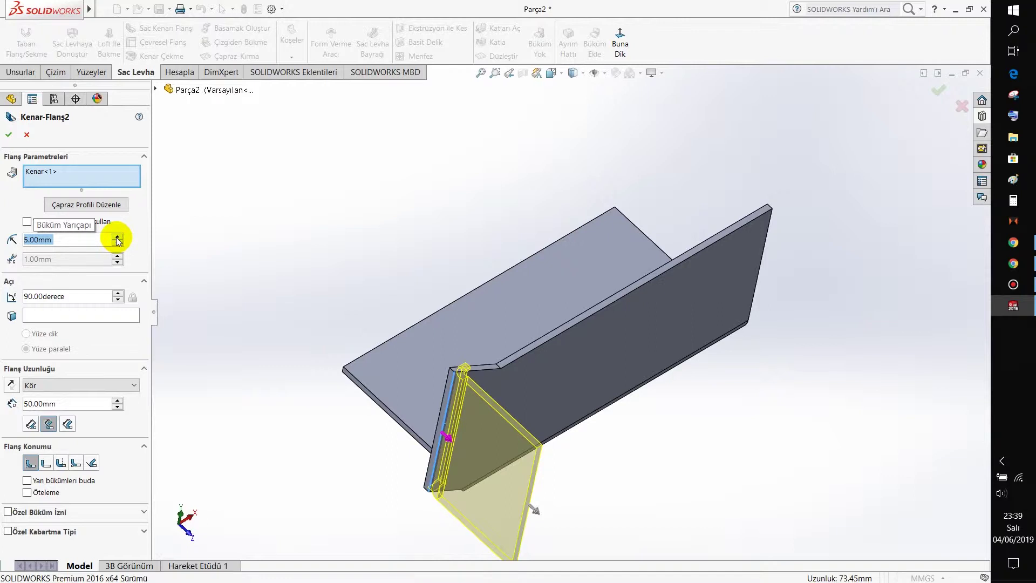
{"action": "mouse_move", "coordinate": [244, 265]}
{"action": "middle_mouse_down"}
{"action": "mouse_move", "coordinate": [310, 326]}
{"action": "mouse_move", "coordinate": [201, 254]}
{"action": "mouse_move", "coordinate": [280, 203]}
{"action": "middle_mouse_up"}
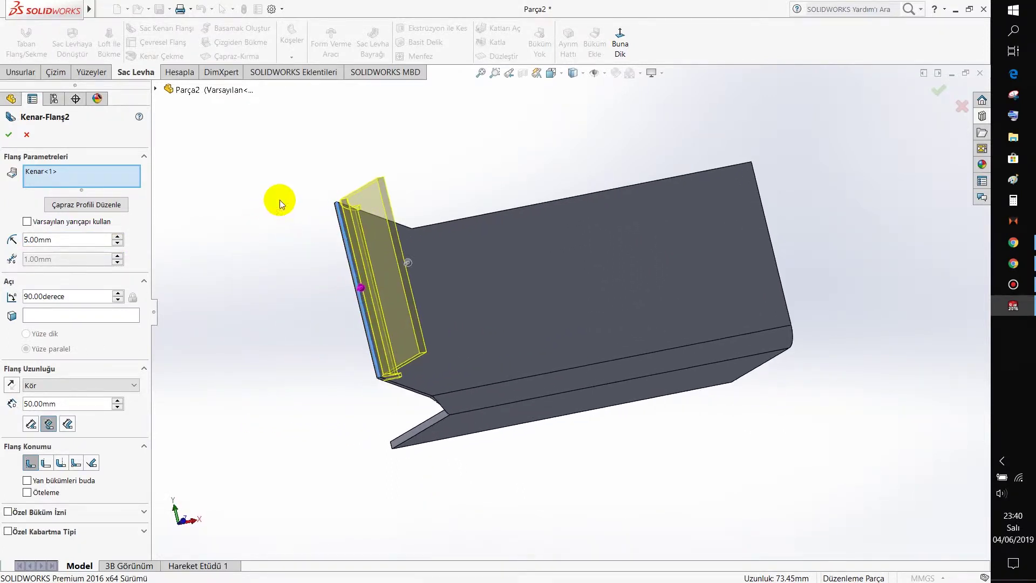
{"action": "left_click", "coordinate": [15, 134]}
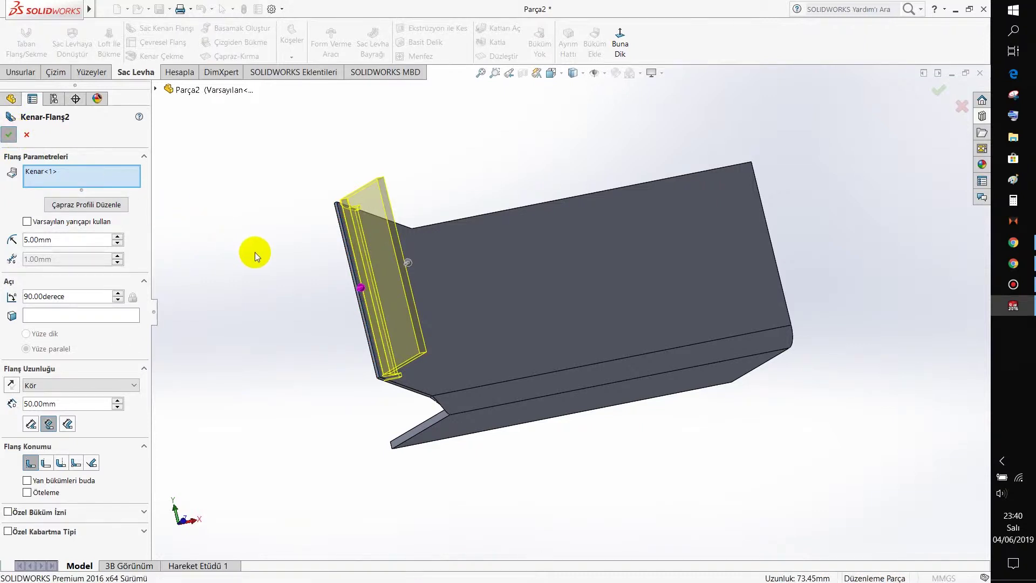
- Edit Kenar-Flanş2 to use the third flange position option
{"action": "mouse_move", "coordinate": [315, 307]}
{"action": "middle_mouse_down"}
{"action": "mouse_move", "coordinate": [405, 266]}
{"action": "mouse_move", "coordinate": [287, 287]}
{"action": "mouse_move", "coordinate": [180, 347]}
{"action": "middle_mouse_up"}
{"action": "right_click", "coordinate": [50, 313]}
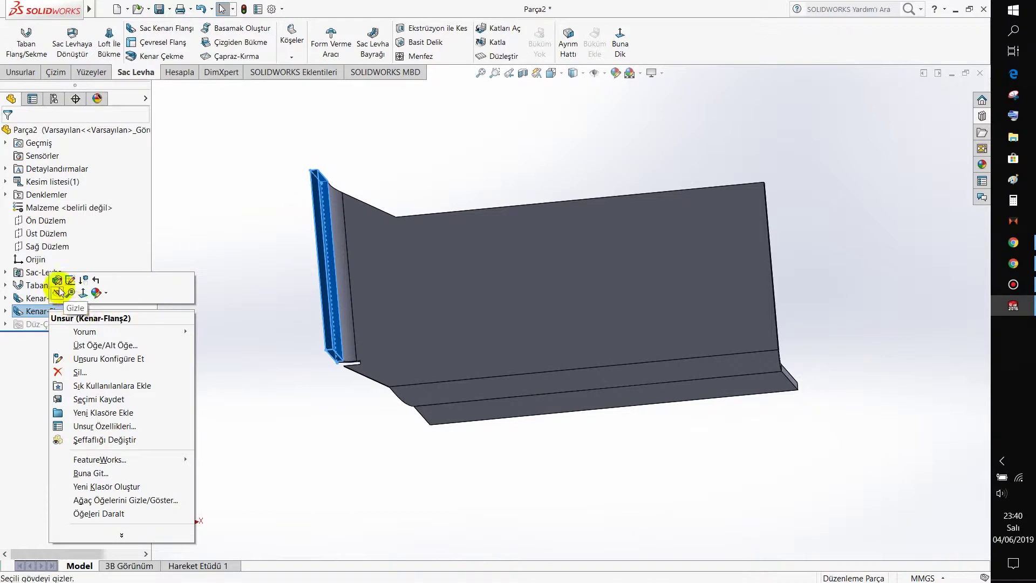
{"action": "left_click", "coordinate": [60, 281]}
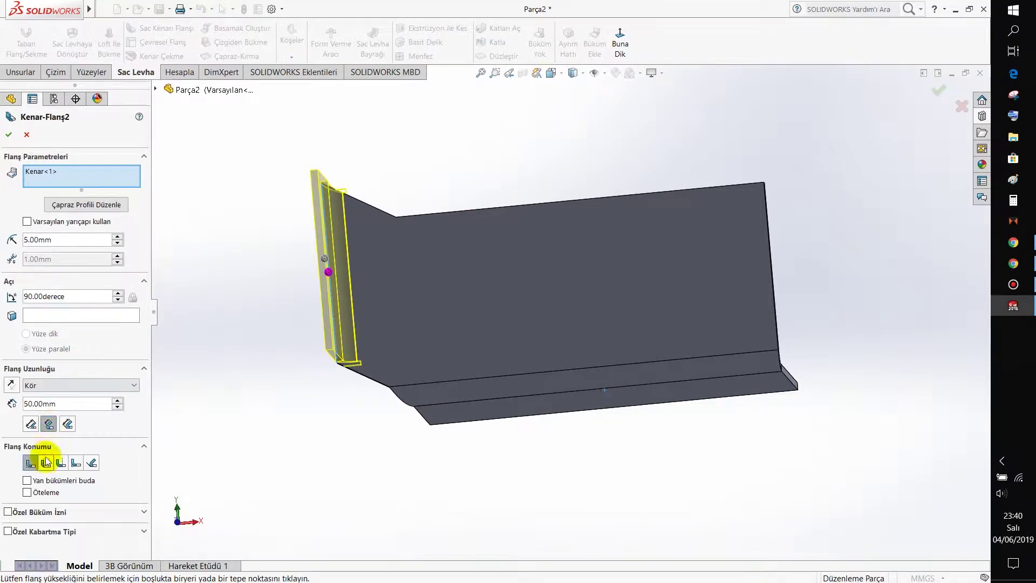
{"action": "left_click", "coordinate": [45, 464]}
{"action": "left_click", "coordinate": [61, 463]}
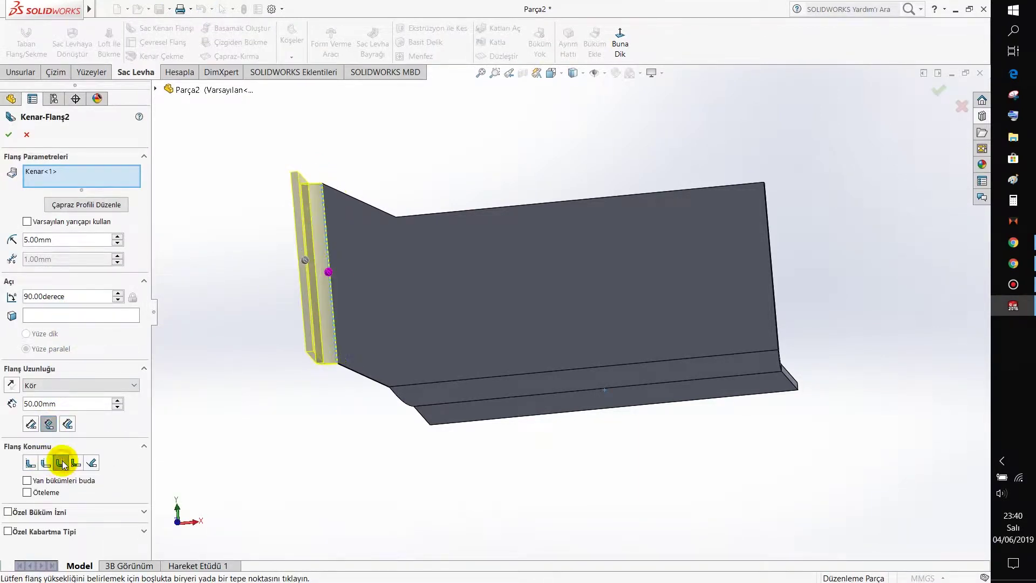
{"action": "left_click", "coordinate": [7, 139]}
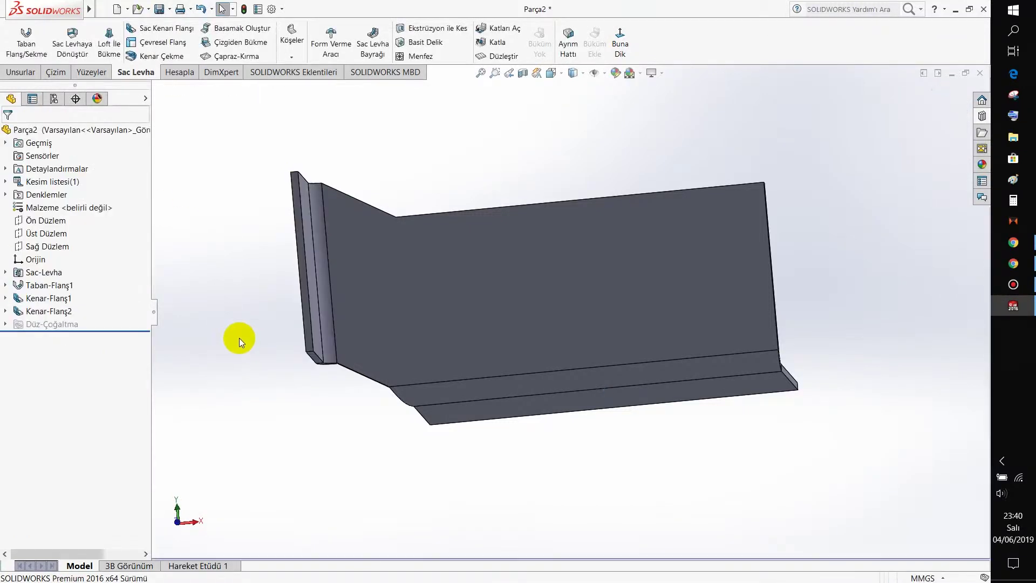
- Select the end flange face and view it Normal To for sketching
{"action": "mouse_move", "coordinate": [301, 373]}
{"action": "middle_mouse_down"}
{"action": "mouse_move", "coordinate": [361, 296]}
{"action": "mouse_move", "coordinate": [319, 337]}
{"action": "mouse_move", "coordinate": [283, 347]}
{"action": "mouse_move", "coordinate": [446, 384]}
{"action": "mouse_move", "coordinate": [500, 325]}
{"action": "mouse_move", "coordinate": [414, 323]}
{"action": "mouse_move", "coordinate": [303, 342]}
{"action": "mouse_move", "coordinate": [297, 375]}
{"action": "mouse_move", "coordinate": [327, 378]}
{"action": "mouse_move", "coordinate": [247, 370]}
{"action": "mouse_move", "coordinate": [264, 358]}
{"action": "mouse_move", "coordinate": [225, 394]}
{"action": "mouse_move", "coordinate": [290, 414]}
{"action": "mouse_move", "coordinate": [313, 351]}
{"action": "middle_mouse_up"}
{"action": "left_click", "coordinate": [379, 312]}
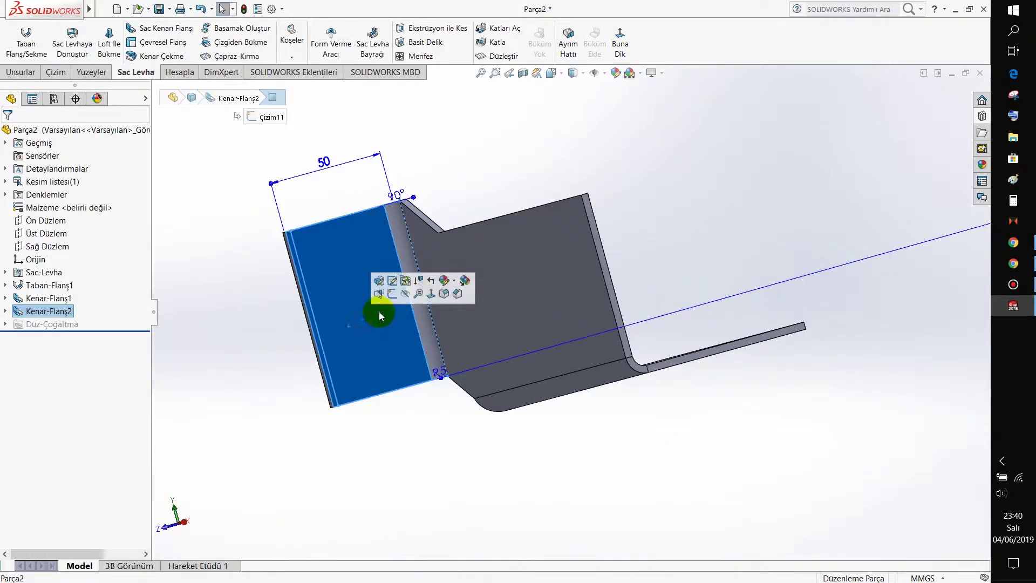
{"action": "left_click", "coordinate": [426, 299]}
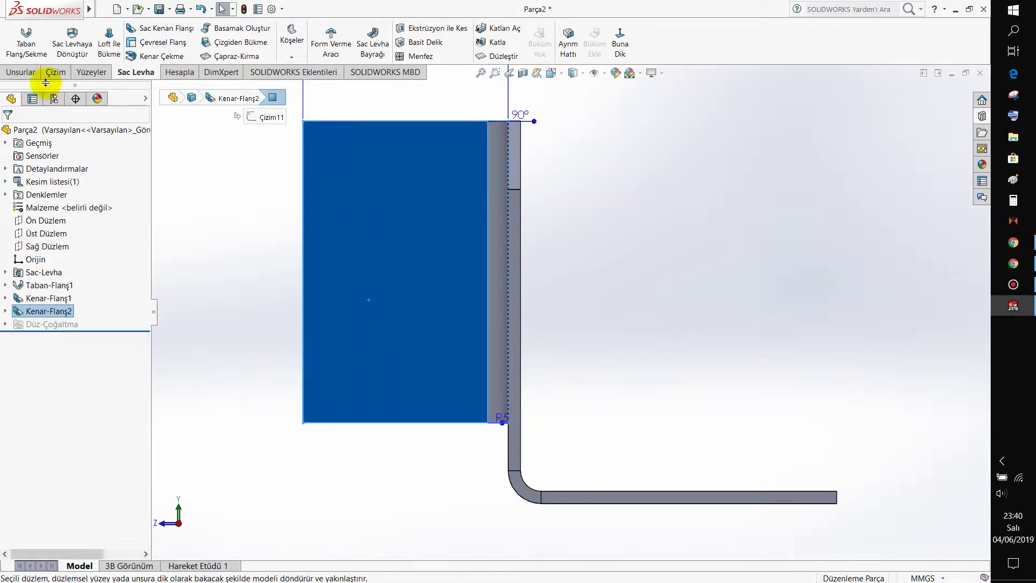
{"action": "left_click", "coordinate": [56, 72]}
- Draw two circles on the flange face and size the upper one Ø12
{"action": "left_click", "coordinate": [128, 27]}
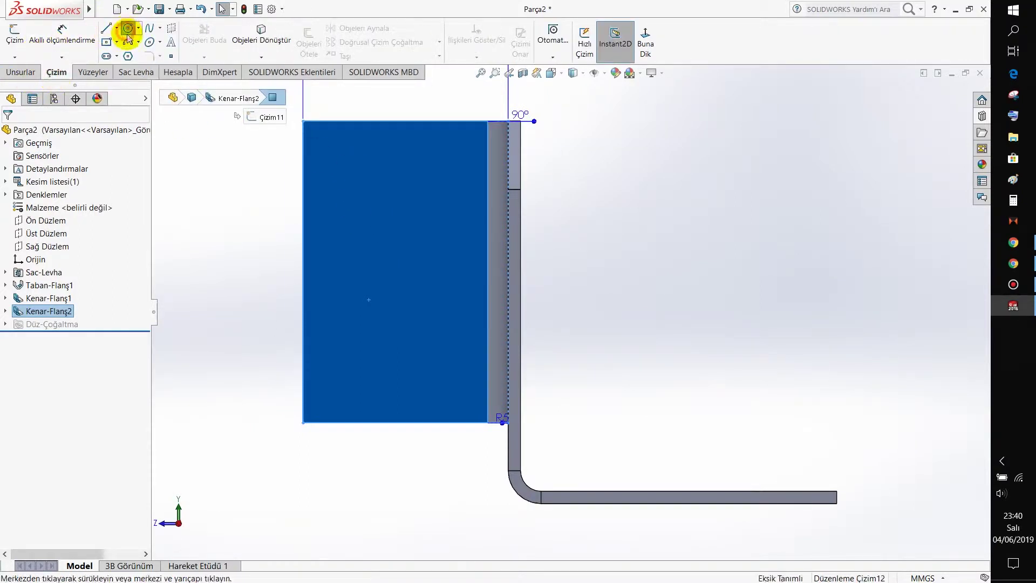
{"action": "left_click", "coordinate": [386, 182]}
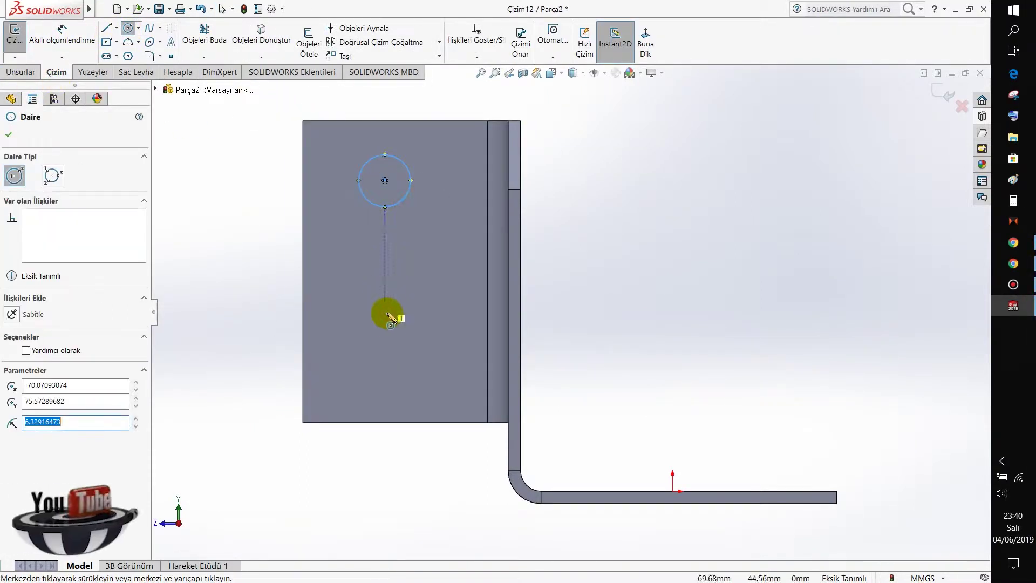
{"action": "left_click_drag", "start_coordinate": [387, 327], "coordinate": [408, 359]}
{"action": "right_click_drag", "start_coordinate": [273, 407], "coordinate": [248, 364]}
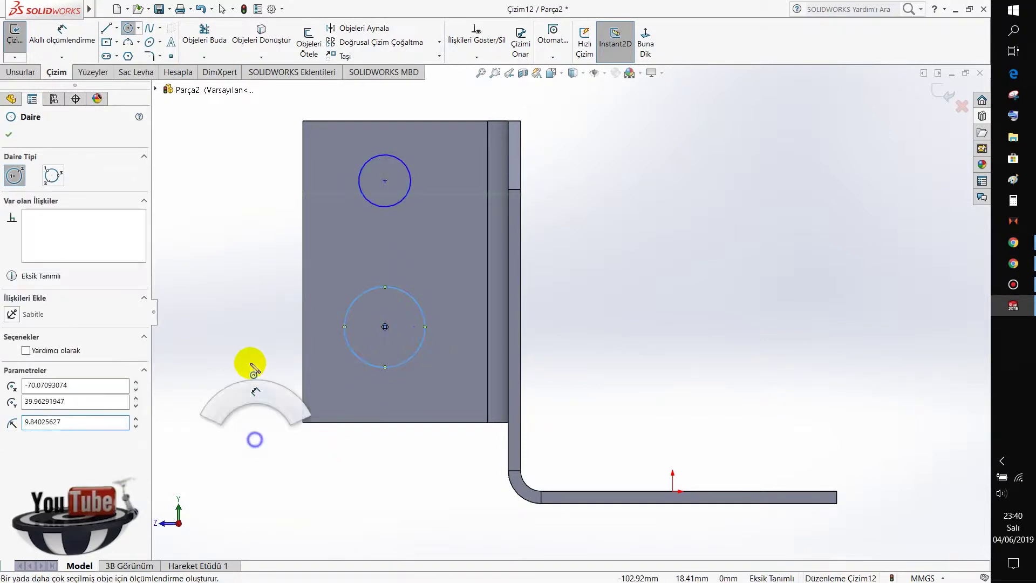
{"action": "left_click", "coordinate": [373, 206]}
{"action": "left_click", "coordinate": [322, 184]}
{"action": "type", "text": "12"}
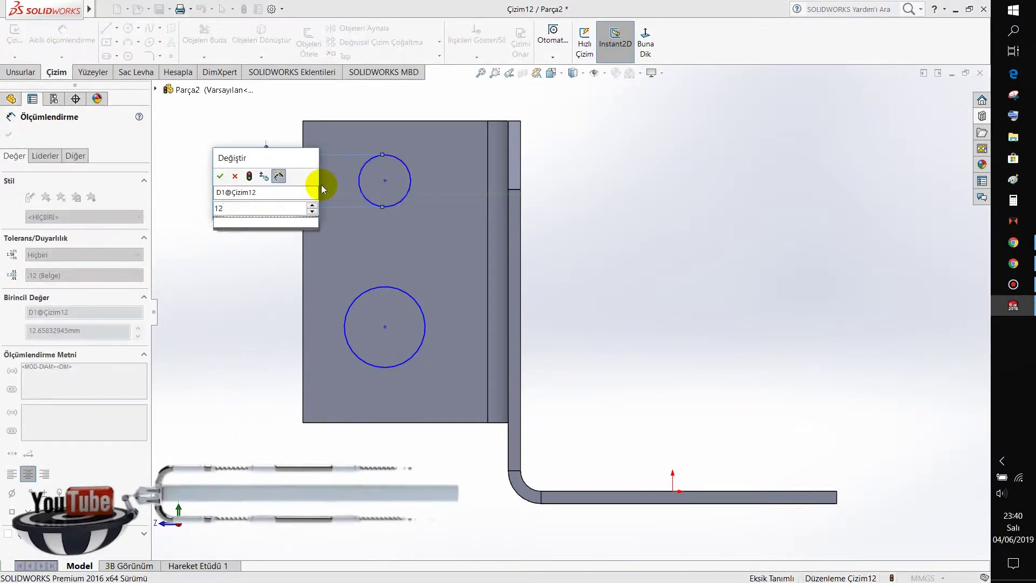
{"action": "key", "text": "Return"}
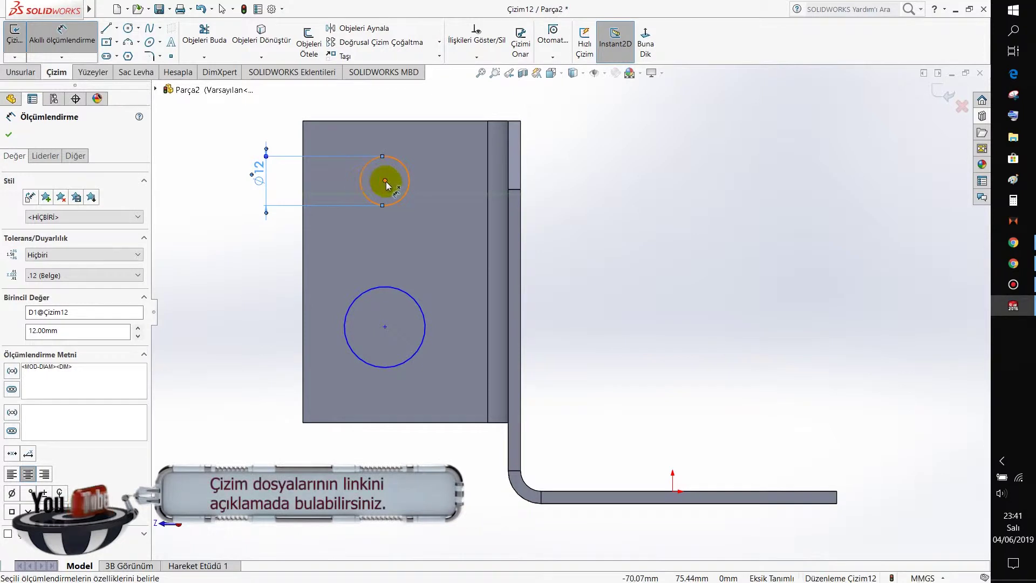
- Dimension the upper circle centre 25 mm from the flange's left edge
{"action": "left_click", "coordinate": [385, 180]}
{"action": "left_click", "coordinate": [305, 144]}
{"action": "left_click", "coordinate": [227, 107]}
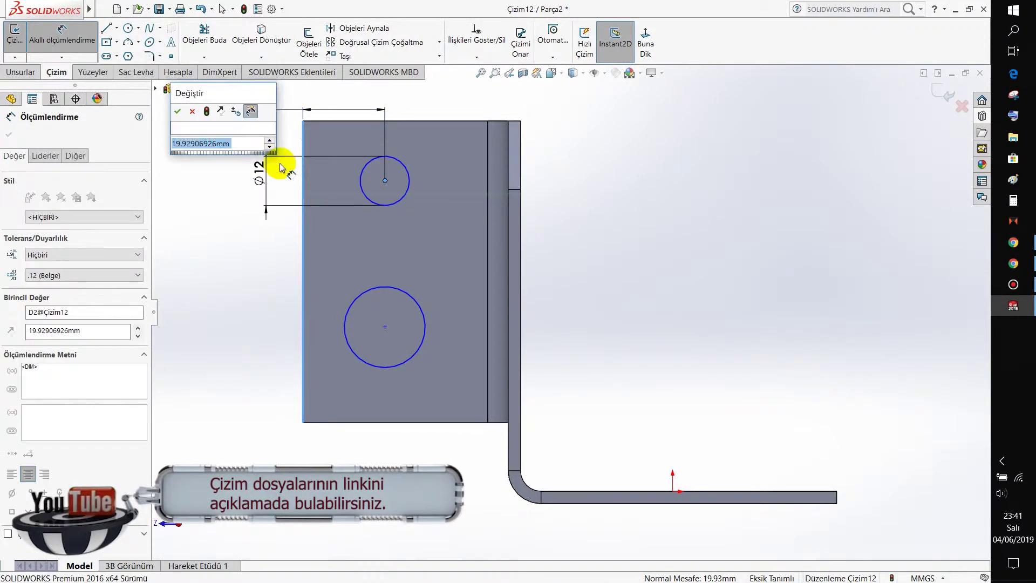
{"action": "type", "text": "20"}
{"action": "key", "text": "Return"}
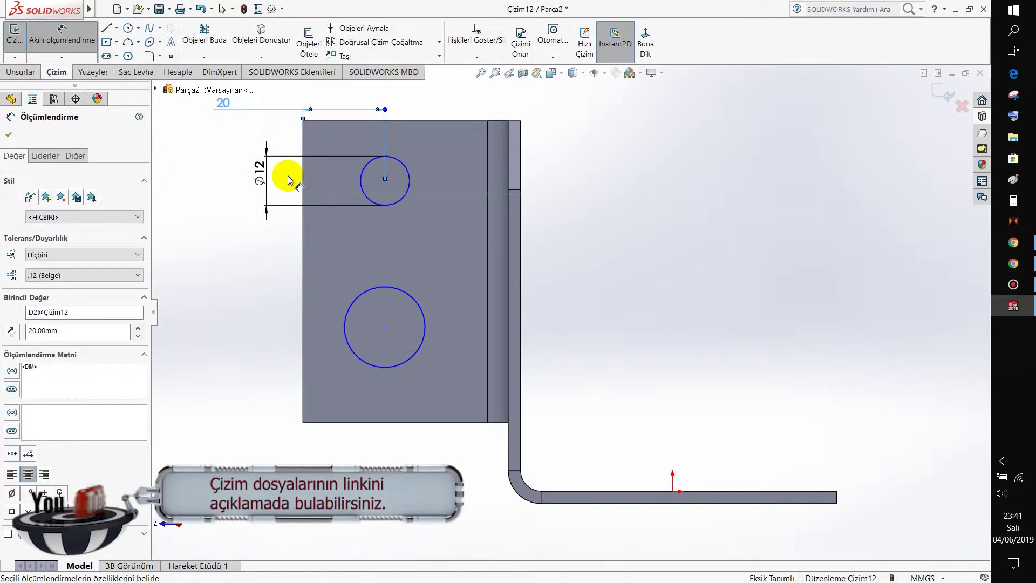
{"action": "left_click", "coordinate": [246, 118]}
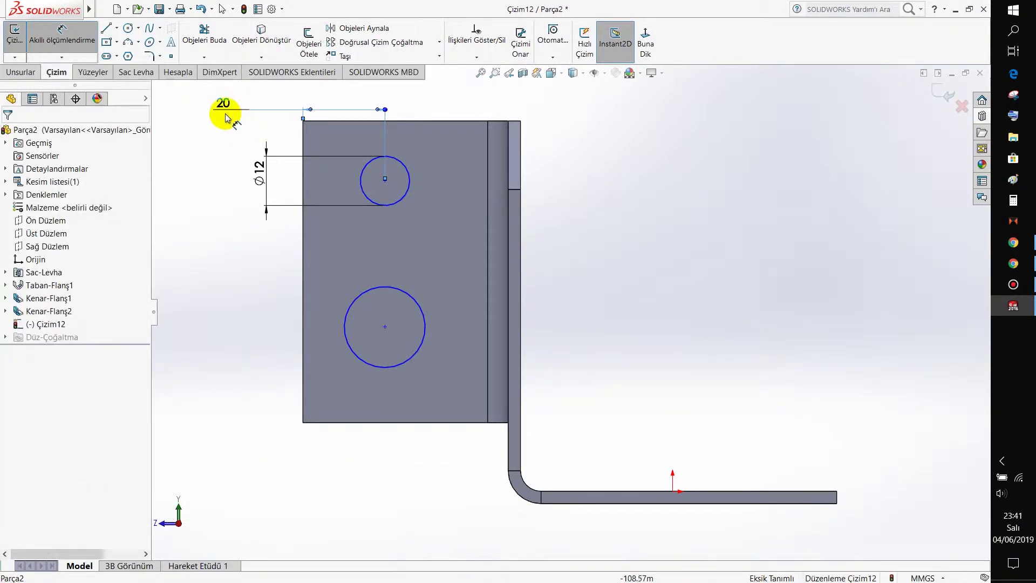
{"action": "key", "text": "Escape"}
{"action": "double_click", "coordinate": [234, 119]}
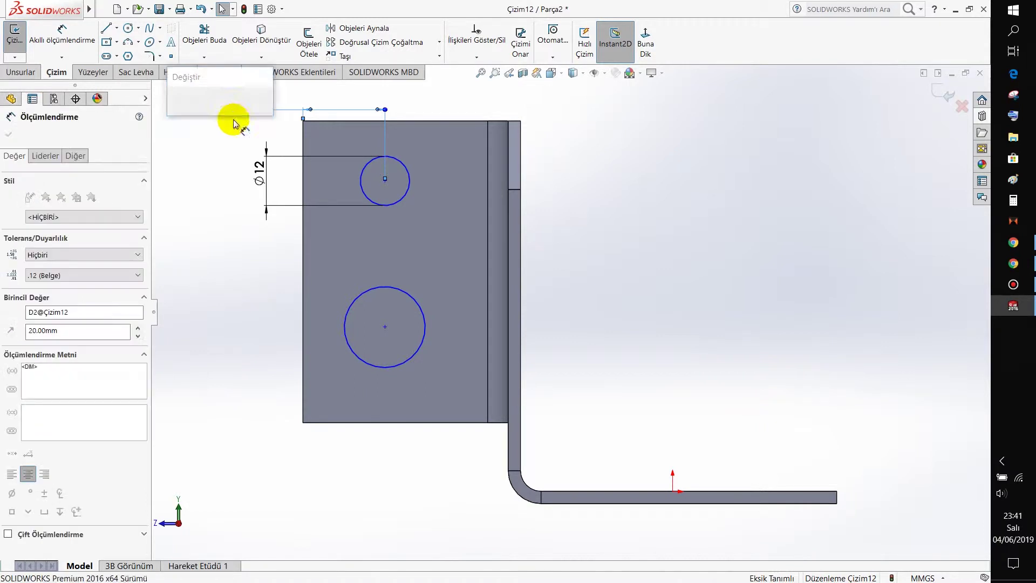
{"action": "type", "text": "25"}
{"action": "key", "text": "Return"}
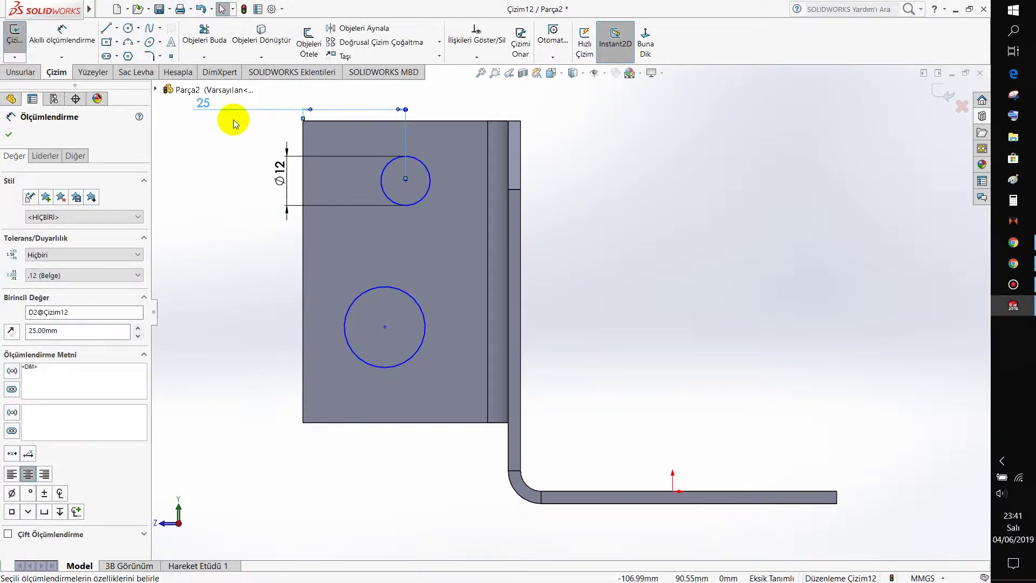
{"action": "left_click", "coordinate": [215, 290]}
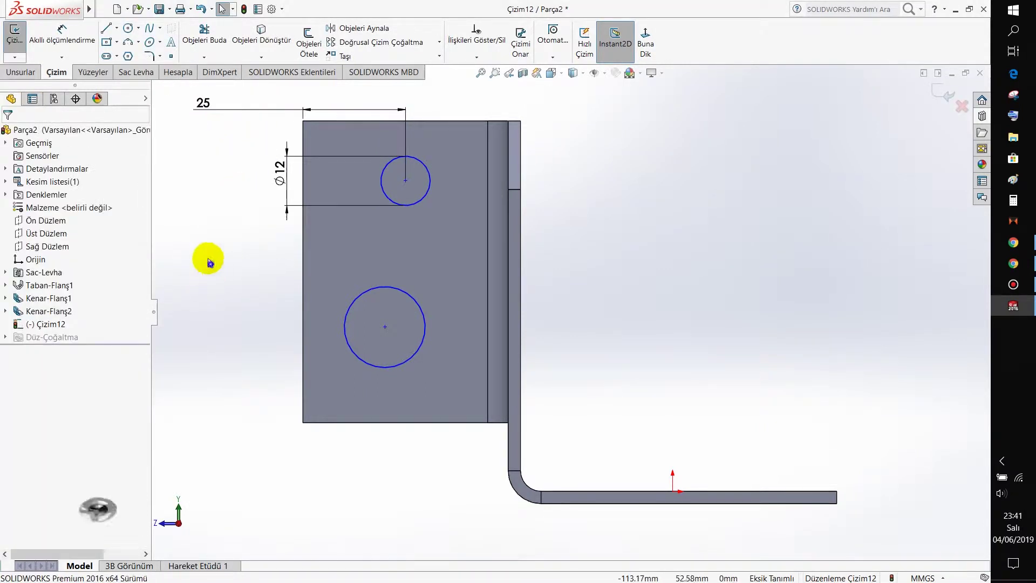
- Place the upper circle centre 15 mm below the flange's top edge
{"action": "key", "text": "d"}
{"action": "left_click", "coordinate": [406, 180]}
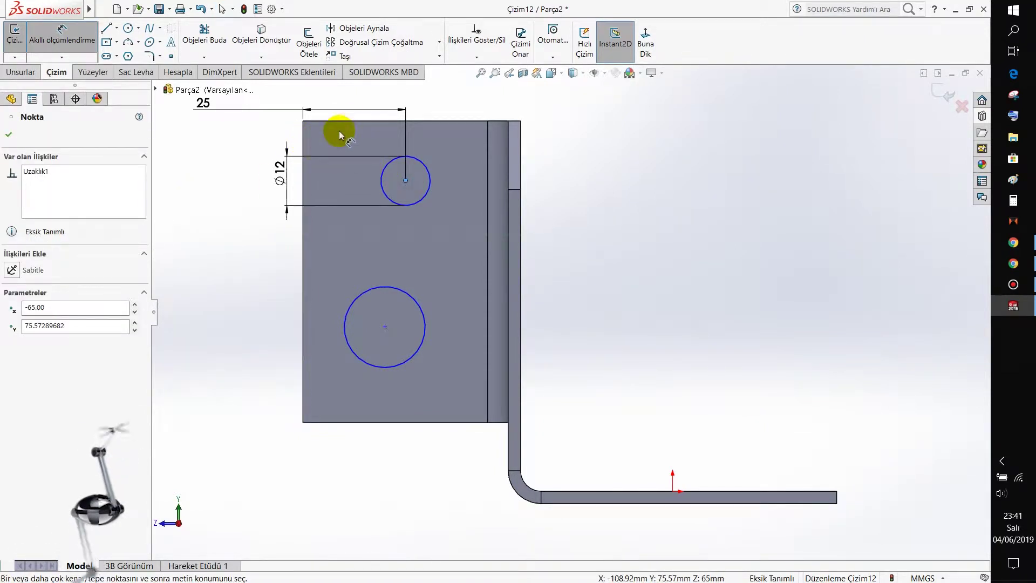
{"action": "left_click", "coordinate": [357, 120]}
{"action": "left_click", "coordinate": [235, 152]}
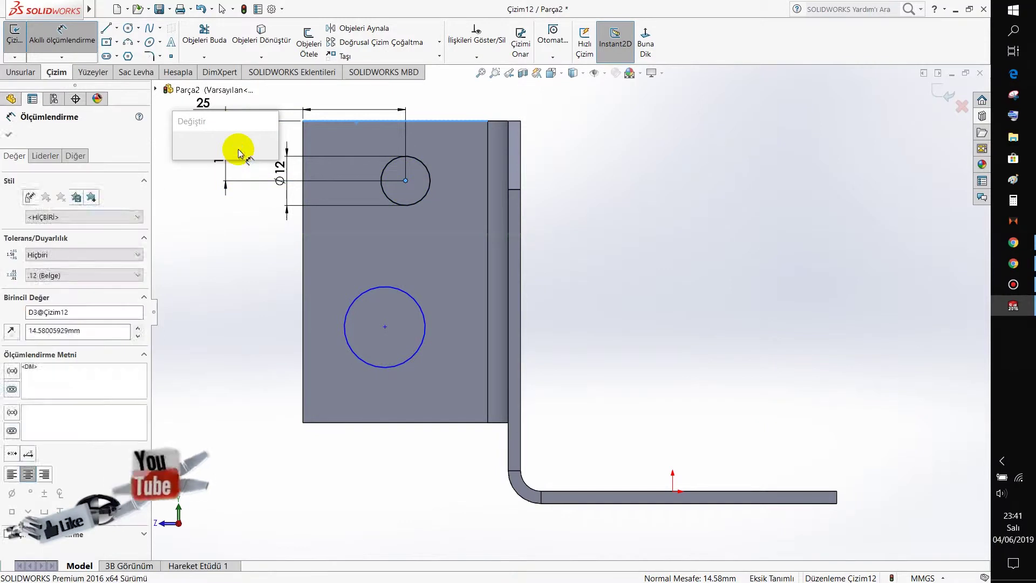
{"action": "type", "text": "15"}
{"action": "key", "text": "Return"}
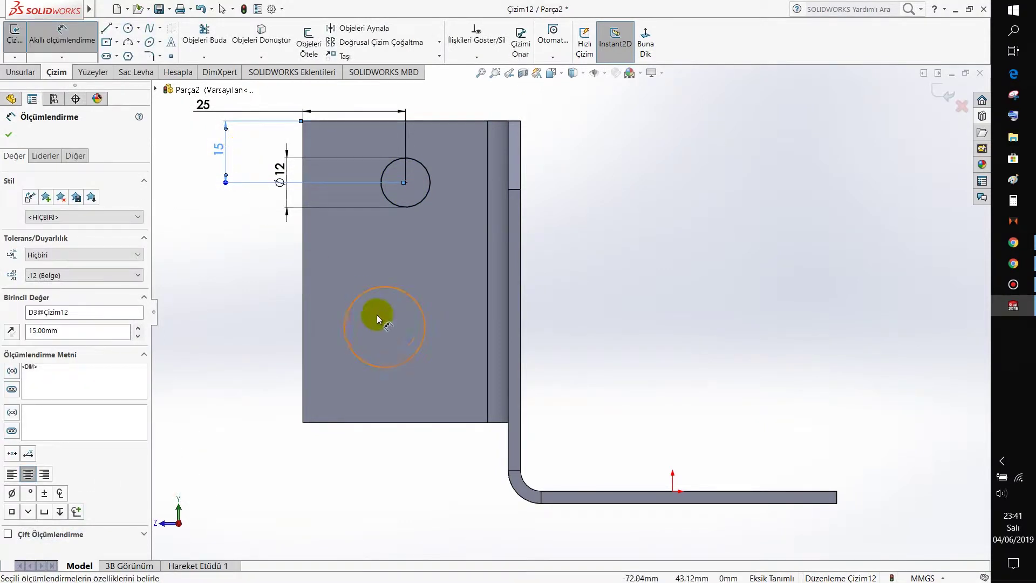
- Place the lower circle 15 mm above the bottom edge and size it Ø12
{"action": "left_click", "coordinate": [386, 329]}
{"action": "left_click", "coordinate": [370, 421]}
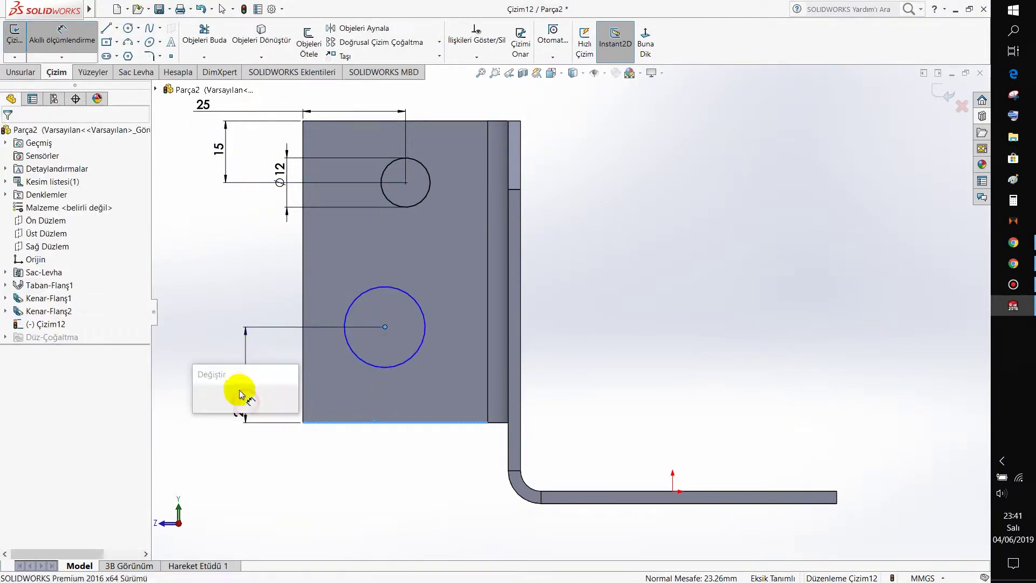
{"action": "left_click", "coordinate": [241, 391]}
{"action": "type", "text": "15"}
{"action": "key", "text": "Return"}
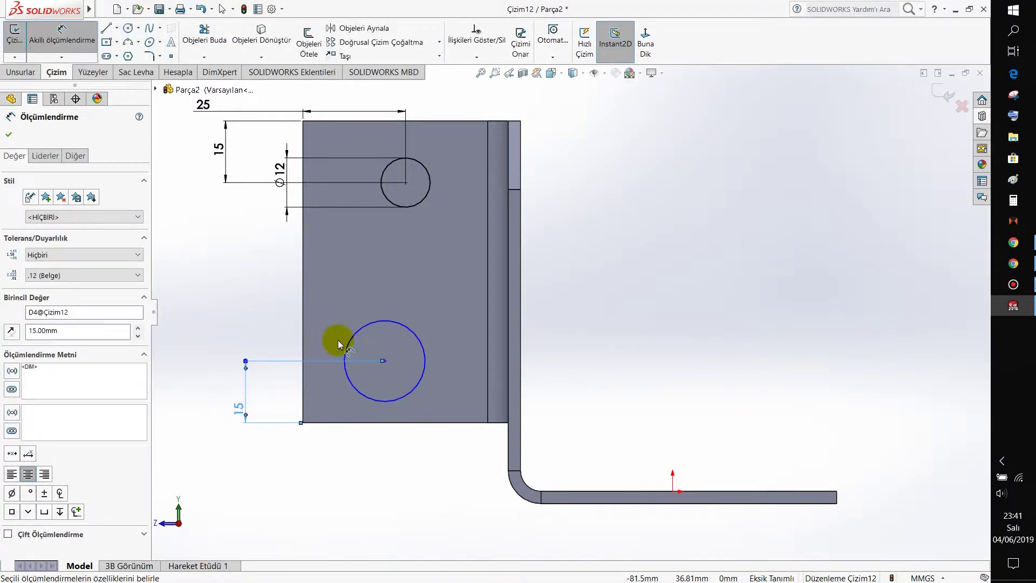
{"action": "left_click", "coordinate": [345, 342]}
{"action": "left_click", "coordinate": [216, 317]}
{"action": "type", "text": "12"}
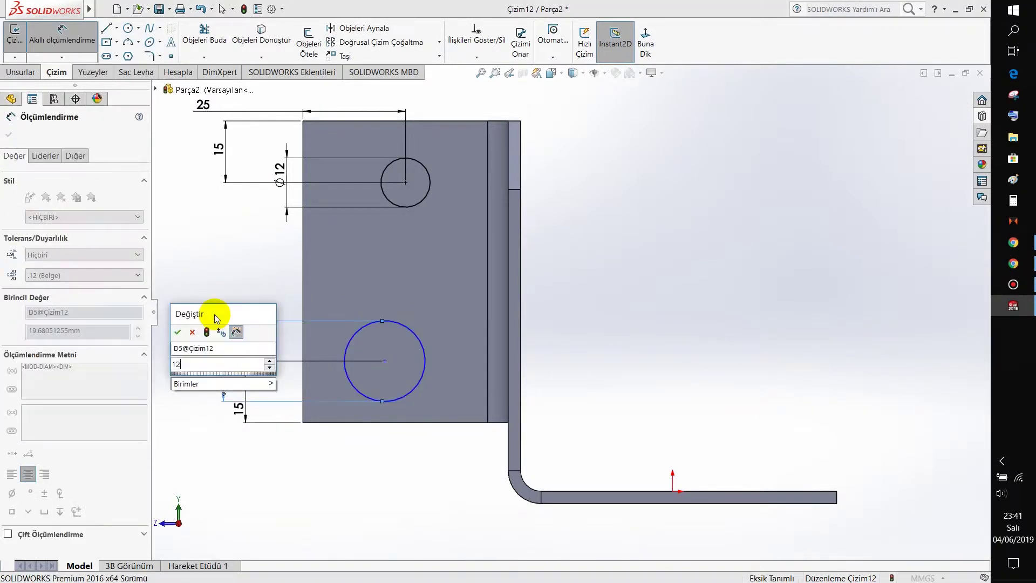
{"action": "key", "text": "Return"}
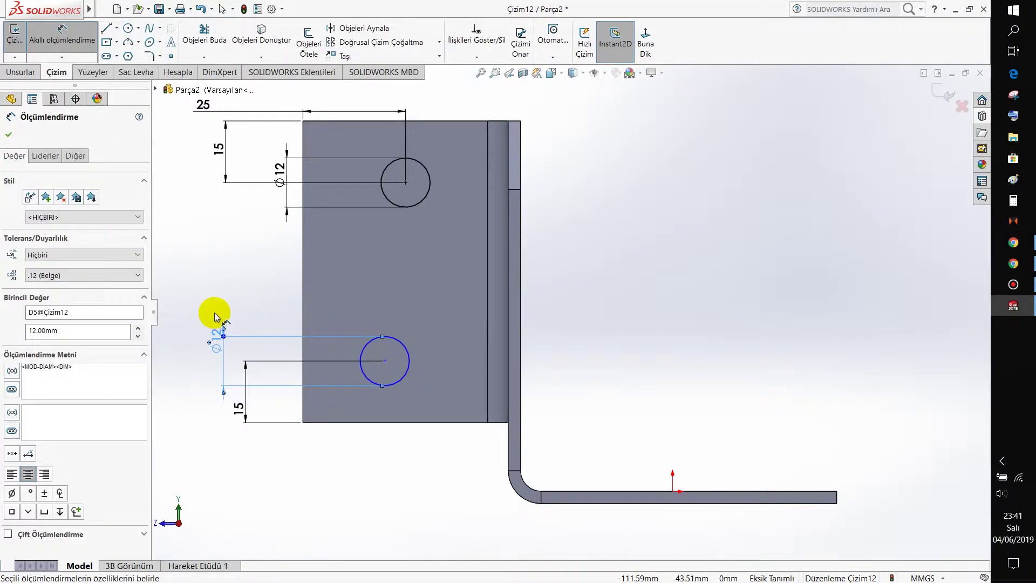
- Add a Vertical relation between the two circle centres
{"action": "right_click", "coordinate": [243, 296]}
{"action": "left_click", "coordinate": [254, 304]}
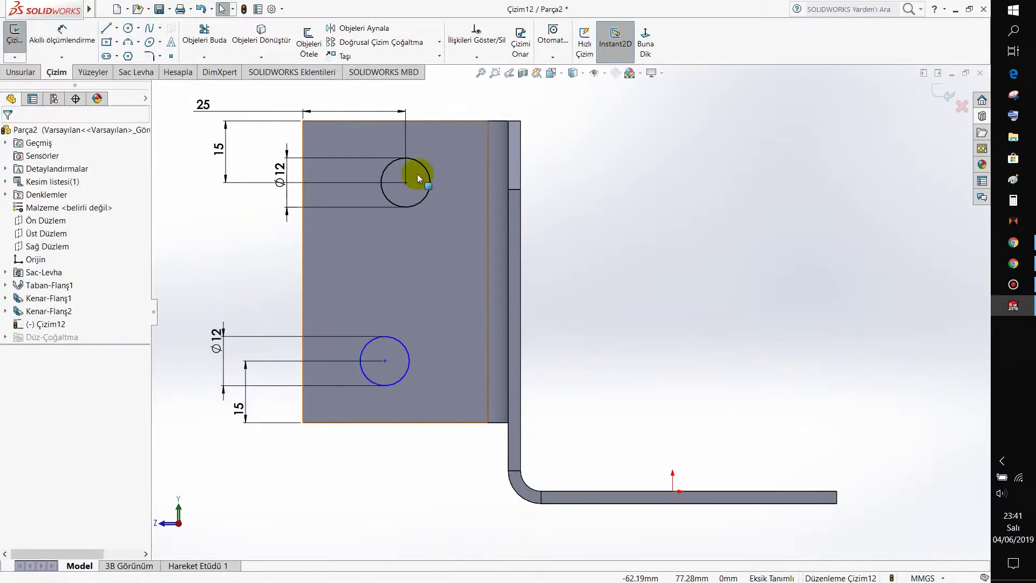
{"action": "left_click", "coordinate": [405, 182]}
{"action": "left_click", "coordinate": [384, 361], "text": "ctrl"}
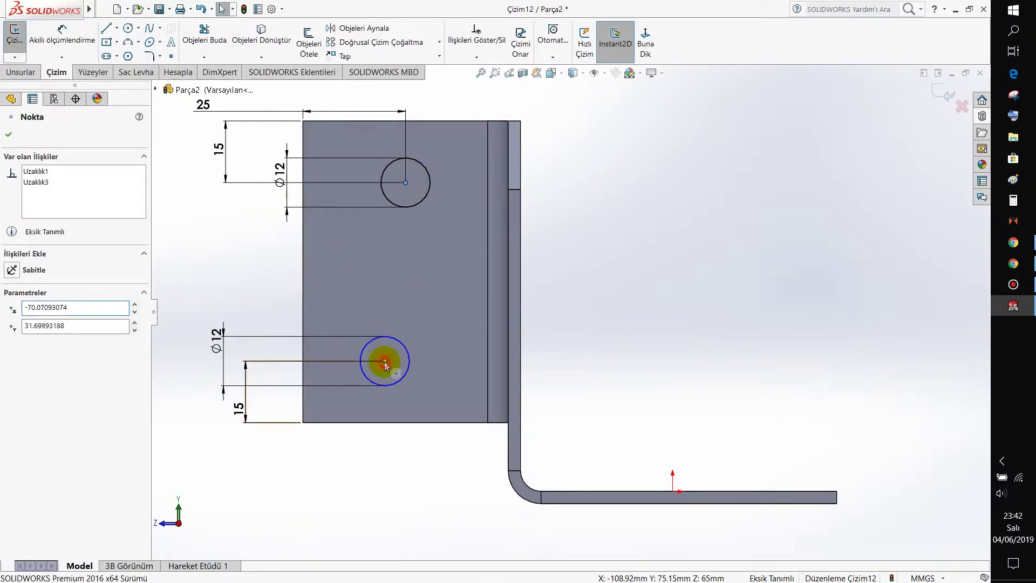
{"action": "left_click", "coordinate": [211, 245]}
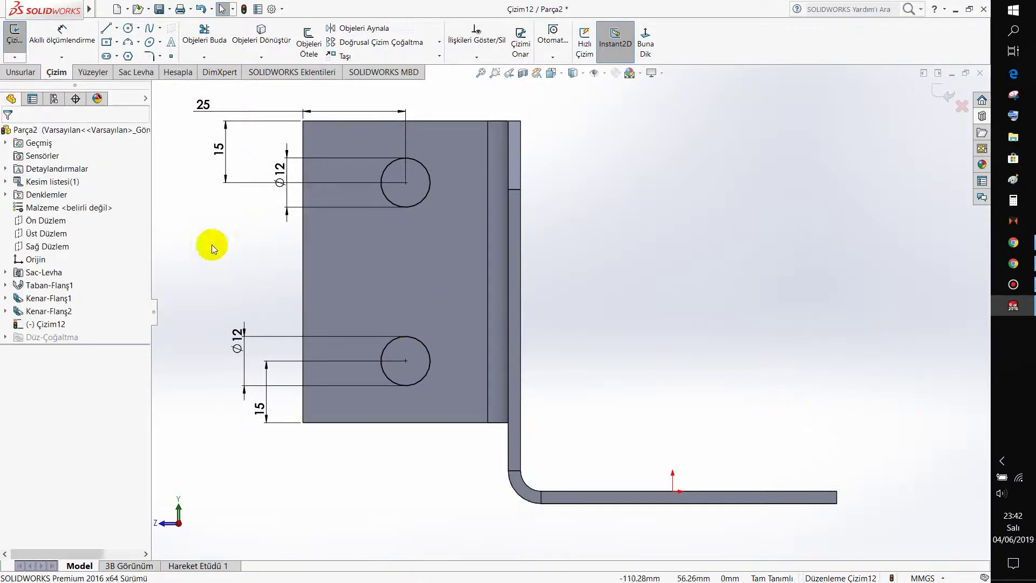
- Cut-extrude sketch Çizim12 with end condition Up To Surface at the flange face
{"action": "left_click", "coordinate": [122, 76]}
{"action": "left_click", "coordinate": [943, 95]}
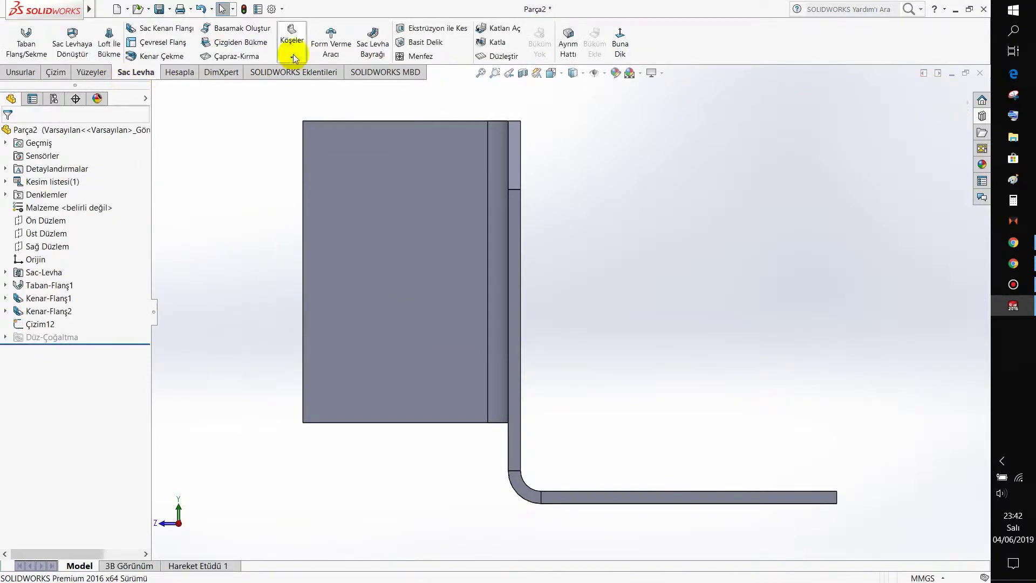
{"action": "left_click", "coordinate": [41, 324]}
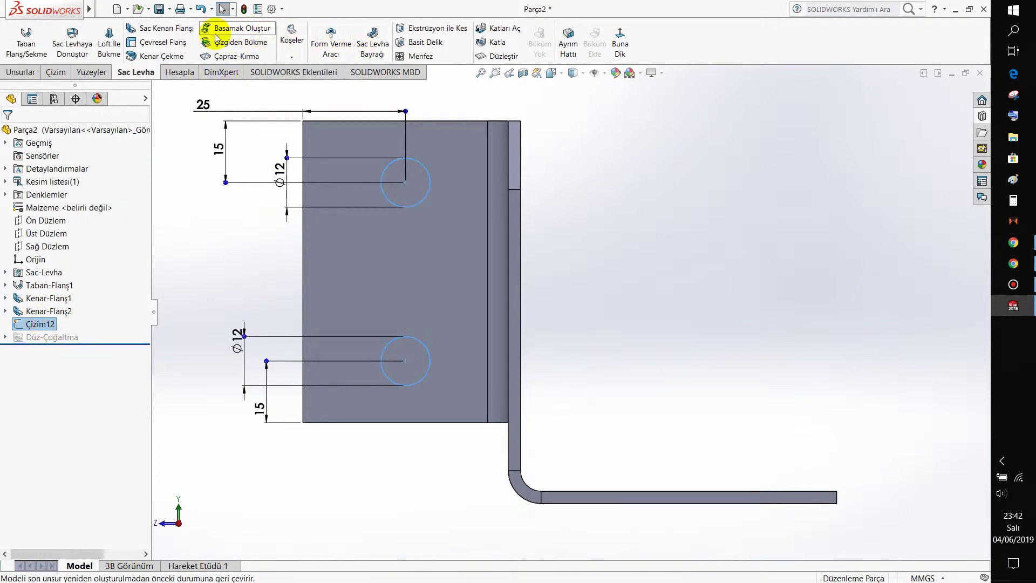
{"action": "left_click", "coordinate": [421, 28]}
{"action": "left_click", "coordinate": [80, 209]}
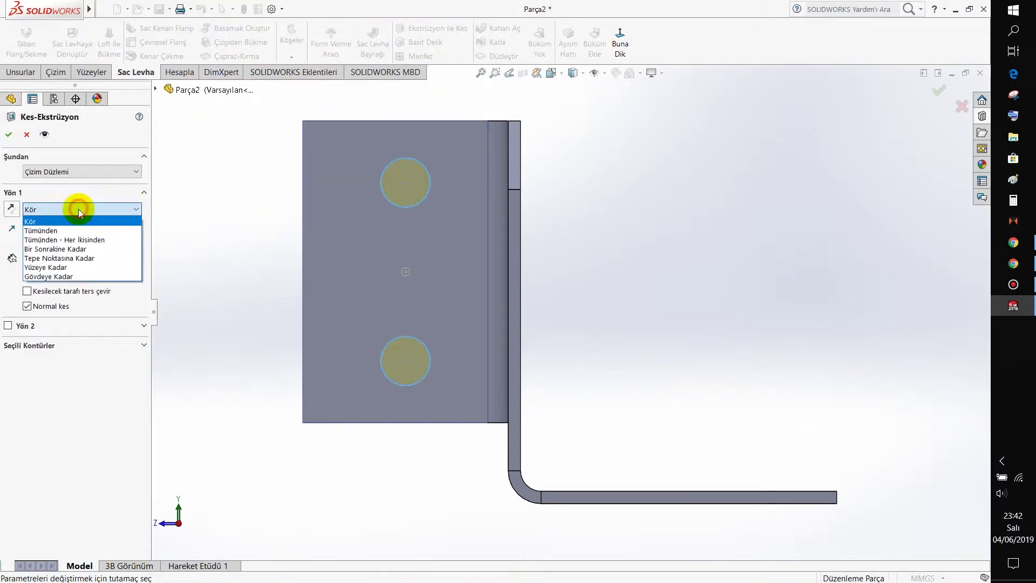
{"action": "left_click", "coordinate": [65, 267]}
{"action": "mouse_move", "coordinate": [228, 264]}
{"action": "middle_mouse_down"}
{"action": "mouse_move", "coordinate": [349, 287]}
{"action": "mouse_move", "coordinate": [342, 270]}
{"action": "mouse_move", "coordinate": [555, 293]}
{"action": "middle_mouse_up"}
{"action": "left_click", "coordinate": [542, 305]}
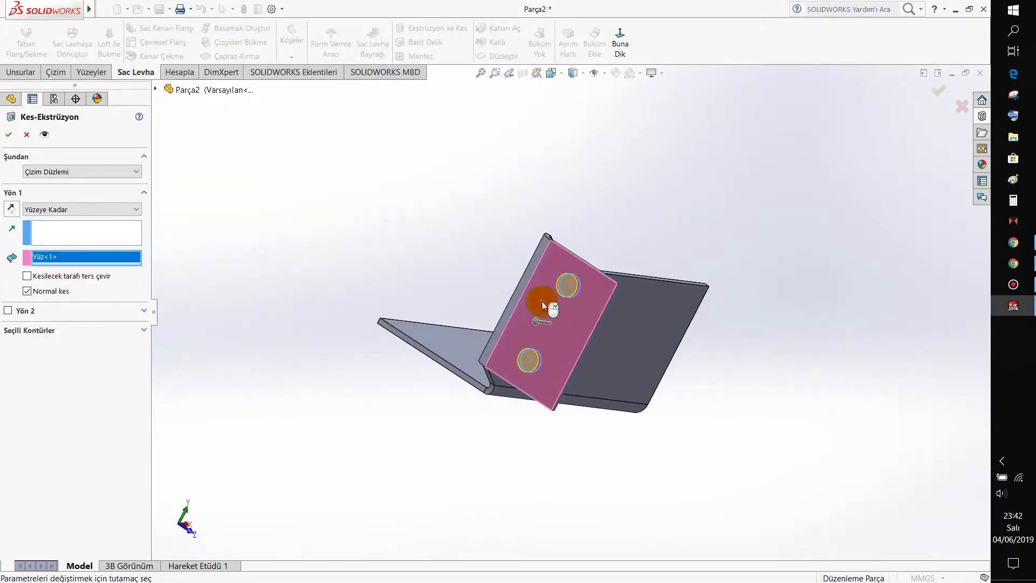
{"action": "key", "text": "Return"}
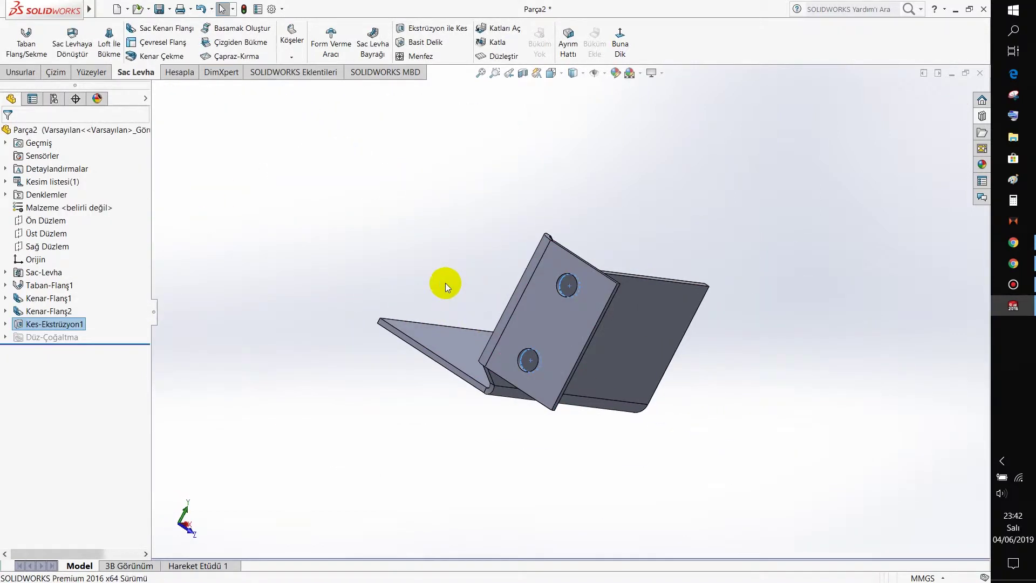
{"action": "mouse_move", "coordinate": [499, 324]}
{"action": "middle_mouse_down"}
{"action": "mouse_move", "coordinate": [323, 294]}
{"action": "mouse_move", "coordinate": [439, 215]}
{"action": "mouse_move", "coordinate": [409, 244]}
{"action": "mouse_move", "coordinate": [440, 234]}
{"action": "mouse_move", "coordinate": [406, 238]}
{"action": "mouse_move", "coordinate": [429, 254]}
{"action": "middle_mouse_up"}
- View the long flange face Normal To and drop the Design Library circular emboss near its right end
{"action": "left_click", "coordinate": [526, 285]}
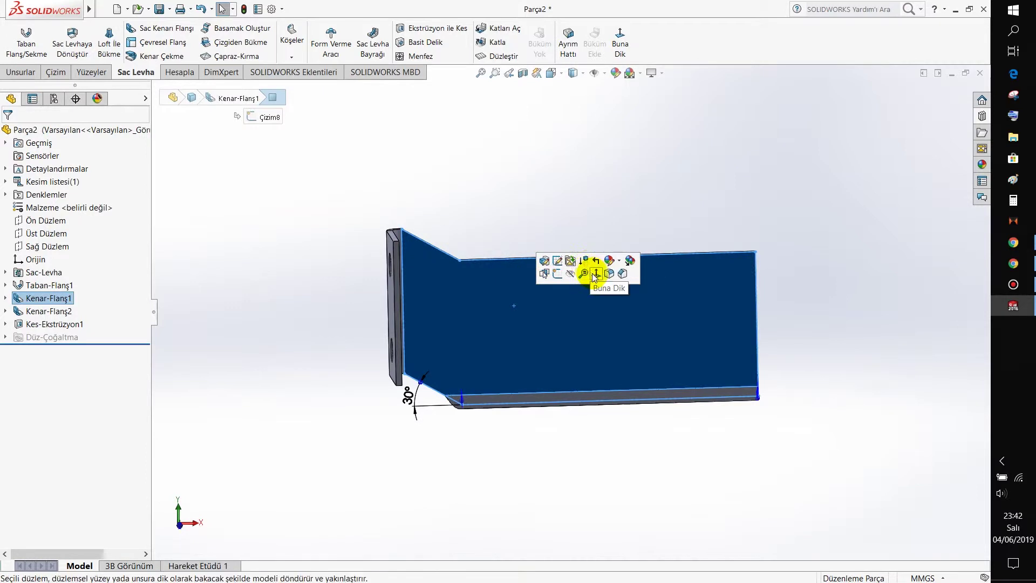
{"action": "left_click", "coordinate": [592, 272]}
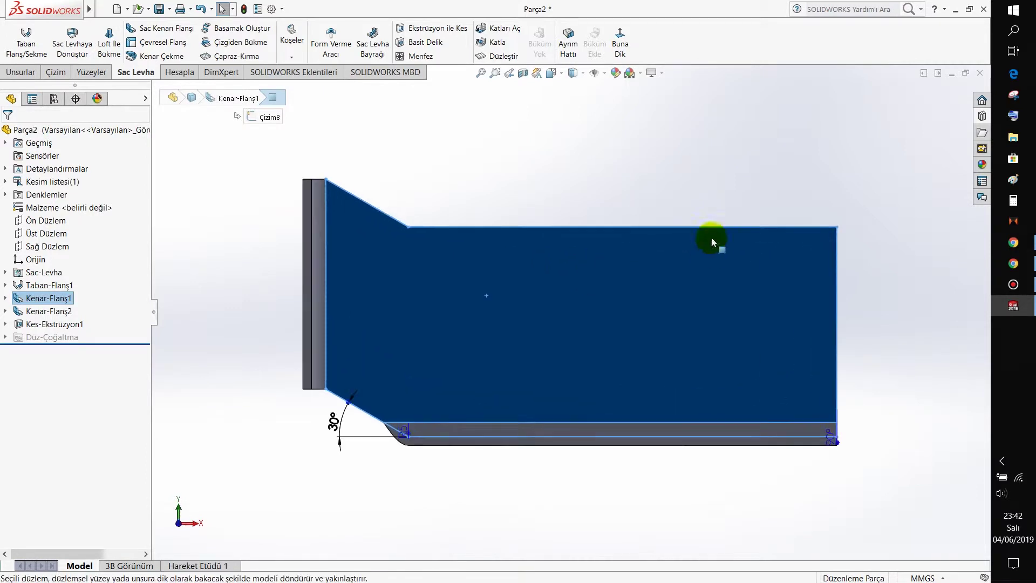
{"action": "left_click", "coordinate": [980, 121]}
{"action": "left_click", "coordinate": [831, 158]}
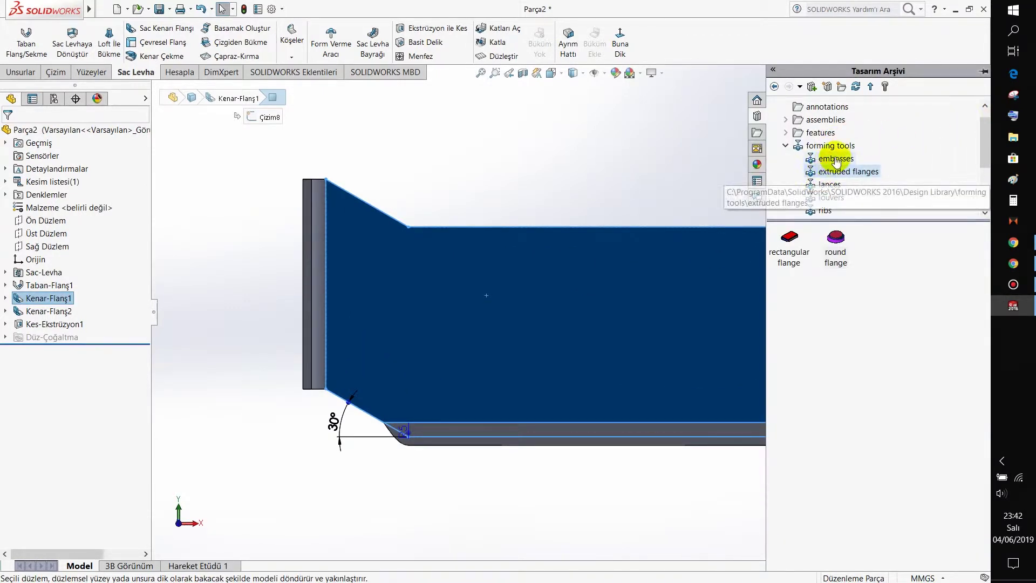
{"action": "left_click_drag", "start_coordinate": [794, 254], "coordinate": [623, 327]}
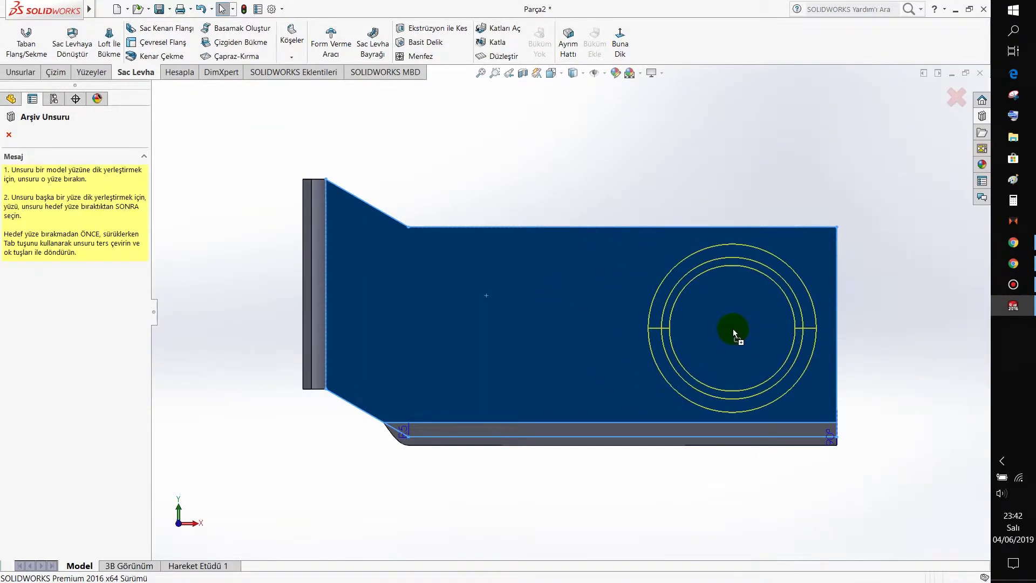
{"action": "left_click_drag", "start_coordinate": [622, 327], "coordinate": [734, 329]}
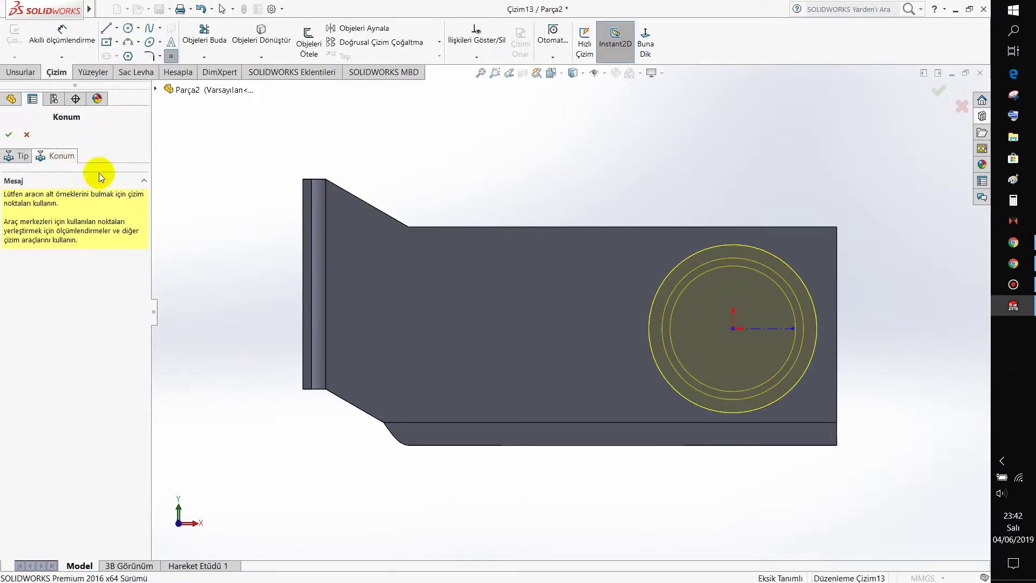
- Dimension the emboss centre 35 mm above the bottom edge of the face
{"action": "right_click_drag", "start_coordinate": [643, 209], "coordinate": [632, 152]}
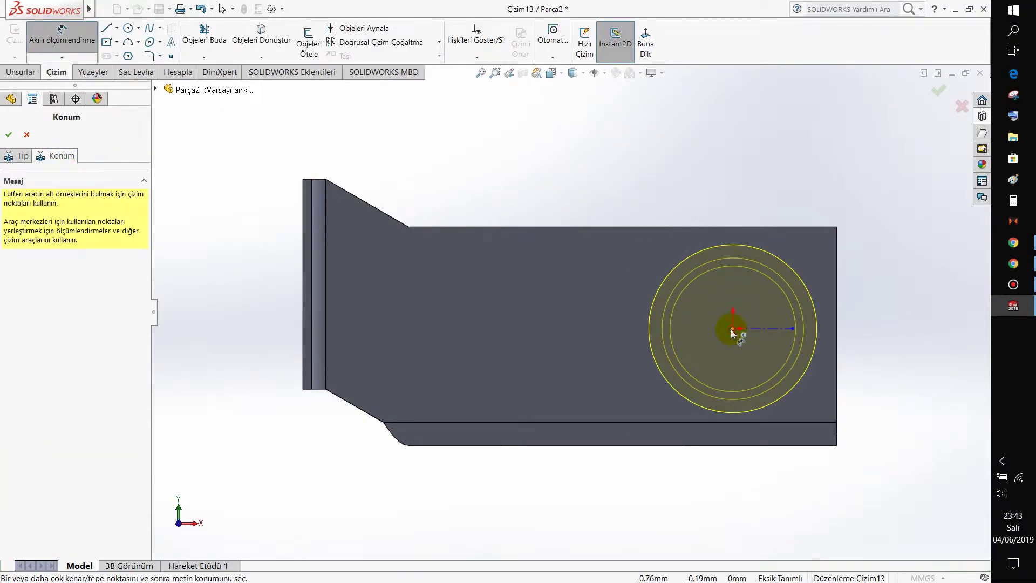
{"action": "left_click", "coordinate": [733, 329]}
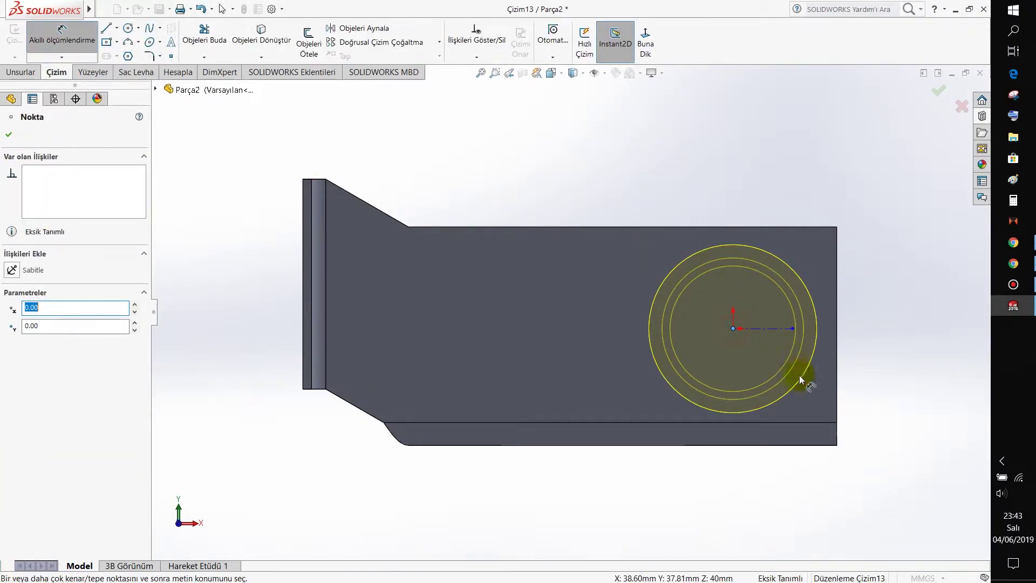
{"action": "left_click", "coordinate": [793, 422]}
{"action": "left_click", "coordinate": [881, 380]}
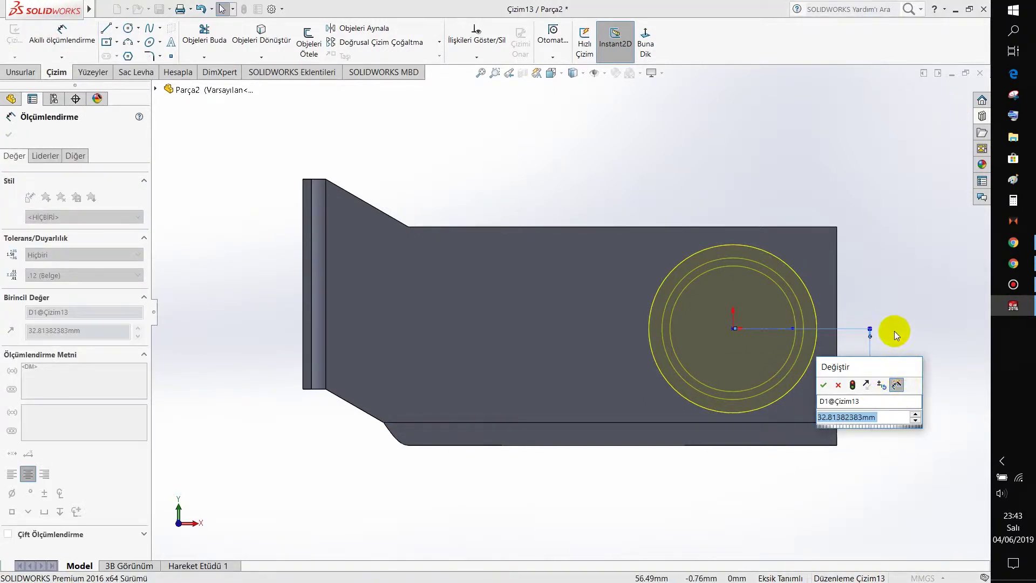
{"action": "type", "text": "35"}
{"action": "key", "text": "Return"}
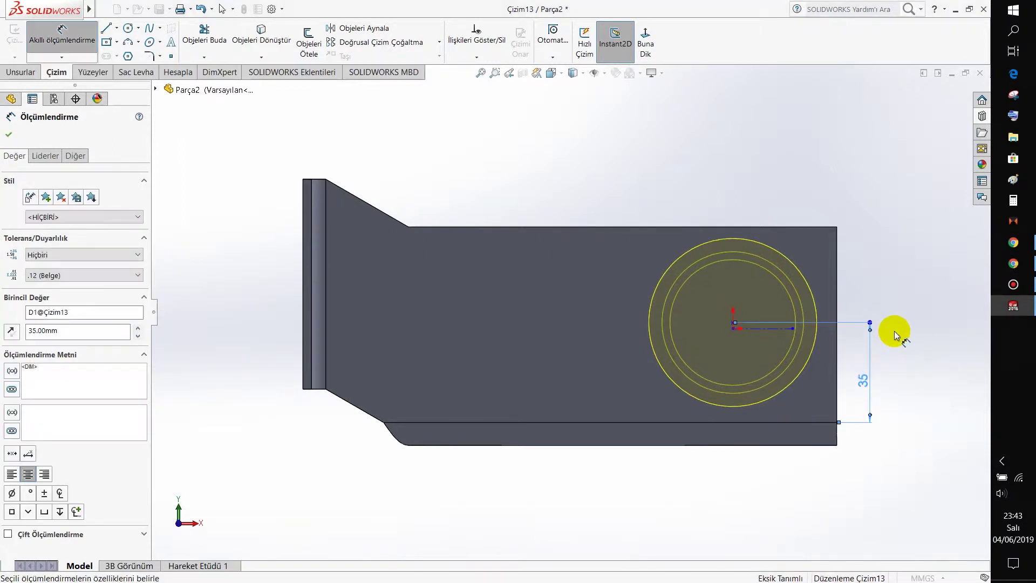
- Dimension the emboss centre 40 mm from the right end and confirm the placement
{"action": "left_click", "coordinate": [735, 324]}
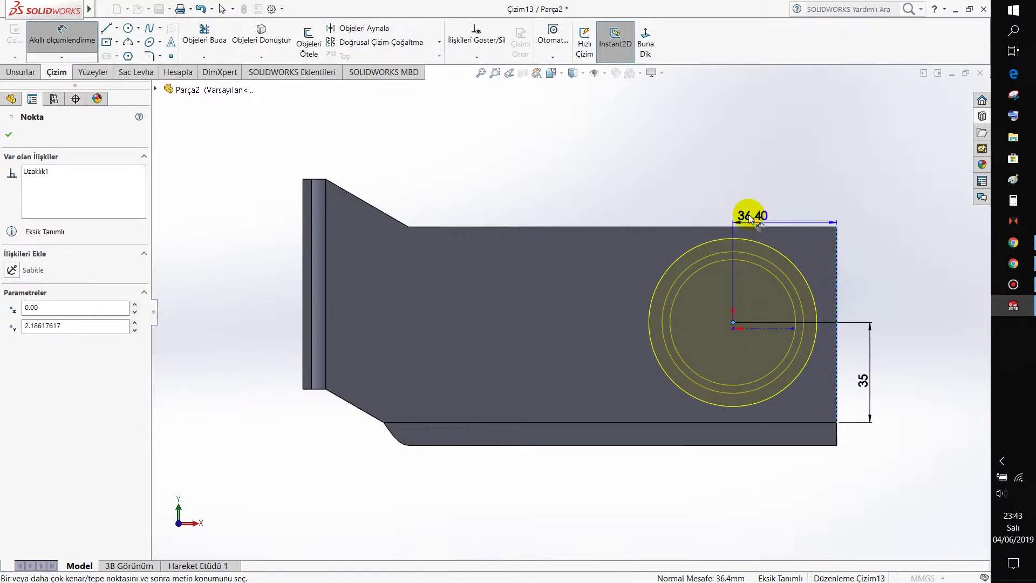
{"action": "left_click", "coordinate": [767, 196]}
{"action": "type", "text": "40"}
{"action": "key", "text": "Return"}
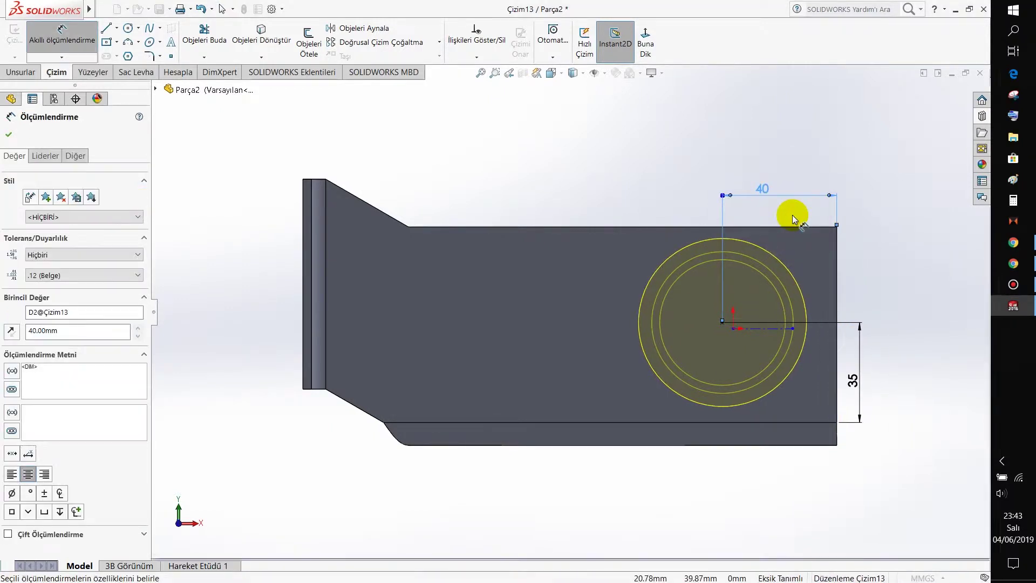
{"action": "right_click", "coordinate": [672, 181]}
{"action": "left_click", "coordinate": [701, 213]}
{"action": "mouse_move", "coordinate": [697, 215]}
{"action": "middle_mouse_down"}
{"action": "mouse_move", "coordinate": [736, 290]}
{"action": "mouse_move", "coordinate": [661, 307]}
{"action": "mouse_move", "coordinate": [683, 320]}
{"action": "mouse_move", "coordinate": [811, 241]}
{"action": "middle_mouse_up"}
{"action": "left_click", "coordinate": [10, 136]}
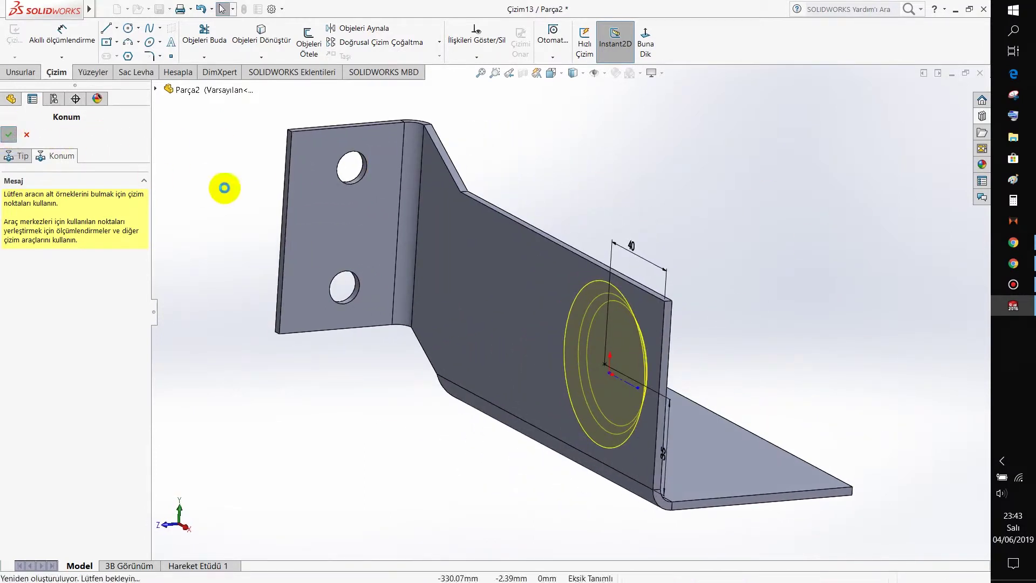
- Sketch a circle centred on the emboss's flat bottom face, viewed normal to it
{"action": "mouse_move", "coordinate": [570, 324]}
{"action": "middle_mouse_down"}
{"action": "mouse_move", "coordinate": [492, 316]}
{"action": "mouse_move", "coordinate": [653, 296]}
{"action": "mouse_move", "coordinate": [633, 277]}
{"action": "mouse_move", "coordinate": [655, 284]}
{"action": "mouse_move", "coordinate": [664, 324]}
{"action": "middle_mouse_up"}
{"action": "left_click", "coordinate": [732, 328]}
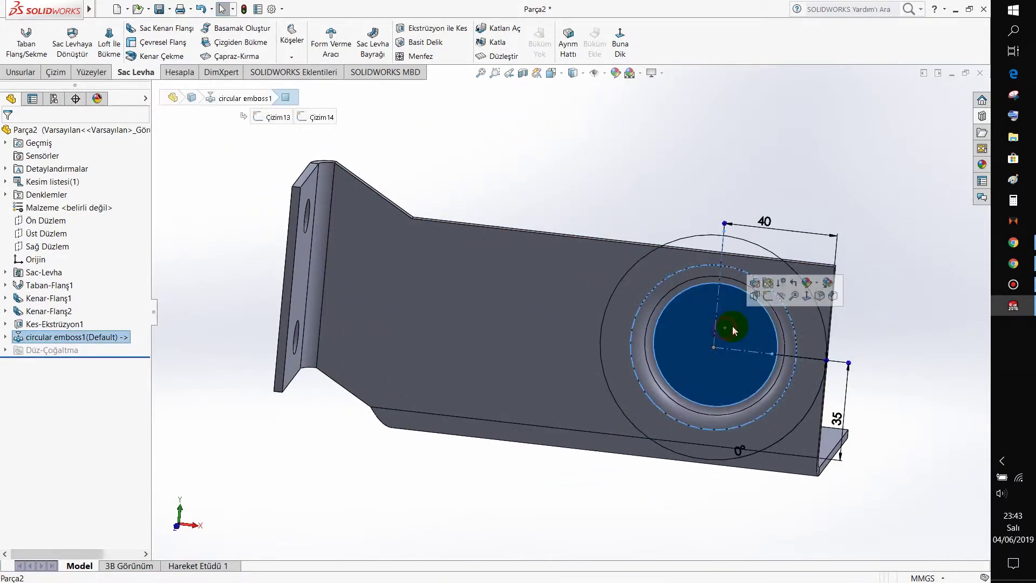
{"action": "left_click", "coordinate": [802, 296]}
{"action": "left_click", "coordinate": [59, 75]}
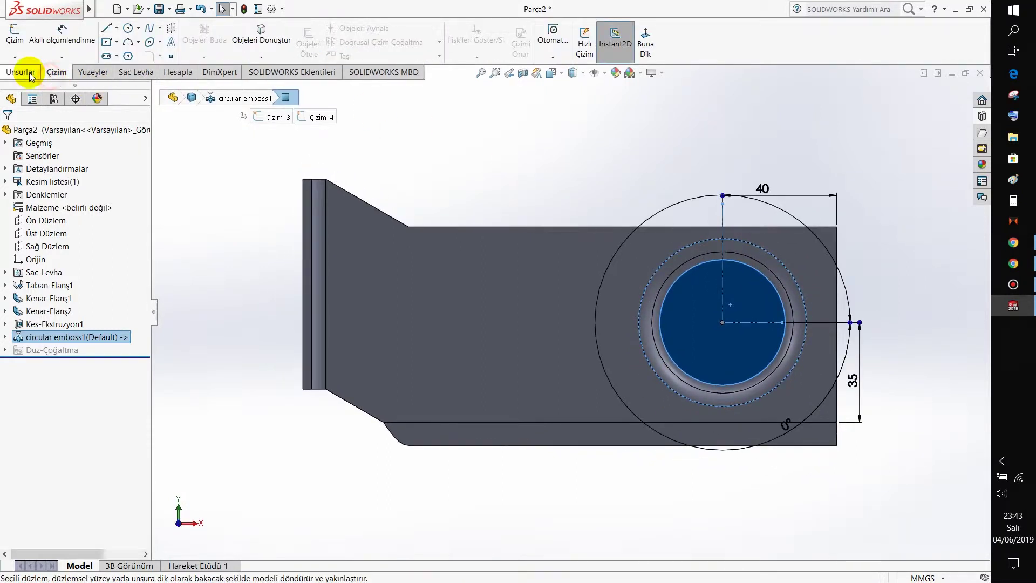
{"action": "left_click", "coordinate": [127, 30]}
{"action": "left_click", "coordinate": [723, 323]}
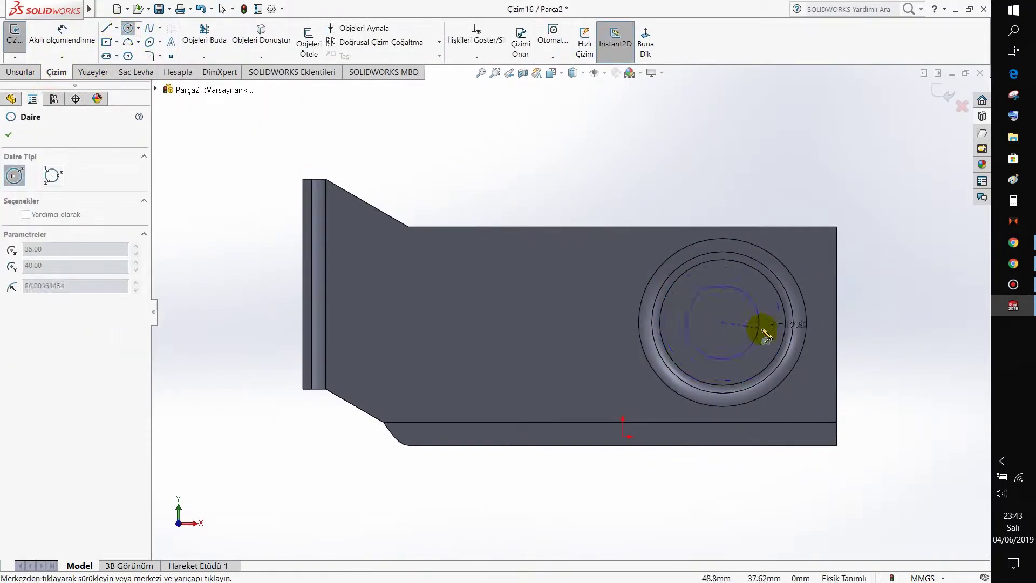
{"action": "left_click", "coordinate": [784, 328]}
{"action": "left_click", "coordinate": [9, 134]}
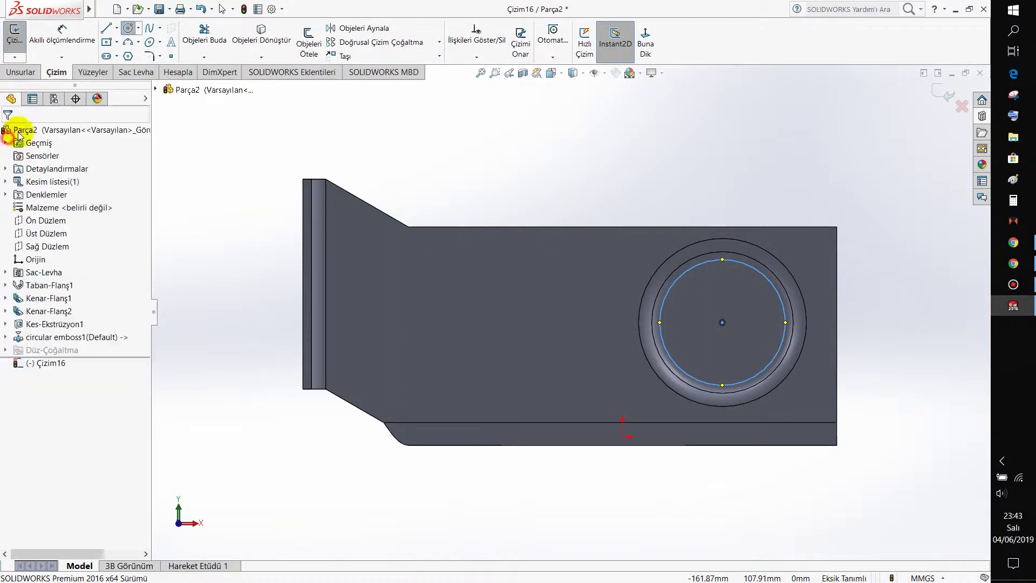
- Cut-extrude the circle with Up To Surface, ending at the emboss face
{"action": "left_click", "coordinate": [29, 76]}
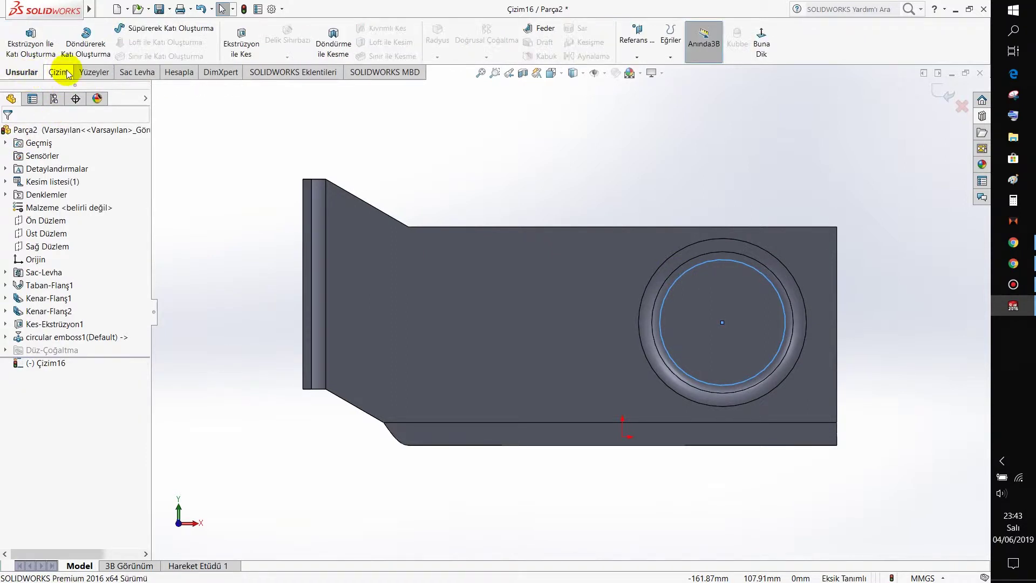
{"action": "left_click", "coordinate": [129, 74]}
{"action": "left_click", "coordinate": [400, 30]}
{"action": "mouse_move", "coordinate": [394, 264]}
{"action": "middle_mouse_down"}
{"action": "mouse_move", "coordinate": [427, 274]}
{"action": "mouse_move", "coordinate": [345, 254]}
{"action": "middle_mouse_up"}
{"action": "left_click", "coordinate": [119, 209]}
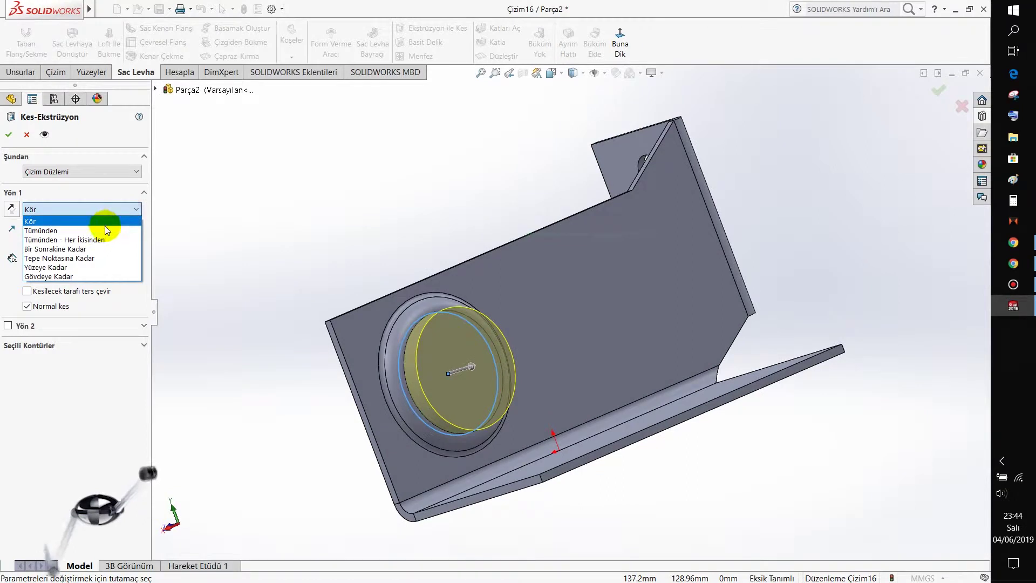
{"action": "left_click", "coordinate": [81, 267]}
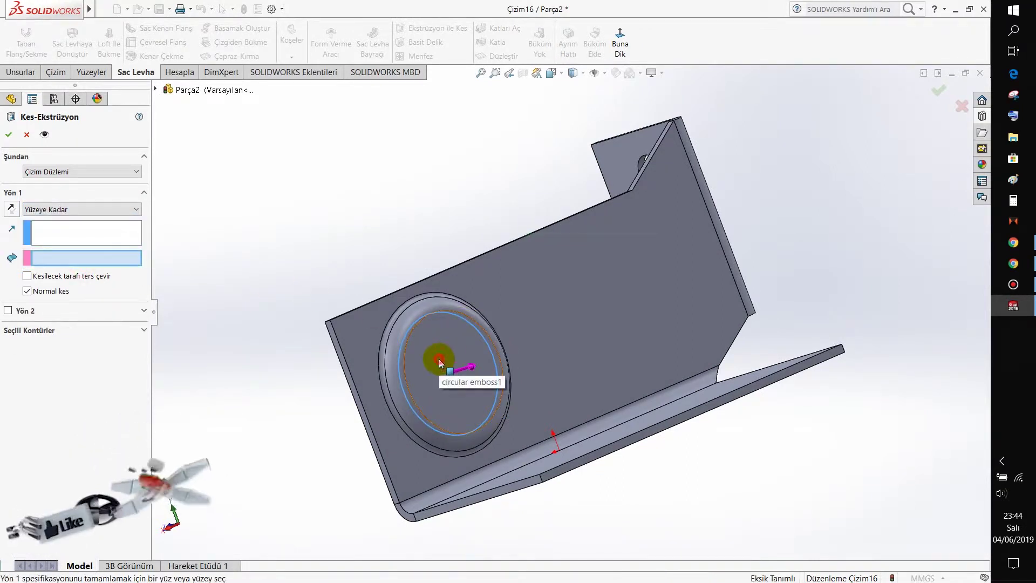
{"action": "left_click", "coordinate": [440, 362]}
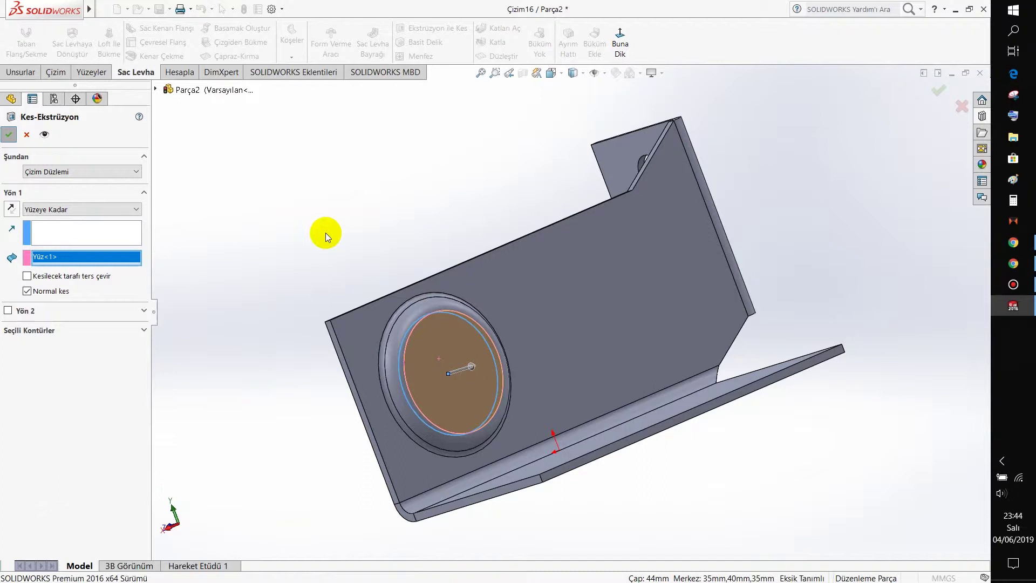
{"action": "key", "text": "Return"}
{"action": "mouse_move", "coordinate": [325, 232]}
{"action": "middle_mouse_down"}
{"action": "mouse_move", "coordinate": [370, 262]}
{"action": "mouse_move", "coordinate": [468, 215]}
{"action": "mouse_move", "coordinate": [524, 205]}
{"action": "mouse_move", "coordinate": [504, 238]}
{"action": "mouse_move", "coordinate": [549, 196]}
{"action": "middle_mouse_up"}
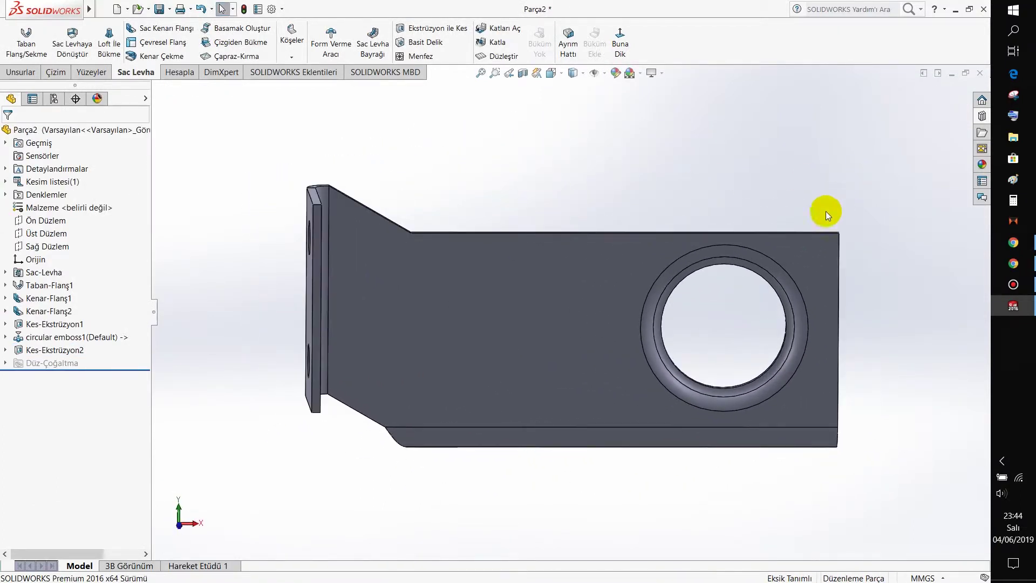
- Drop a bridge lance from the Design Library lances onto the long face and flip it
{"action": "left_click", "coordinate": [983, 135]}
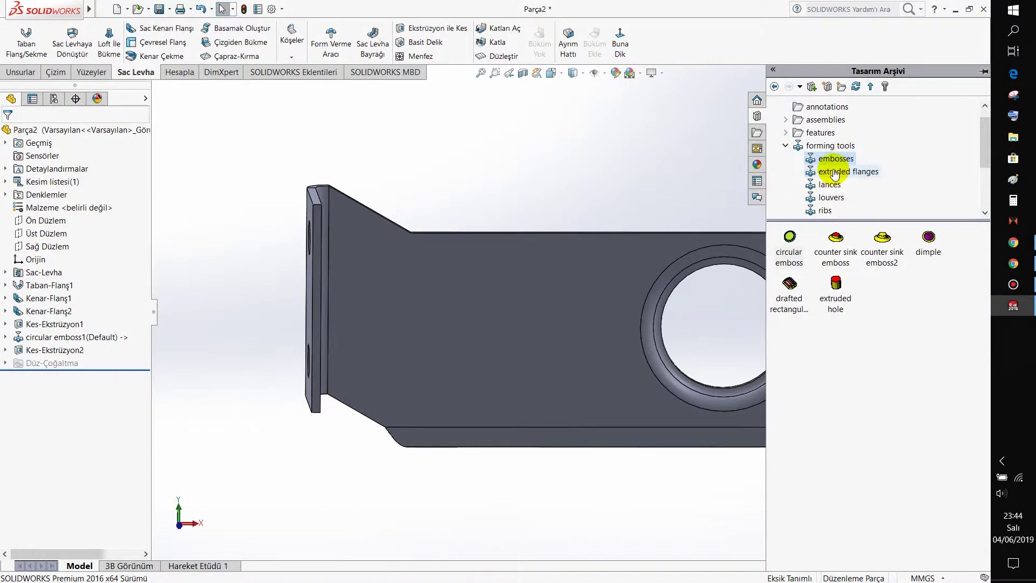
{"action": "left_click", "coordinate": [829, 186]}
{"action": "mouse_move", "coordinate": [717, 278]}
{"action": "left_mouse_down"}
{"action": "mouse_move", "coordinate": [477, 300]}
{"action": "mouse_move", "coordinate": [488, 295]}
{"action": "left_mouse_up"}
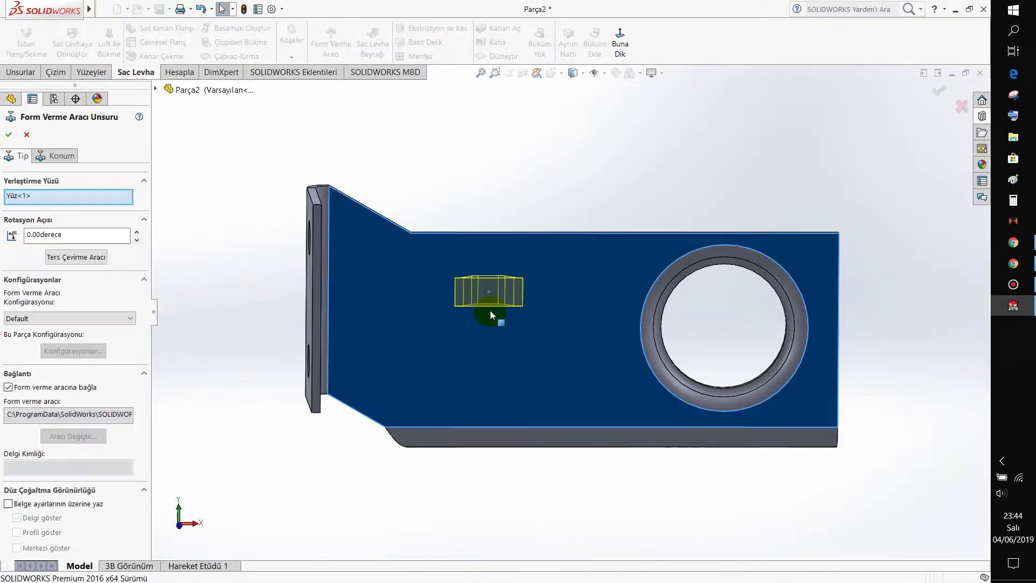
{"action": "middle_click_drag", "start_coordinate": [526, 313], "coordinate": [400, 378]}
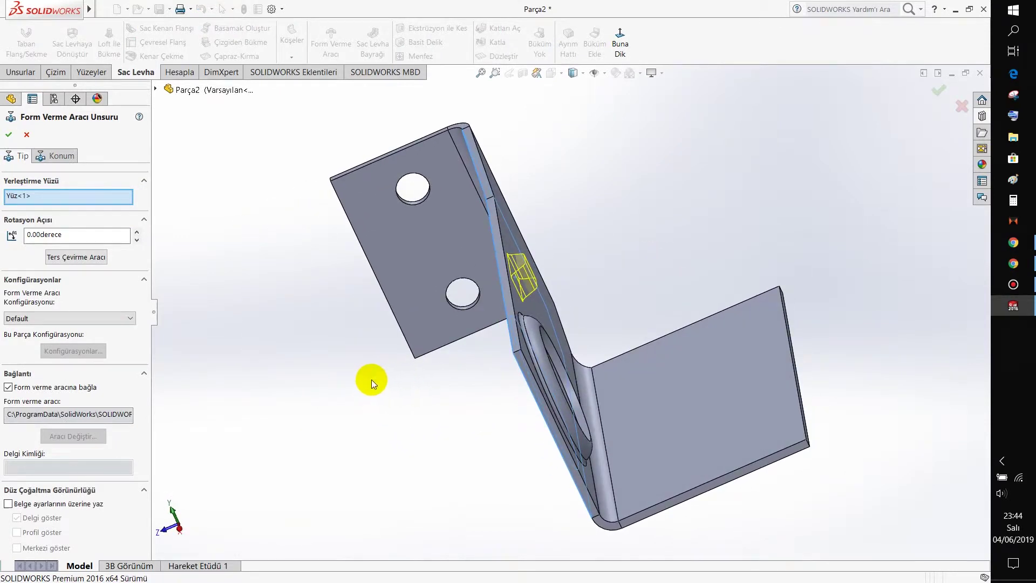
{"action": "left_click", "coordinate": [93, 260]}
{"action": "mouse_move", "coordinate": [394, 331]}
{"action": "middle_mouse_down"}
{"action": "mouse_move", "coordinate": [440, 240]}
{"action": "mouse_move", "coordinate": [537, 204]}
{"action": "mouse_move", "coordinate": [330, 219]}
{"action": "middle_mouse_up"}
- In the lance's position sketch, dimension its centre 15 mm below the top edge
{"action": "left_click", "coordinate": [54, 155]}
{"action": "right_click_drag", "start_coordinate": [376, 144], "coordinate": [377, 113]}
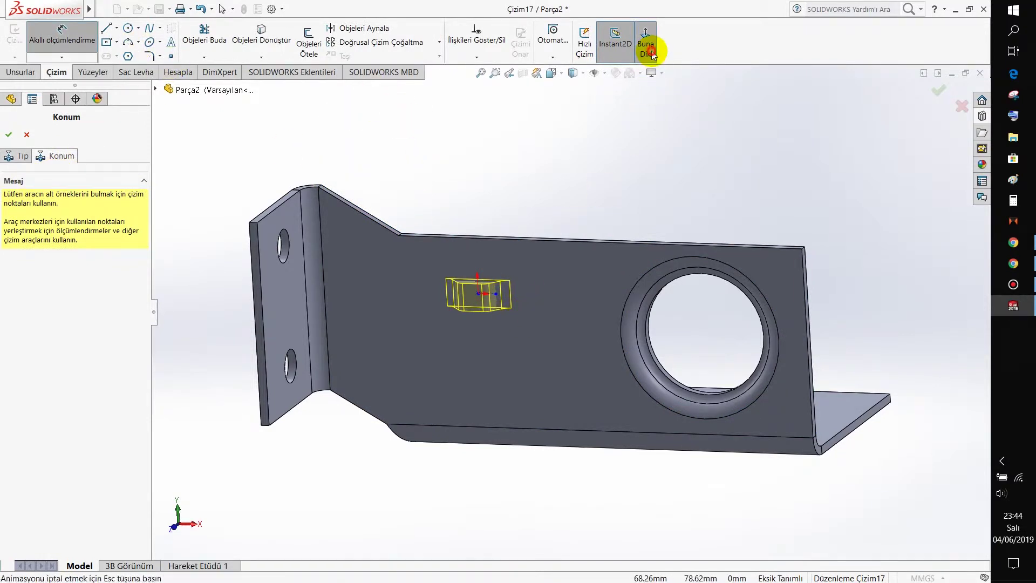
{"action": "left_click", "coordinate": [646, 43]}
{"action": "left_click", "coordinate": [499, 281]}
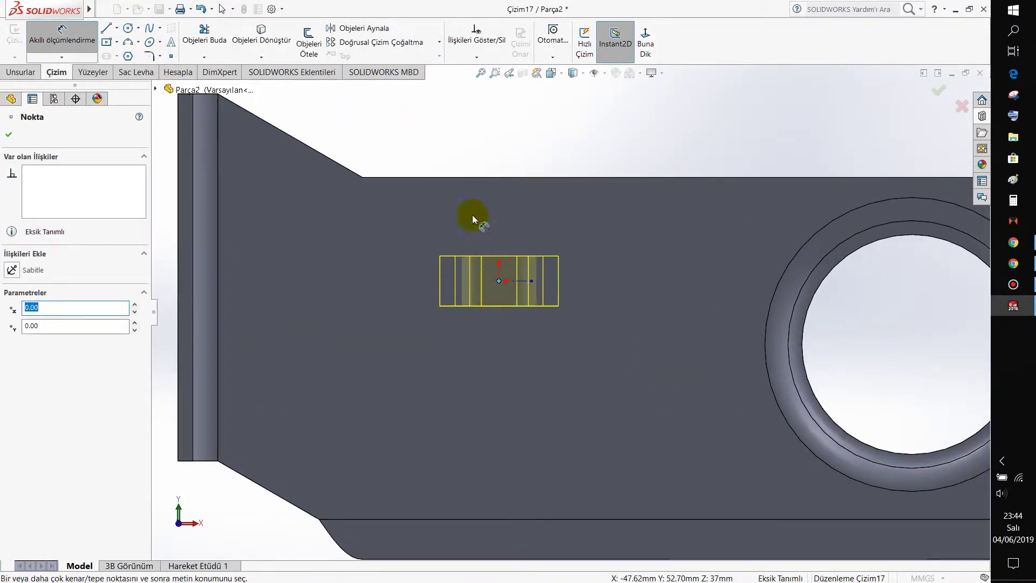
{"action": "left_click", "coordinate": [459, 177]}
{"action": "left_click", "coordinate": [420, 158]}
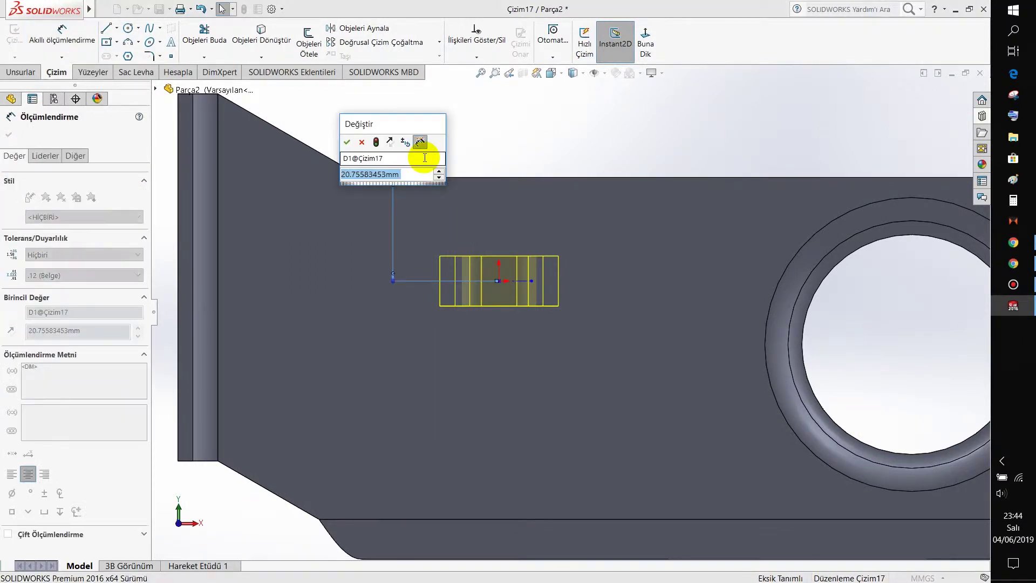
{"action": "type", "text": "15"}
{"action": "key", "text": "Return"}
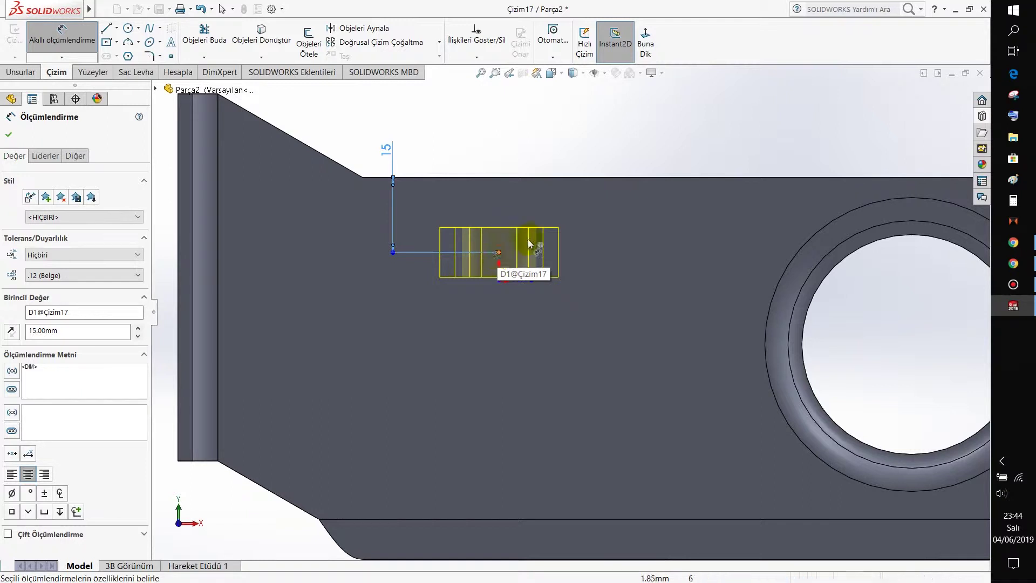
- Dimension the lance centre 30 mm from the upper corner and accept the bridge lance
{"action": "left_click", "coordinate": [499, 252]}
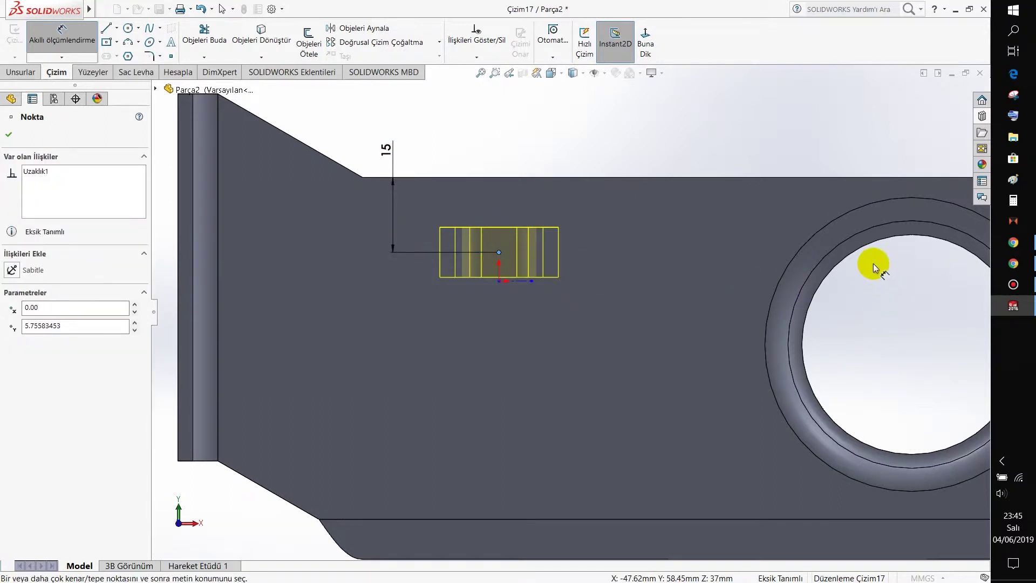
{"action": "left_click", "coordinate": [320, 520]}
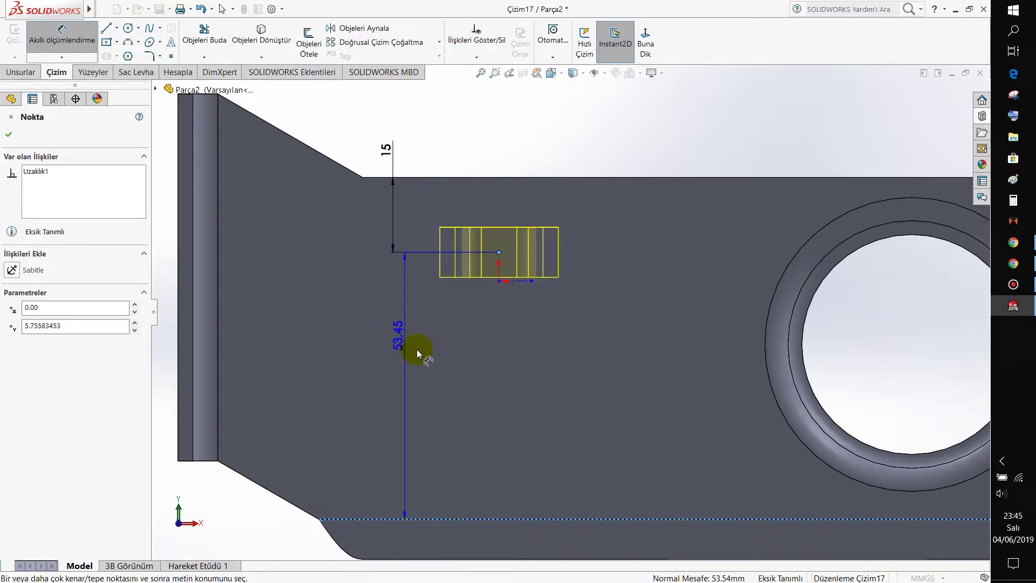
{"action": "key", "text": "Escape"}
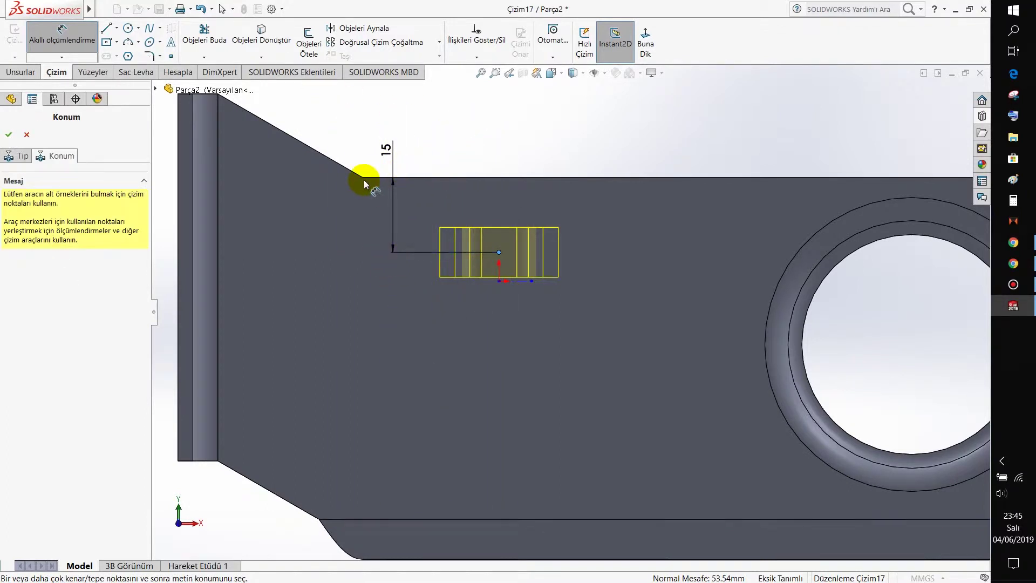
{"action": "left_click", "coordinate": [363, 177]}
{"action": "left_click", "coordinate": [498, 252]}
{"action": "left_click", "coordinate": [391, 113]}
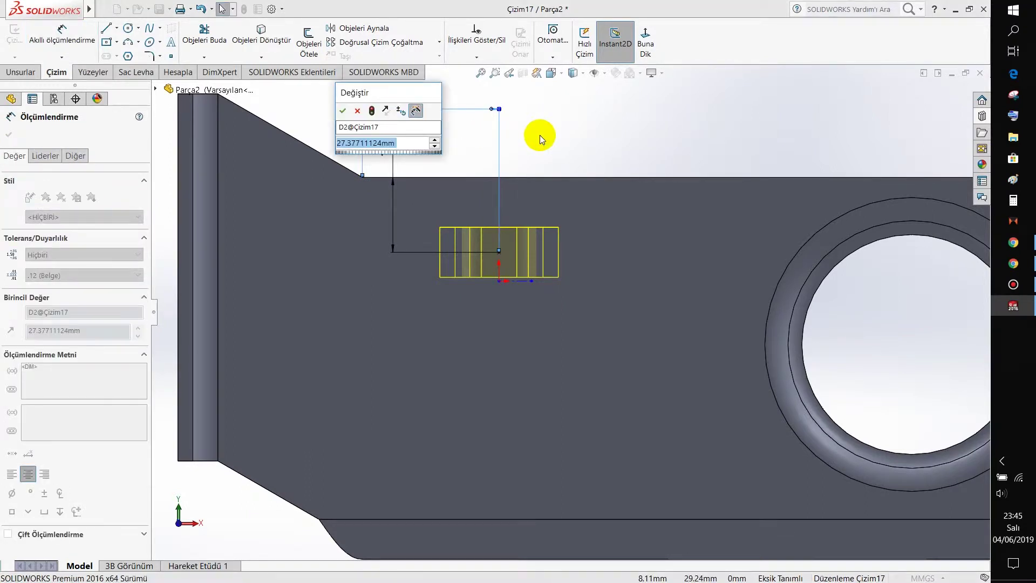
{"action": "type", "text": "30"}
{"action": "key", "text": "Return"}
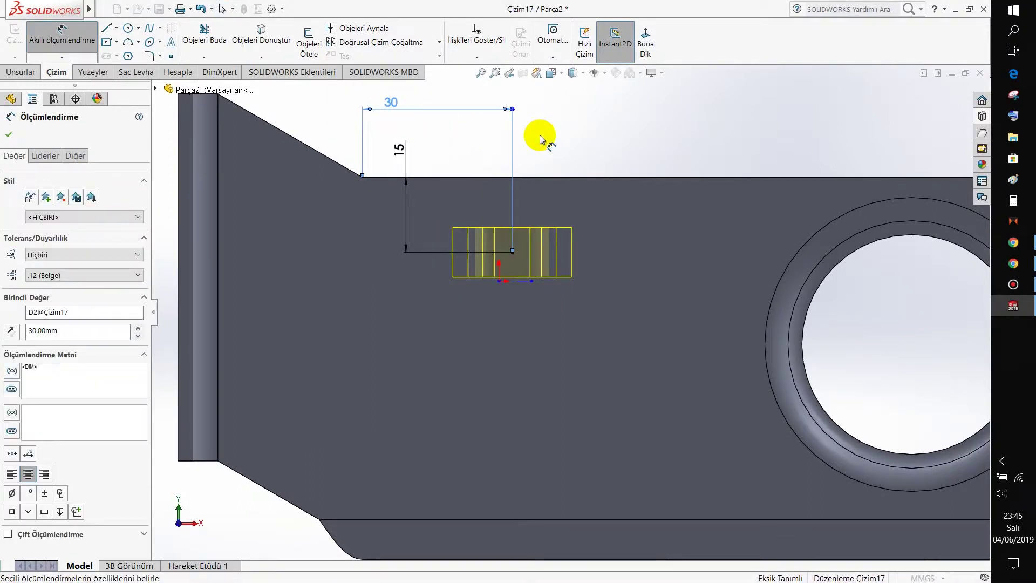
{"action": "right_click", "coordinate": [586, 124]}
{"action": "left_click", "coordinate": [607, 156]}
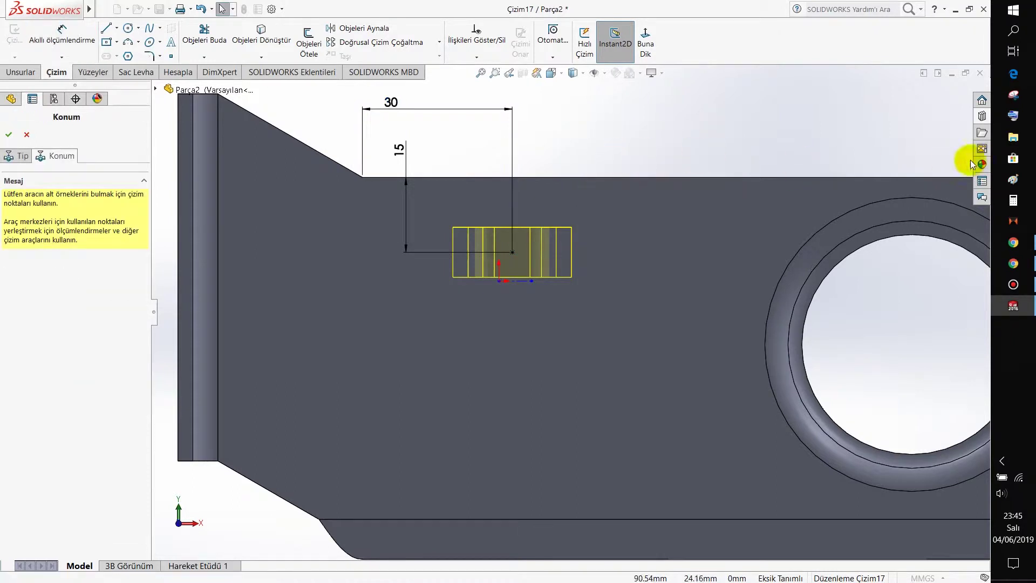
{"action": "left_click", "coordinate": [9, 135]}
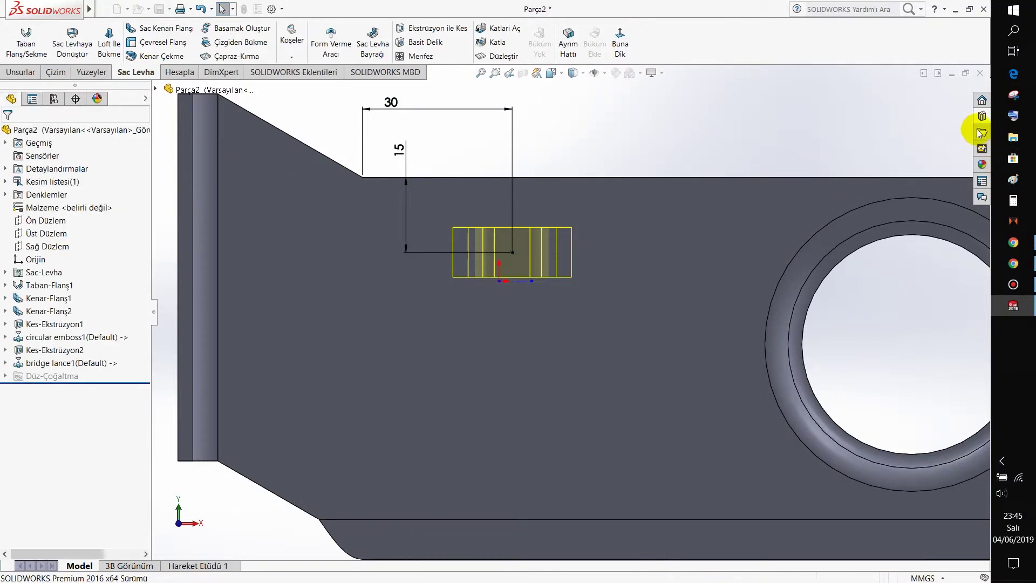
- Place a second bridge lance lower on the face and flip its forming direction
{"action": "left_click", "coordinate": [982, 117]}
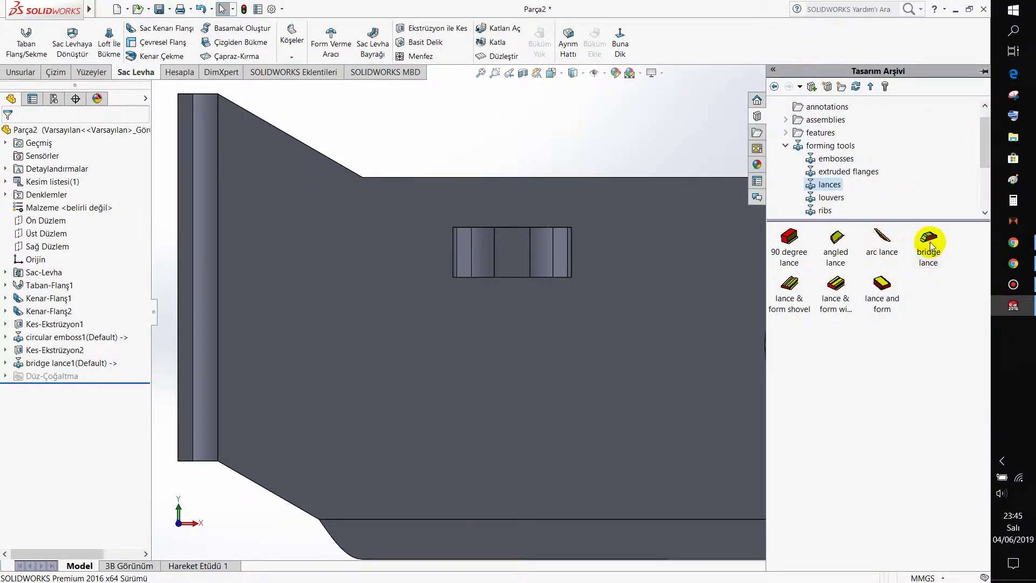
{"action": "left_click_drag", "start_coordinate": [930, 245], "coordinate": [514, 434]}
{"action": "left_click", "coordinate": [85, 263]}
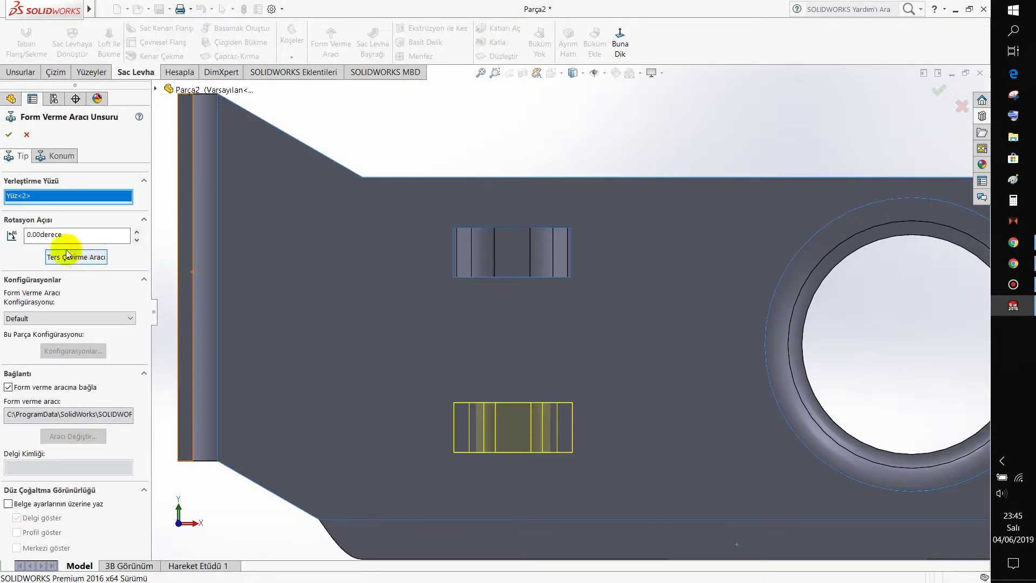
{"action": "left_click", "coordinate": [53, 157]}
- Dimension the second lance centre 30 mm horizontally from the lower corner
{"action": "left_click", "coordinate": [62, 33]}
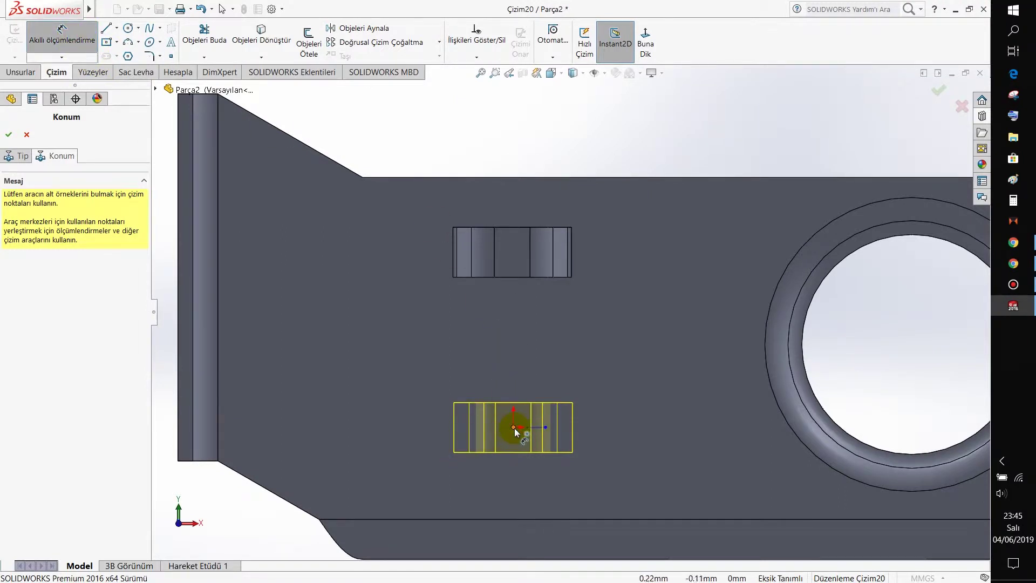
{"action": "left_click", "coordinate": [514, 428]}
{"action": "left_click", "coordinate": [319, 522]}
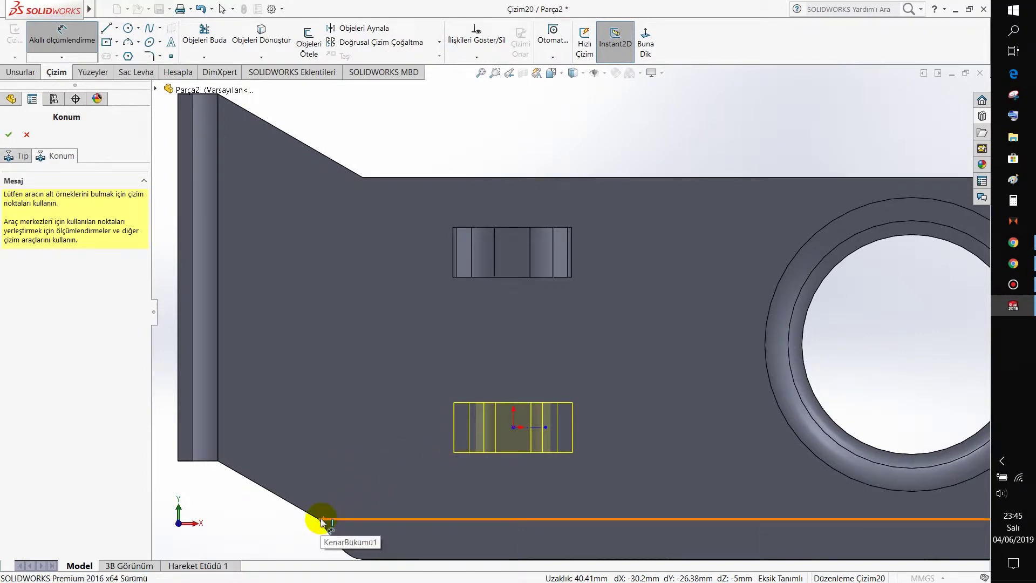
{"action": "left_click", "coordinate": [510, 427]}
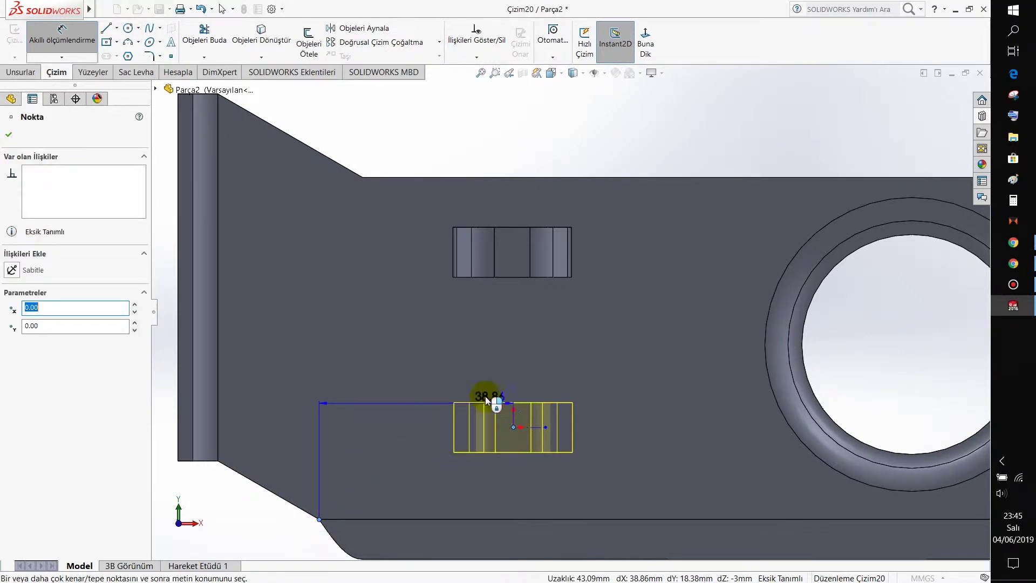
{"action": "left_click", "coordinate": [409, 378]}
{"action": "type", "text": "35"}
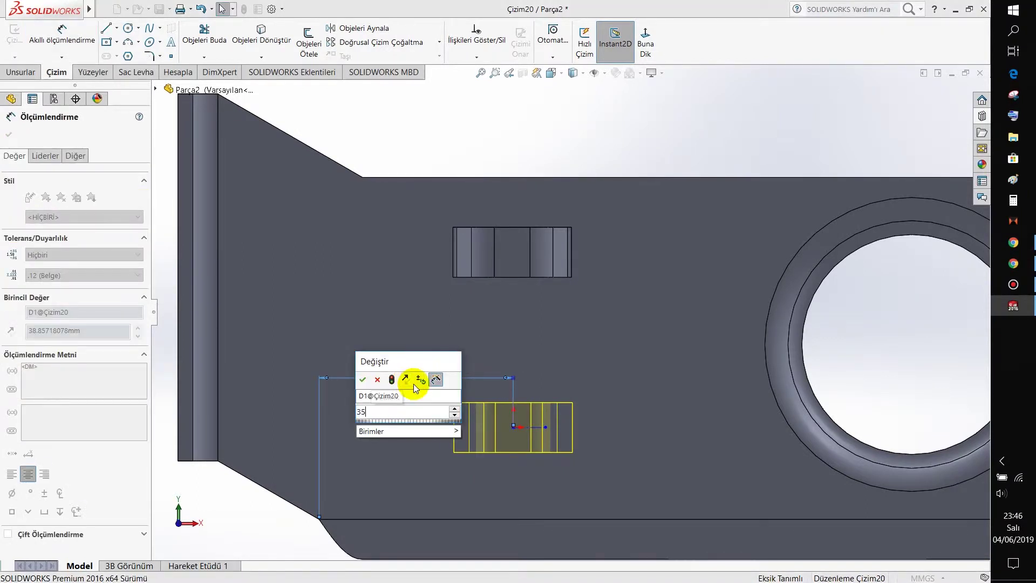
{"action": "key", "text": "BackSpace"}
{"action": "type", "text": "0"}
{"action": "key", "text": "Return"}
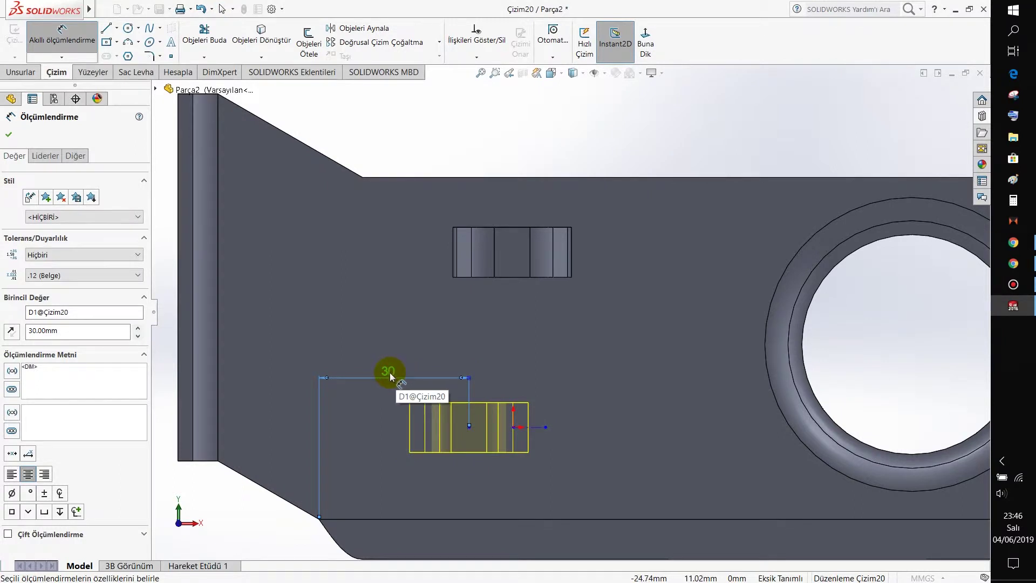
- Revise the horizontal distance through 40 and 35 to a final 38 mm
{"action": "double_click", "coordinate": [393, 373]}
{"action": "type", "text": "40"}
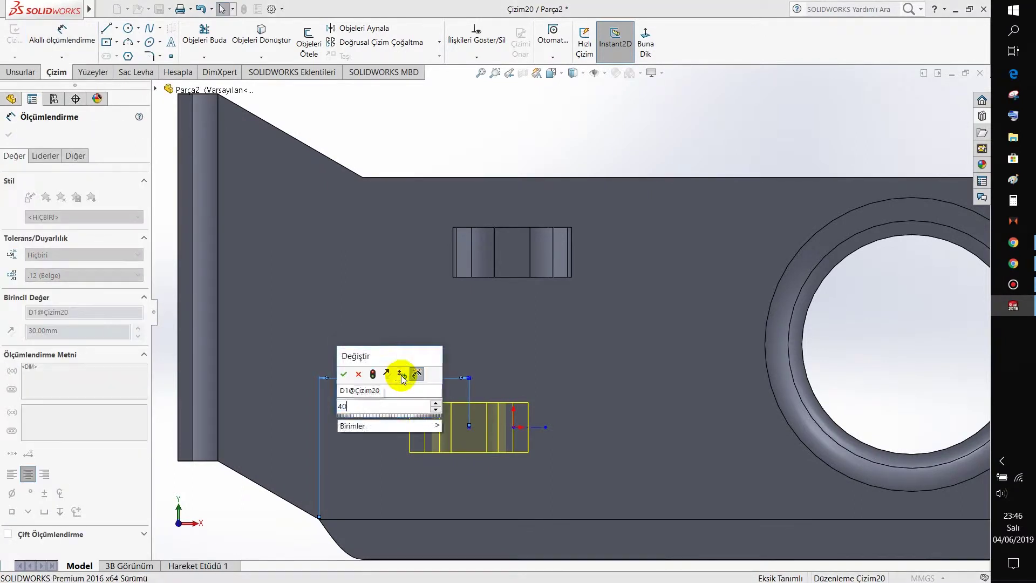
{"action": "key", "text": "Return"}
{"action": "left_click", "coordinate": [401, 374]}
{"action": "double_click", "coordinate": [400, 374]}
{"action": "type", "text": "35"}
{"action": "key", "text": "Return"}
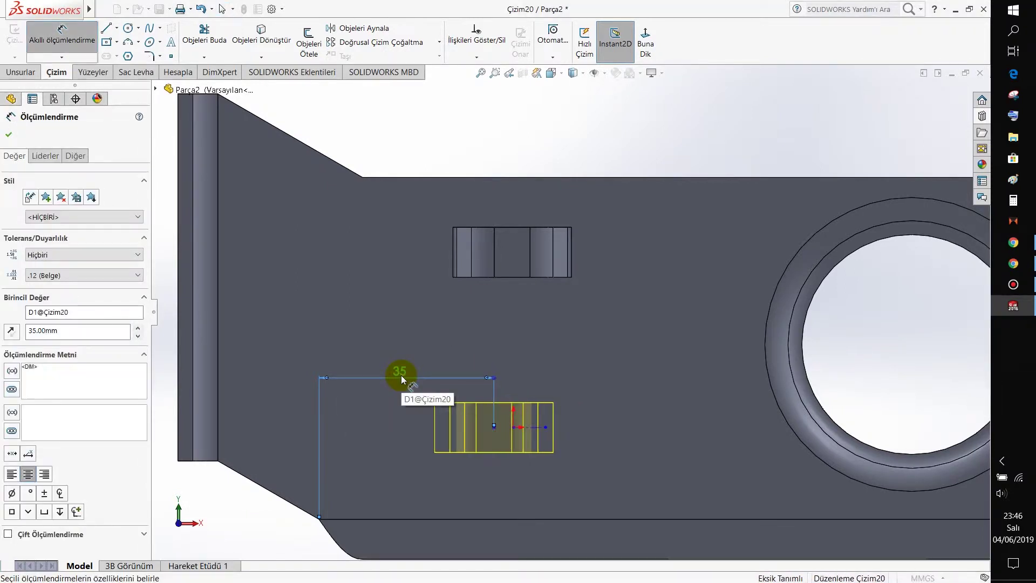
{"action": "left_click", "coordinate": [400, 374]}
{"action": "double_click", "coordinate": [400, 374]}
{"action": "type", "text": "38"}
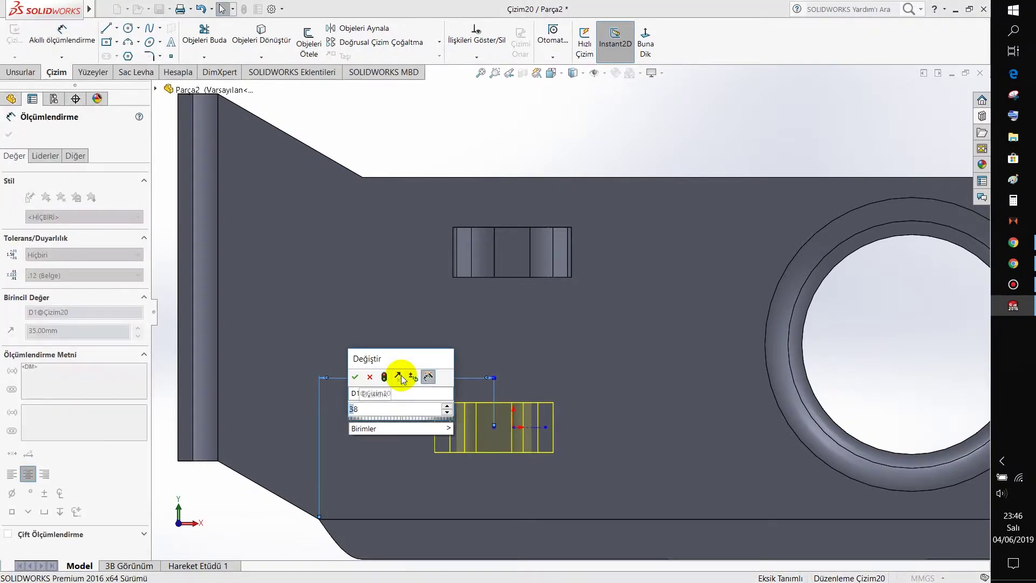
{"action": "key", "text": "Return"}
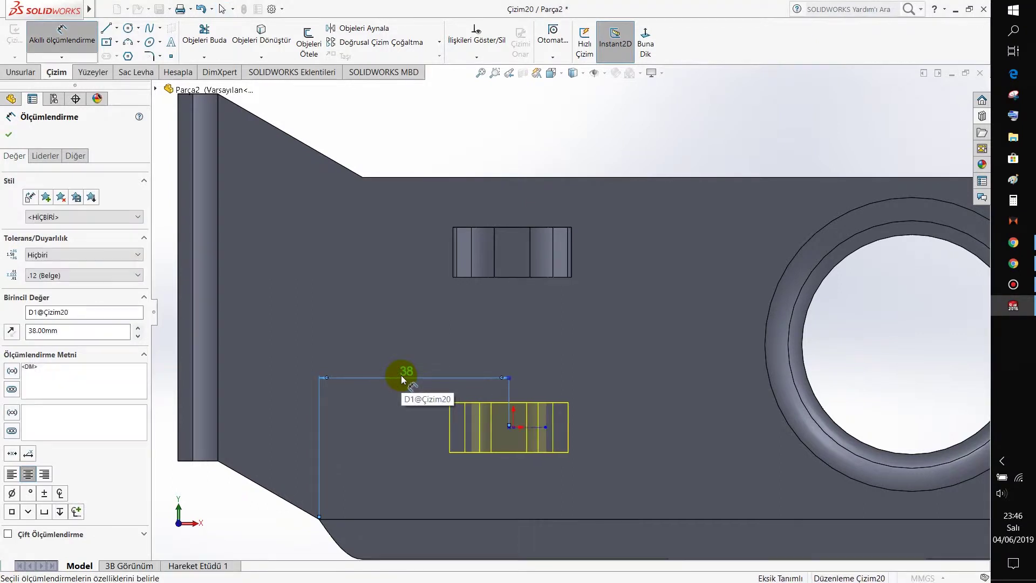
- Dimension the lance centre 15 mm vertically from the lower corner and create bridge lance2
{"action": "left_click", "coordinate": [509, 426]}
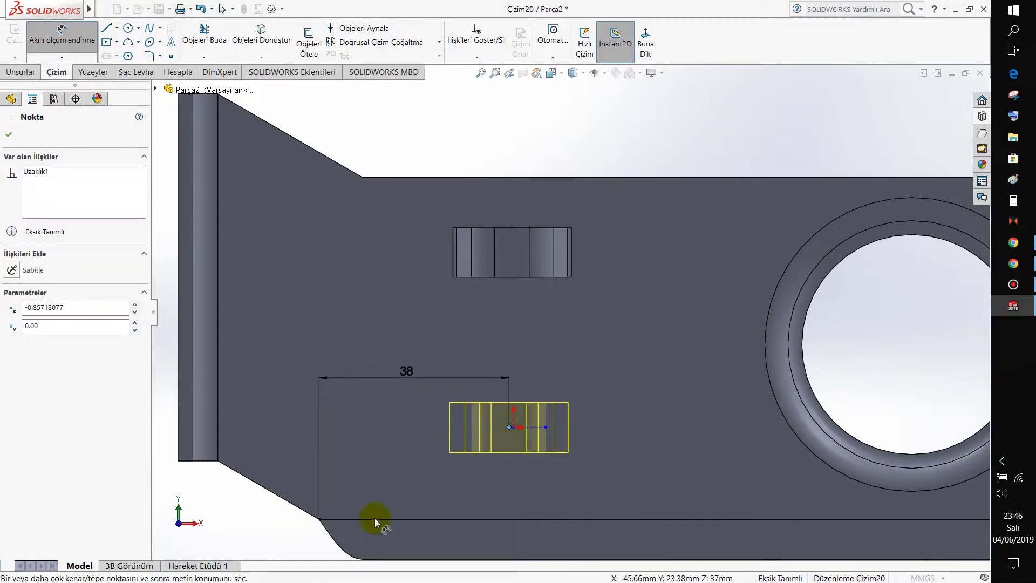
{"action": "left_click", "coordinate": [321, 520]}
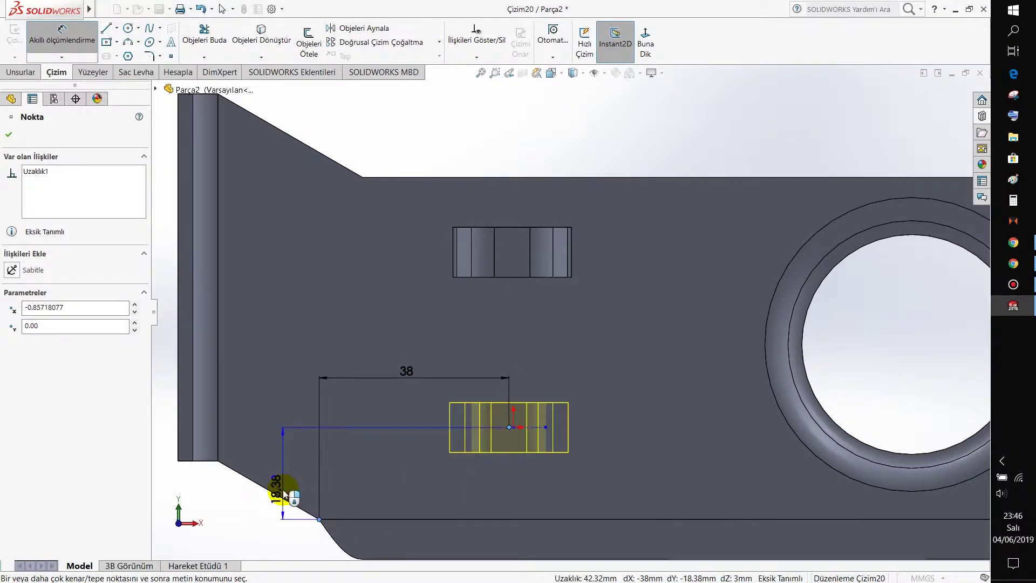
{"action": "left_click", "coordinate": [278, 488]}
{"action": "type", "text": "15"}
{"action": "key", "text": "Return"}
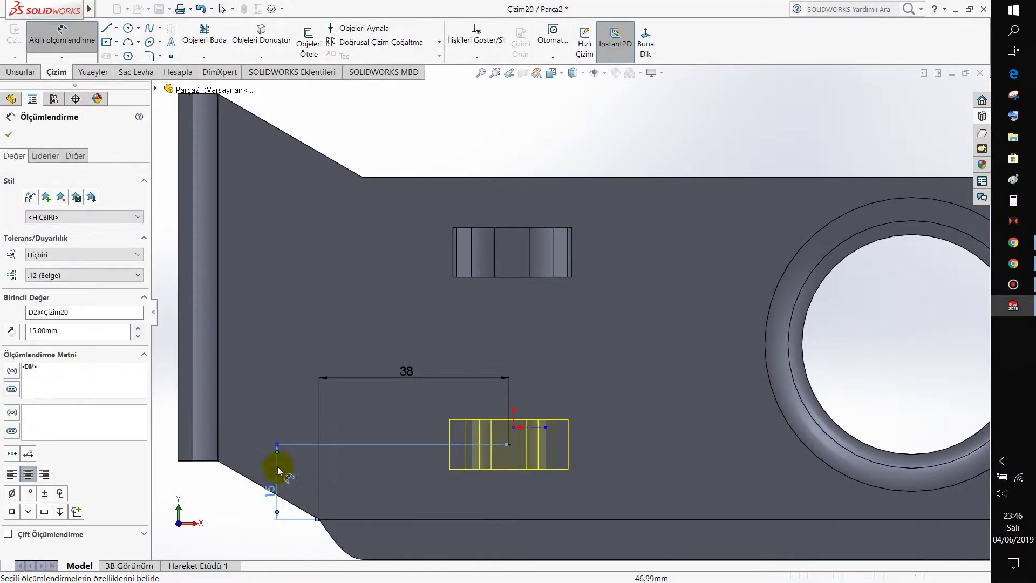
{"action": "key", "text": "Escape"}
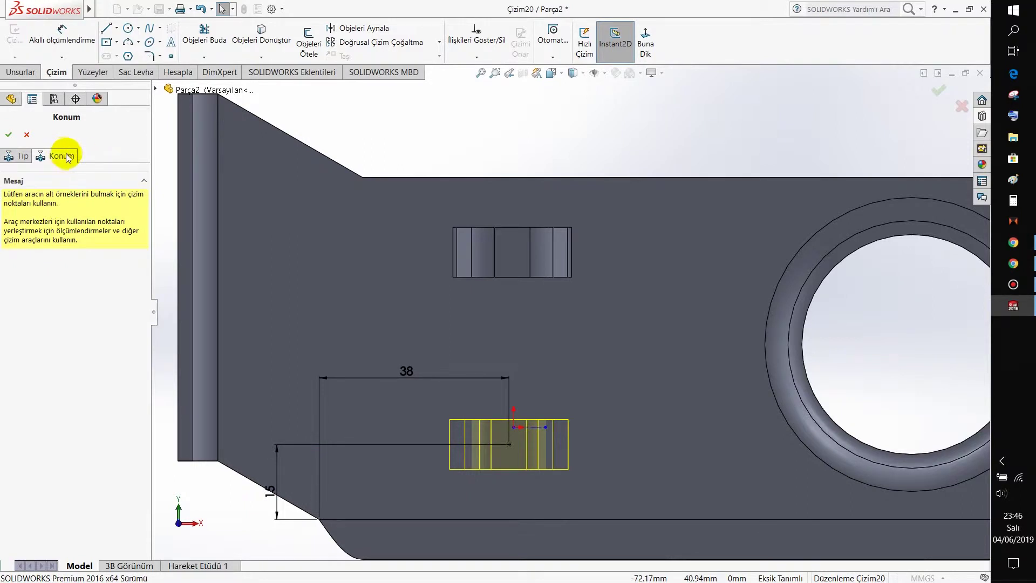
{"action": "left_click", "coordinate": [18, 134]}
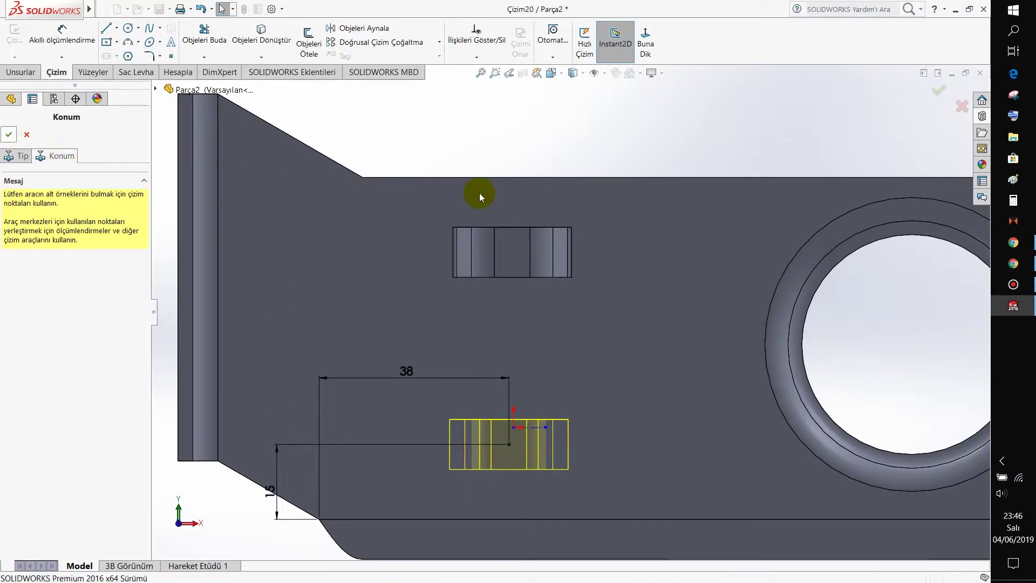
{"action": "scroll", "coordinate": [596, 259], "scroll_direction": "up", "scroll_amount": 5}
- Draw a slot on the flat base flange face, viewed normal to it
{"action": "mouse_move", "coordinate": [636, 319]}
{"action": "middle_mouse_down"}
{"action": "mouse_move", "coordinate": [544, 397]}
{"action": "mouse_move", "coordinate": [548, 342]}
{"action": "mouse_move", "coordinate": [539, 354]}
{"action": "mouse_move", "coordinate": [555, 479]}
{"action": "mouse_move", "coordinate": [546, 423]}
{"action": "mouse_move", "coordinate": [566, 435]}
{"action": "mouse_move", "coordinate": [618, 358]}
{"action": "middle_mouse_up"}
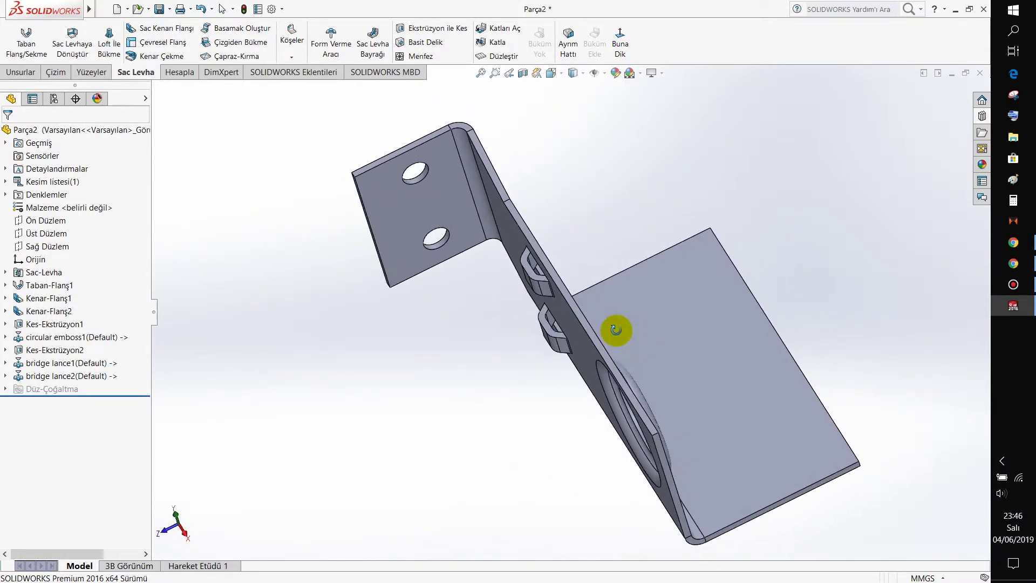
{"action": "left_click", "coordinate": [707, 340]}
{"action": "left_click", "coordinate": [767, 316]}
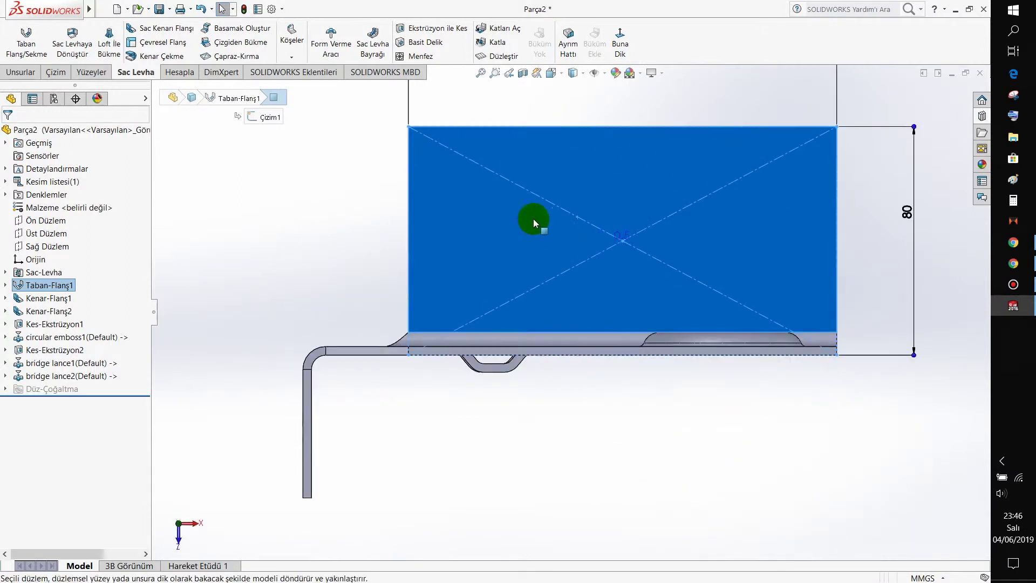
{"action": "left_click", "coordinate": [24, 74]}
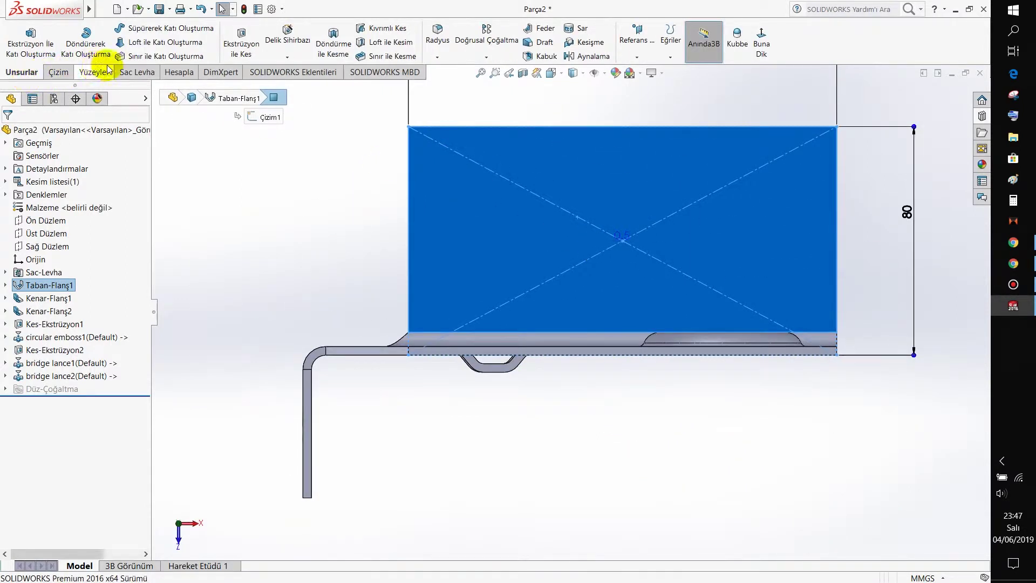
{"action": "left_click", "coordinate": [58, 72]}
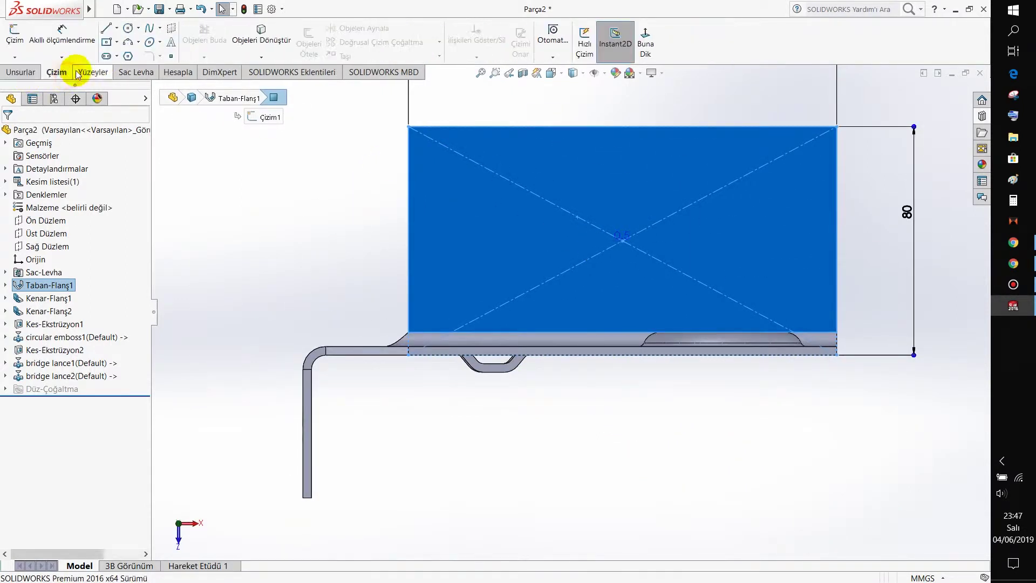
{"action": "left_click", "coordinate": [107, 56]}
{"action": "left_click", "coordinate": [576, 232]}
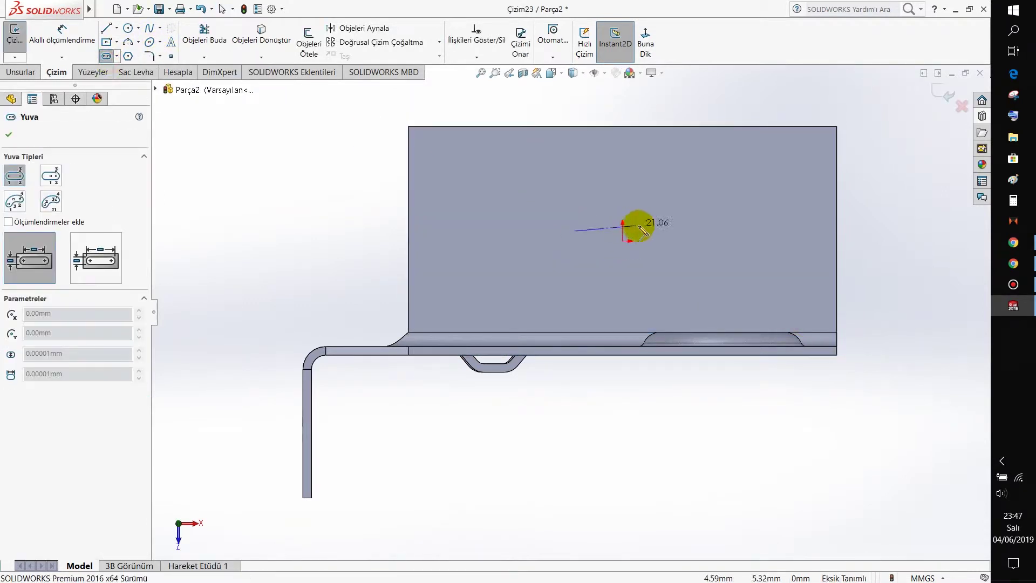
{"action": "left_click", "coordinate": [654, 231]}
{"action": "left_click", "coordinate": [669, 202]}
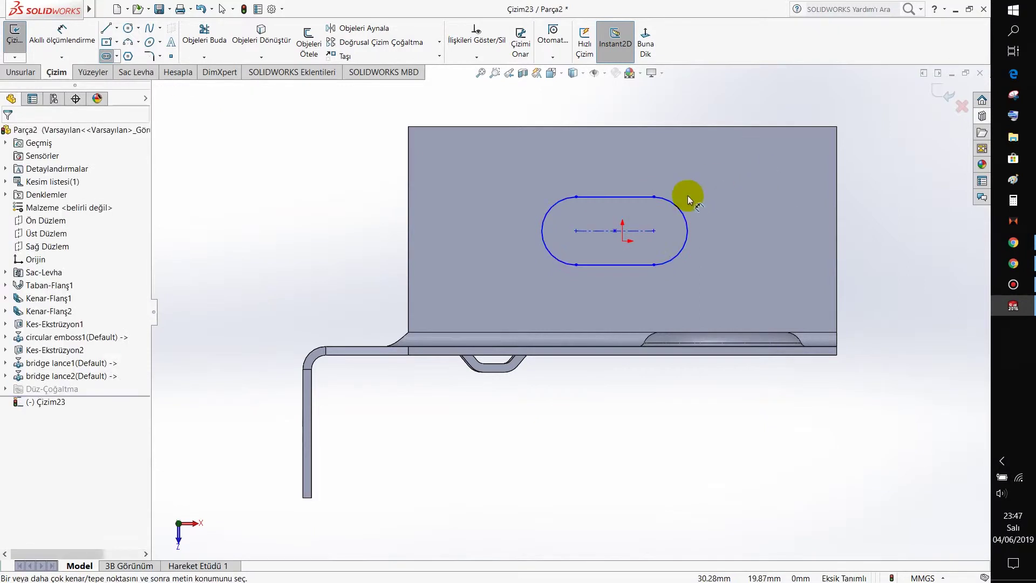
- Dimension the slot 40 mm long with R8 end arcs
{"action": "key", "text": "d"}
{"action": "left_click", "coordinate": [606, 232]}
{"action": "left_click", "coordinate": [615, 170]}
{"action": "type", "text": "40"}
{"action": "key", "text": "Return"}
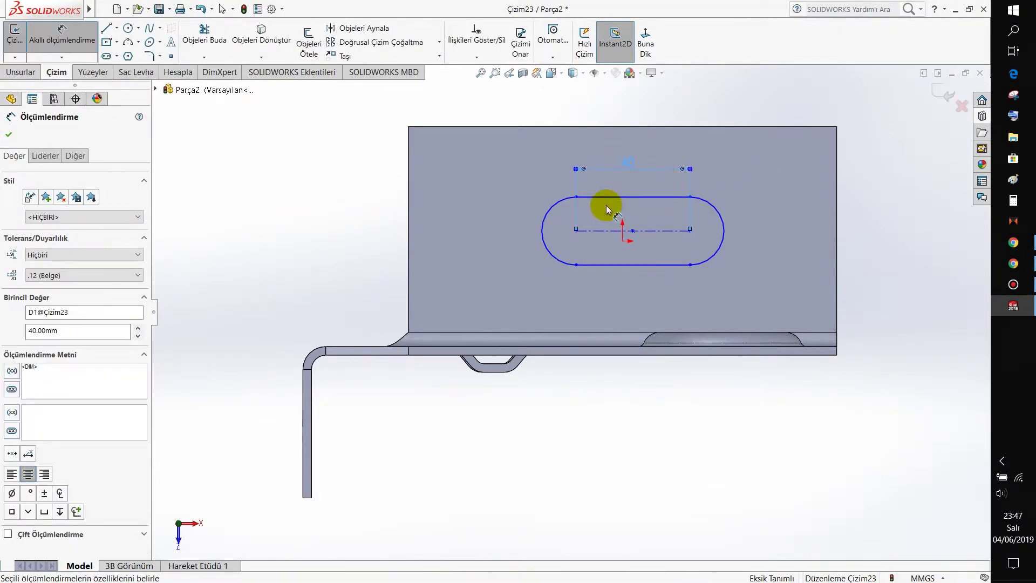
{"action": "left_click", "coordinate": [565, 203]}
{"action": "left_click", "coordinate": [537, 160]}
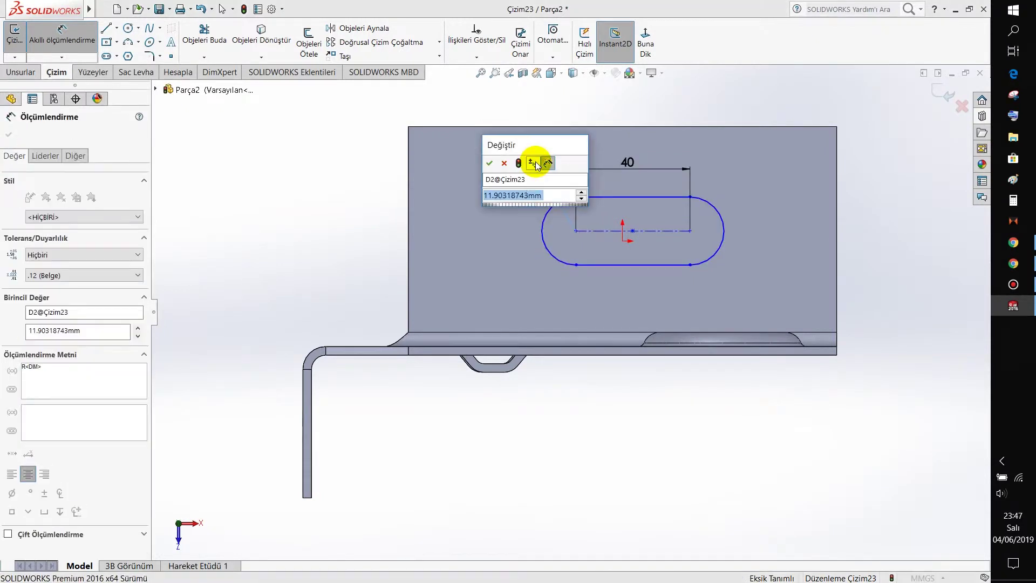
{"action": "type", "text": "8"}
{"action": "key", "text": "Return"}
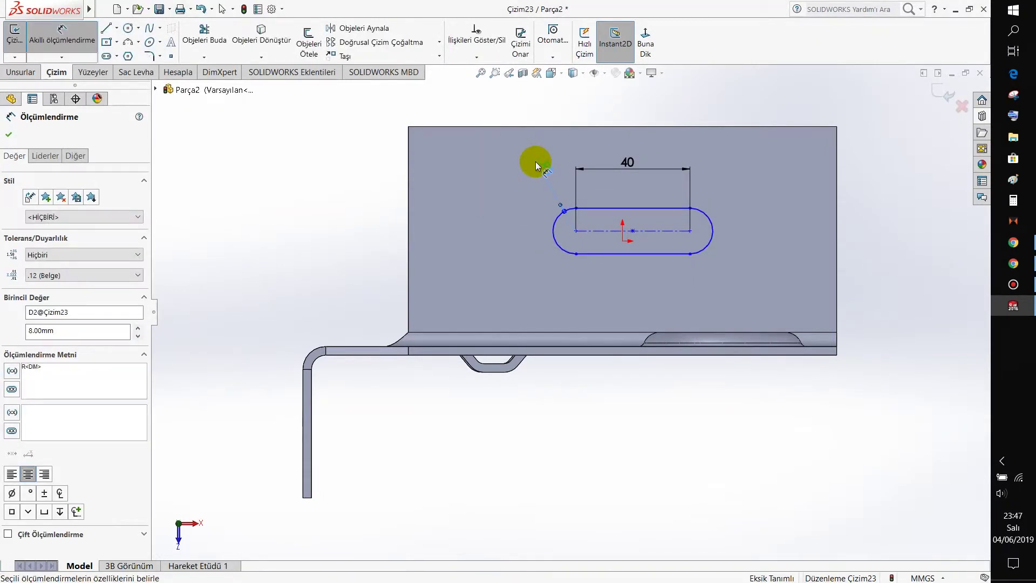
- Locate the slot 35 mm from the top edge and 75 mm from the right edge, then exit the sketch
{"action": "left_click", "coordinate": [681, 231]}
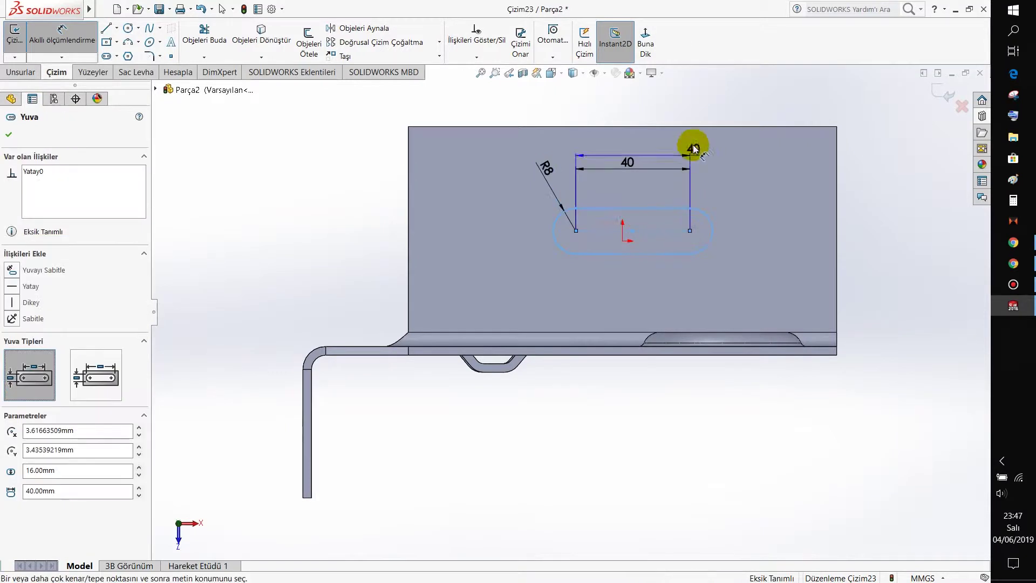
{"action": "left_click", "coordinate": [680, 128]}
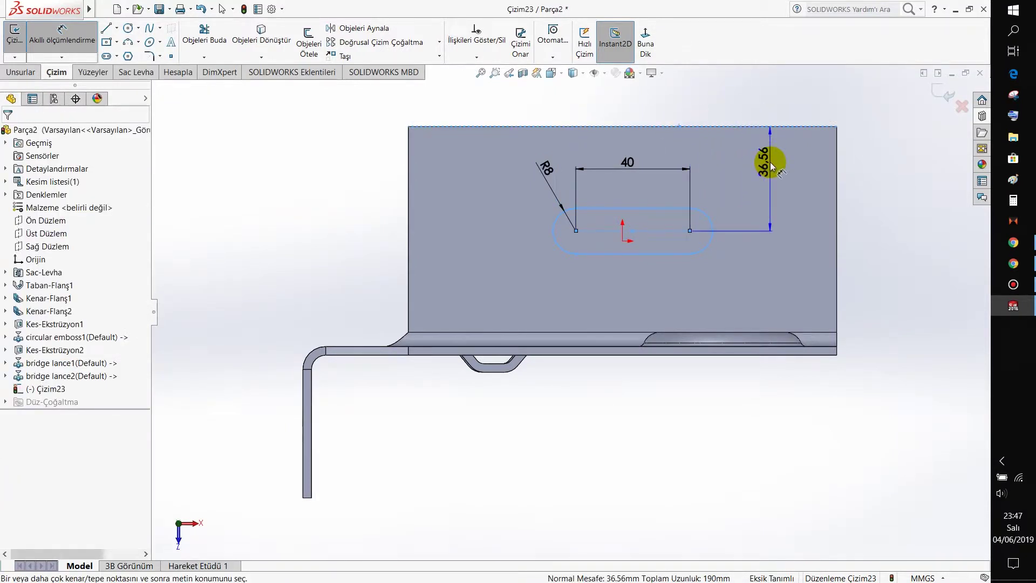
{"action": "left_click", "coordinate": [770, 166]}
{"action": "type", "text": "3"}
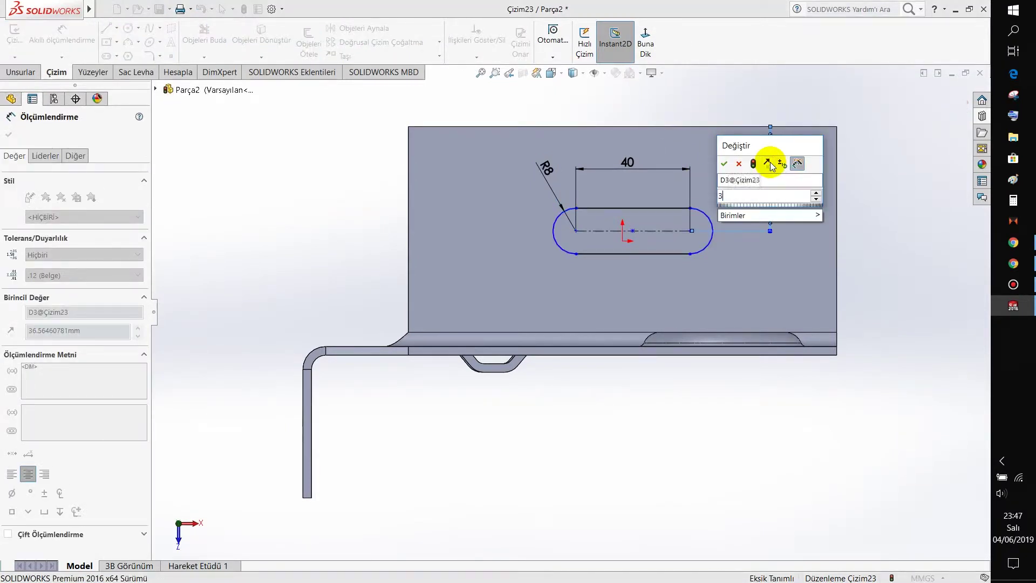
{"action": "type", "text": "5"}
{"action": "key", "text": "Return"}
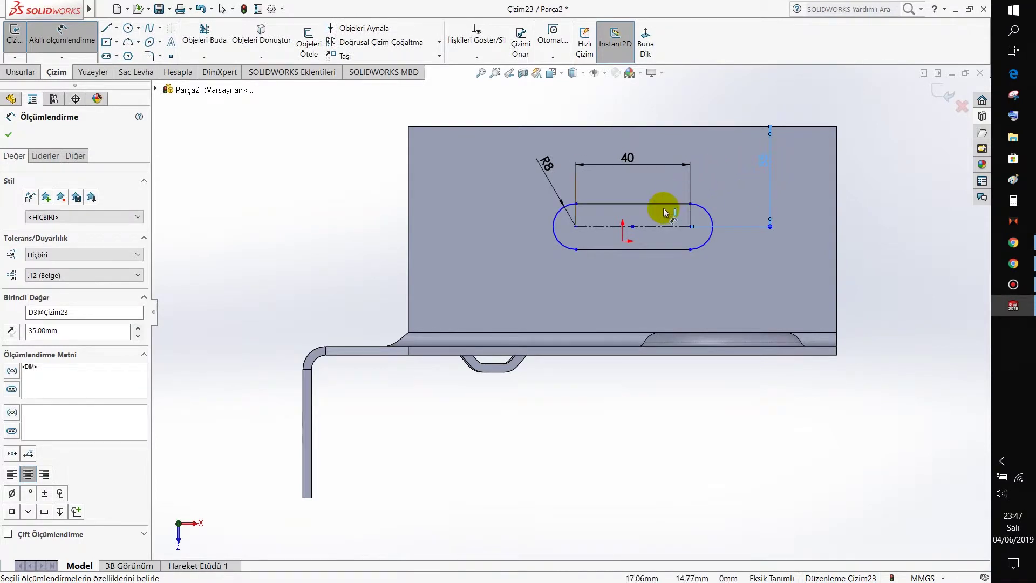
{"action": "left_click", "coordinate": [675, 228]}
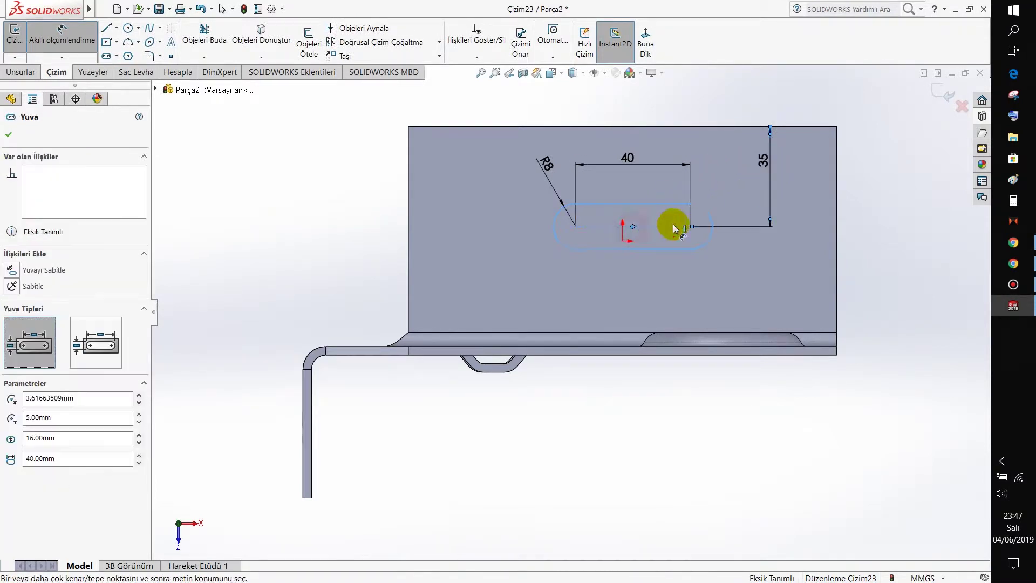
{"action": "left_click", "coordinate": [837, 242]}
{"action": "left_click", "coordinate": [703, 103]}
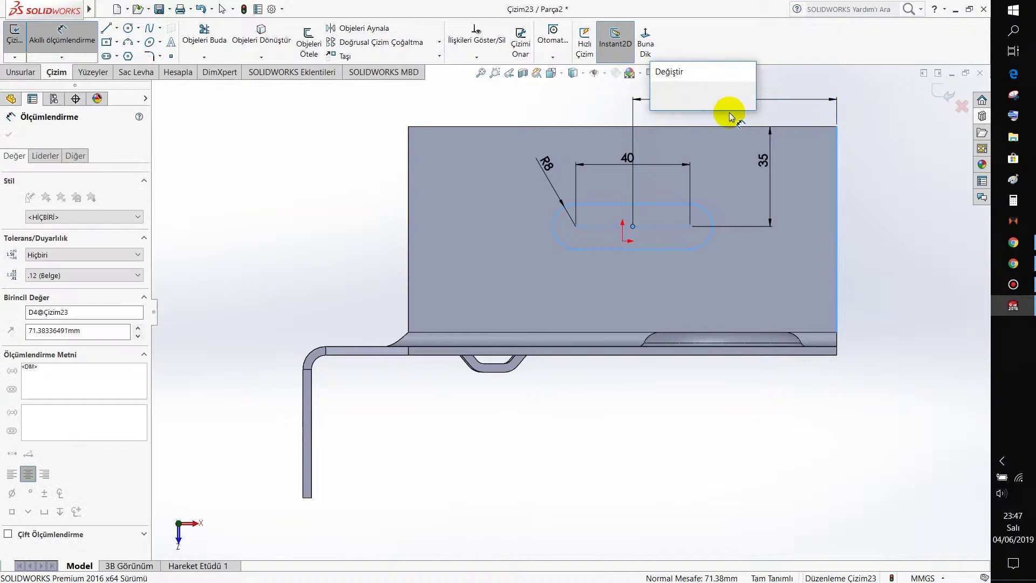
{"action": "type", "text": "75"}
{"action": "key", "text": "Return"}
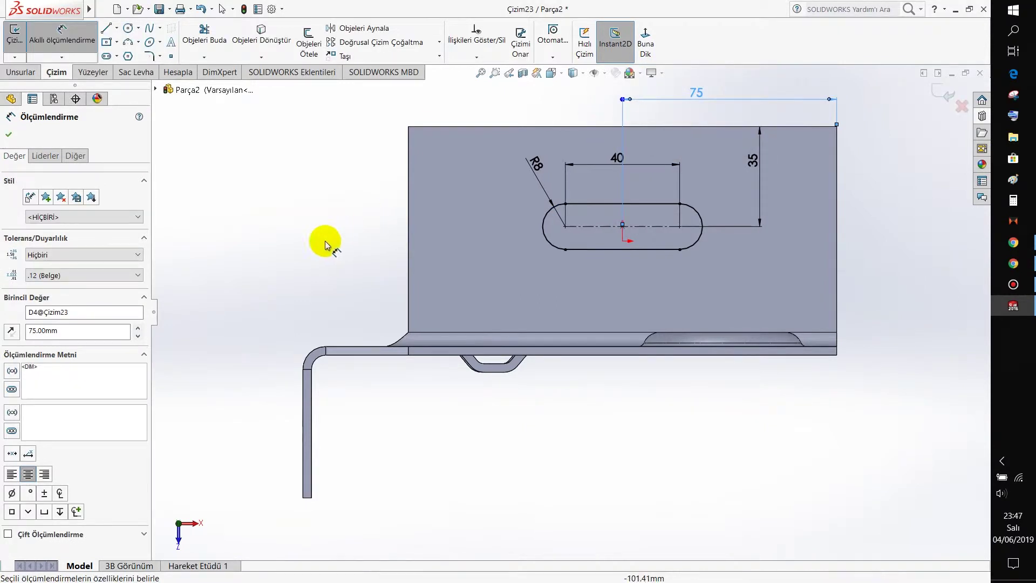
{"action": "left_click", "coordinate": [941, 95]}
- Cut the slot sketch through the base flange with an Up To Surface (Yüzeye Kadar) end condition
{"action": "left_click", "coordinate": [124, 78]}
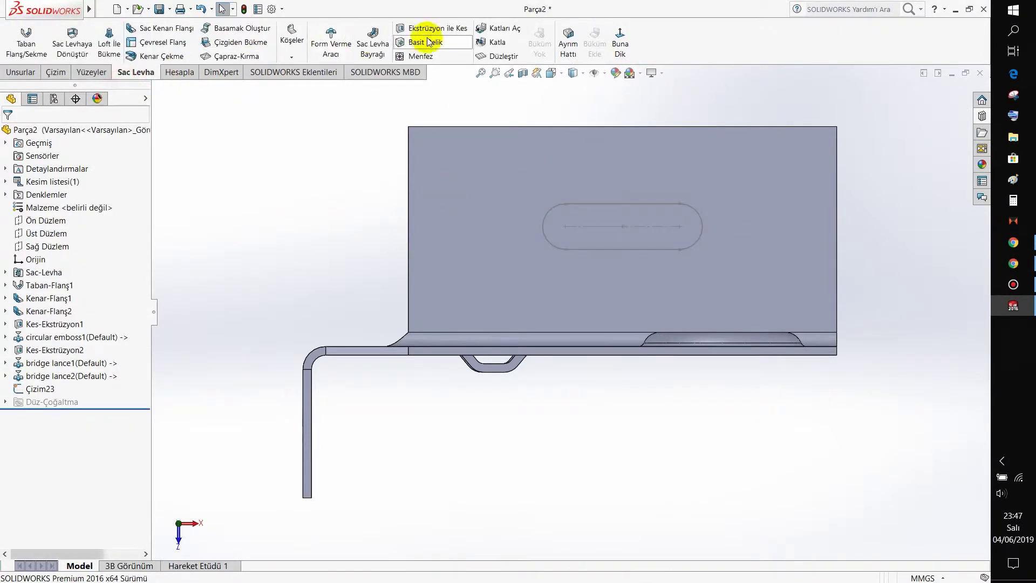
{"action": "left_click", "coordinate": [431, 34]}
{"action": "left_click", "coordinate": [579, 205]}
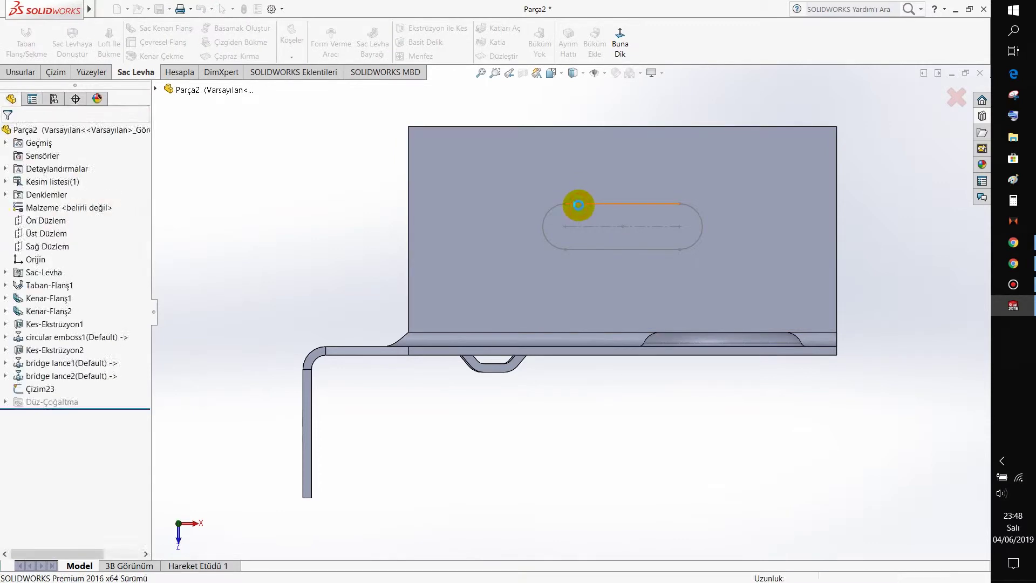
{"action": "left_click", "coordinate": [108, 210]}
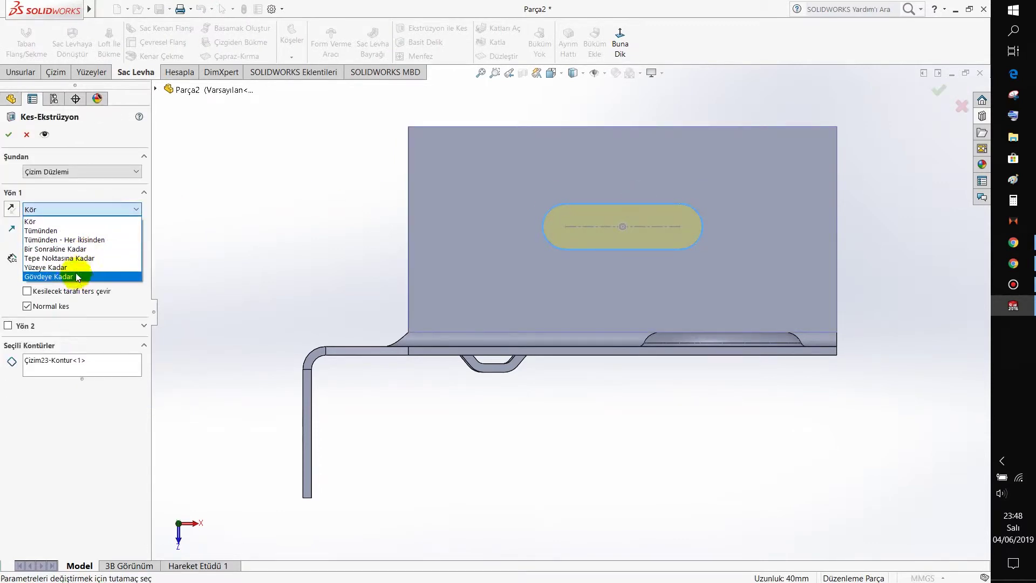
{"action": "left_click", "coordinate": [76, 273]}
{"action": "left_click", "coordinate": [573, 236]}
{"action": "middle_click_drag", "start_coordinate": [573, 236], "coordinate": [443, 213]}
{"action": "left_click", "coordinate": [10, 134]}
{"action": "mouse_move", "coordinate": [352, 260]}
{"action": "middle_mouse_down"}
{"action": "mouse_move", "coordinate": [421, 333]}
{"action": "mouse_move", "coordinate": [562, 136]}
{"action": "mouse_move", "coordinate": [497, 166]}
{"action": "mouse_move", "coordinate": [527, 122]}
{"action": "middle_mouse_up"}
{"action": "left_click", "coordinate": [477, 196]}
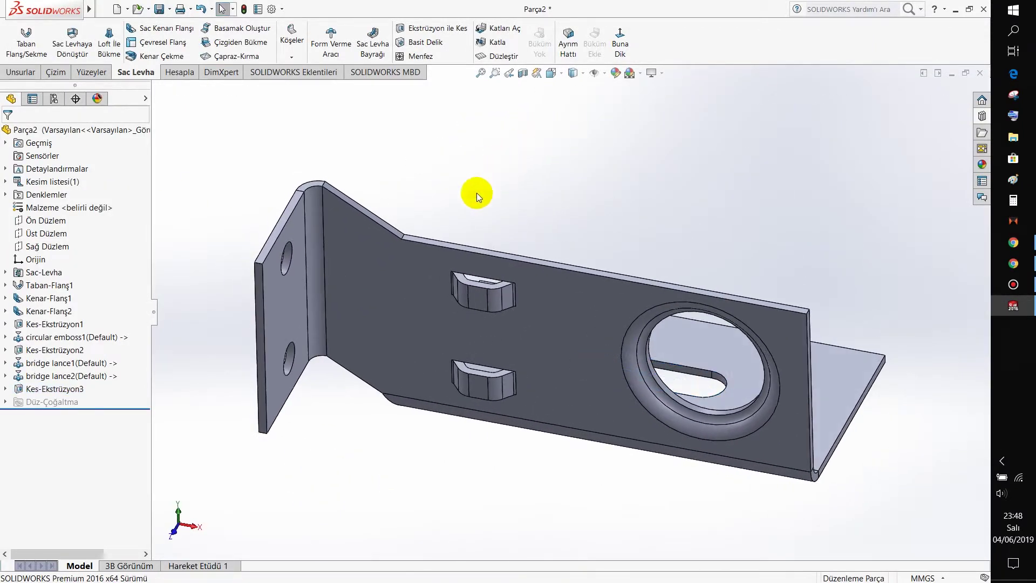
{"action": "middle_click_drag", "start_coordinate": [477, 196], "coordinate": [451, 197]}
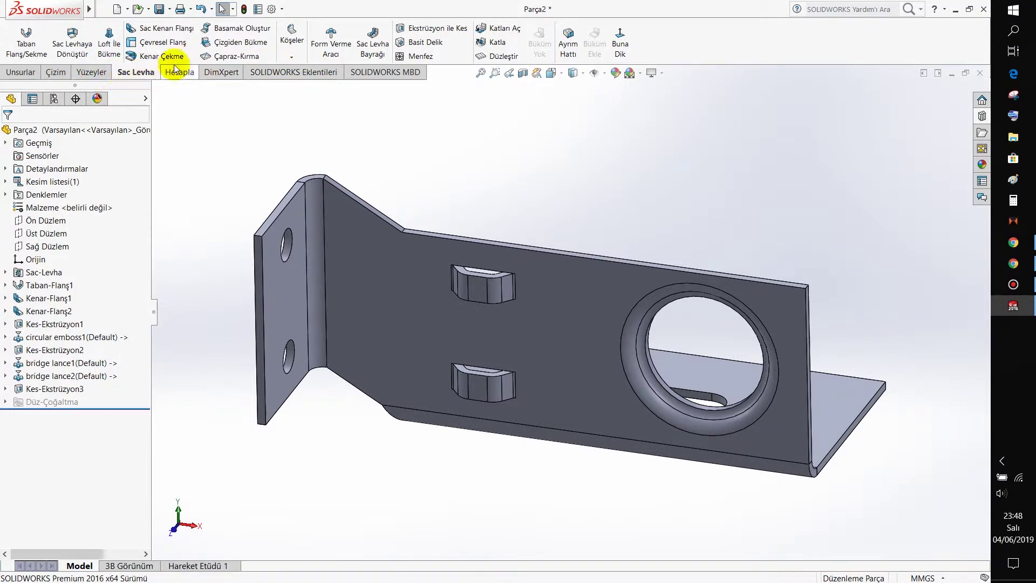
{"action": "left_click", "coordinate": [27, 72]}
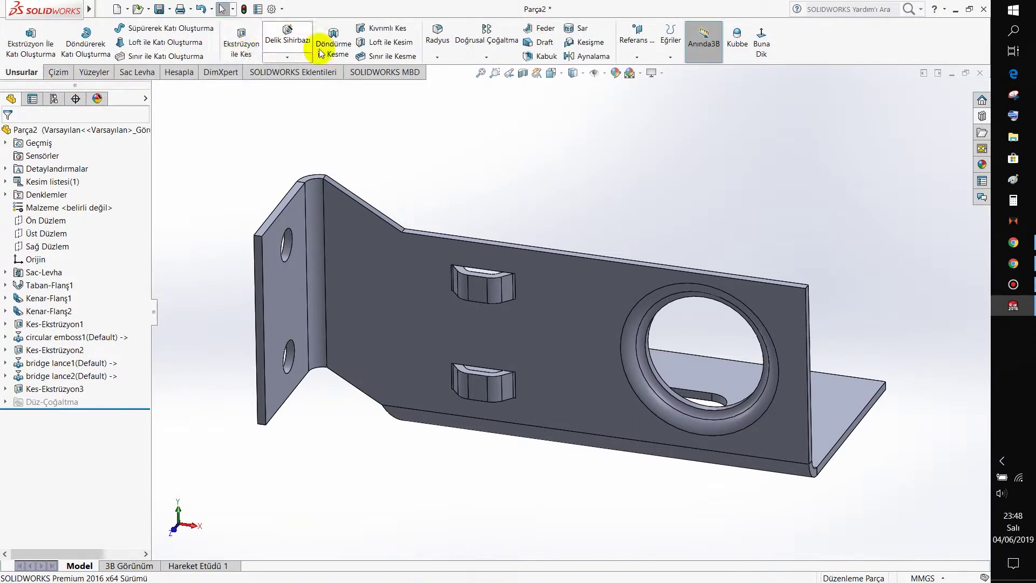
- Fillet the sloped top edge with a 20 mm radius
{"action": "left_click", "coordinate": [438, 35]}
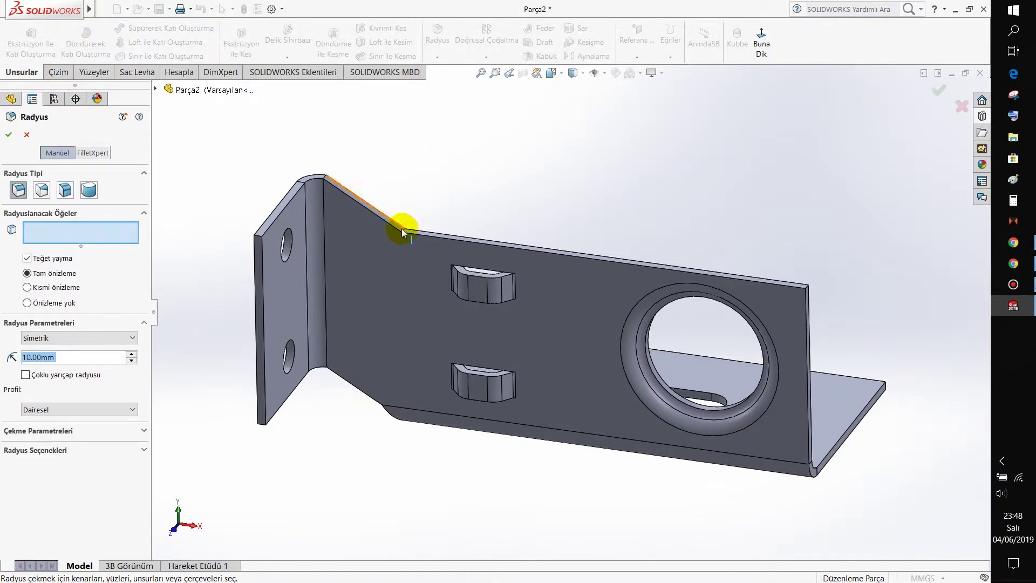
{"action": "scroll", "coordinate": [401, 228], "scroll_direction": "down", "scroll_amount": 2}
{"action": "scroll", "coordinate": [398, 231], "scroll_direction": "down", "scroll_amount": 2}
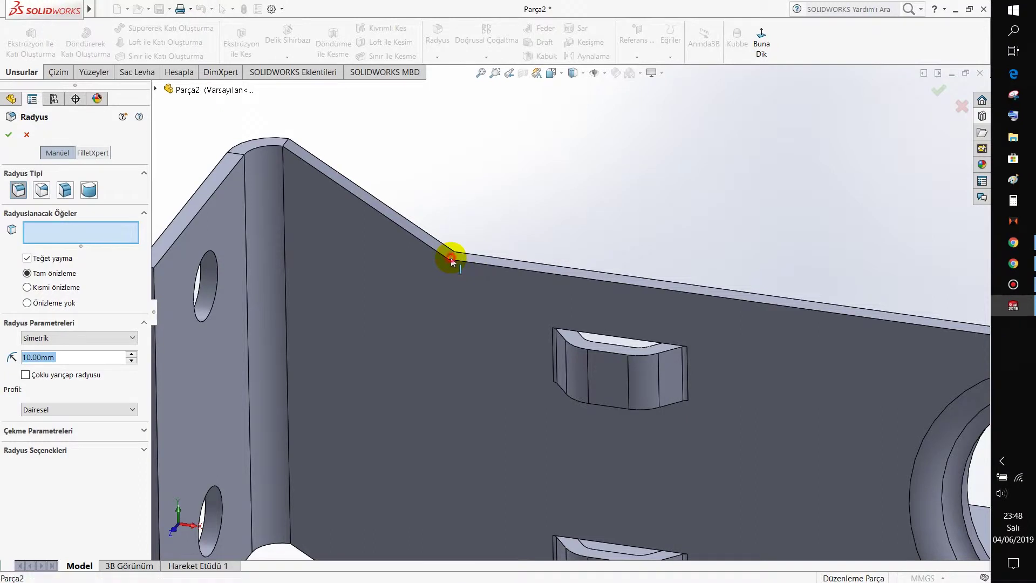
{"action": "left_click", "coordinate": [452, 263]}
{"action": "type", "text": "20"}
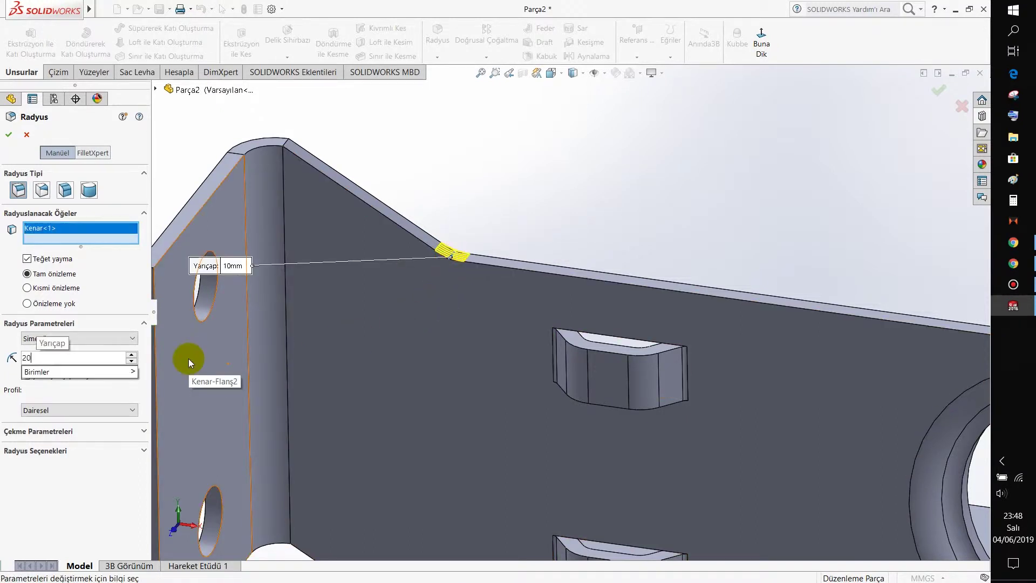
{"action": "key", "text": "Tab"}
{"action": "scroll", "coordinate": [268, 339], "scroll_direction": "up", "scroll_amount": 1}
{"action": "scroll", "coordinate": [384, 329], "scroll_direction": "up", "scroll_amount": 2}
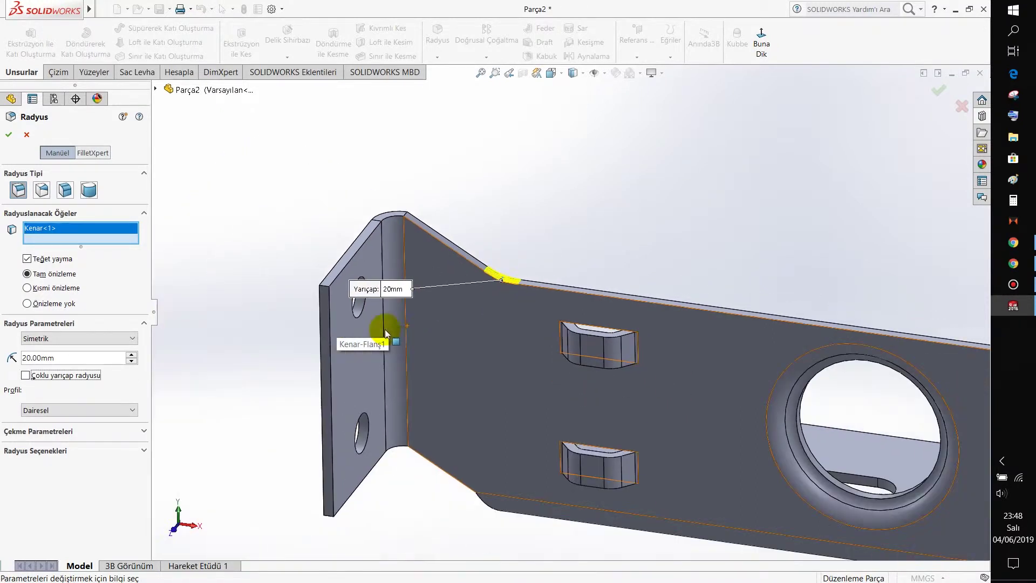
{"action": "mouse_move", "coordinate": [474, 411]}
{"action": "middle_mouse_down"}
{"action": "mouse_move", "coordinate": [518, 270]}
{"action": "mouse_move", "coordinate": [594, 227]}
{"action": "mouse_move", "coordinate": [583, 254]}
{"action": "middle_mouse_up"}
{"action": "key", "text": "ctrl+1"}
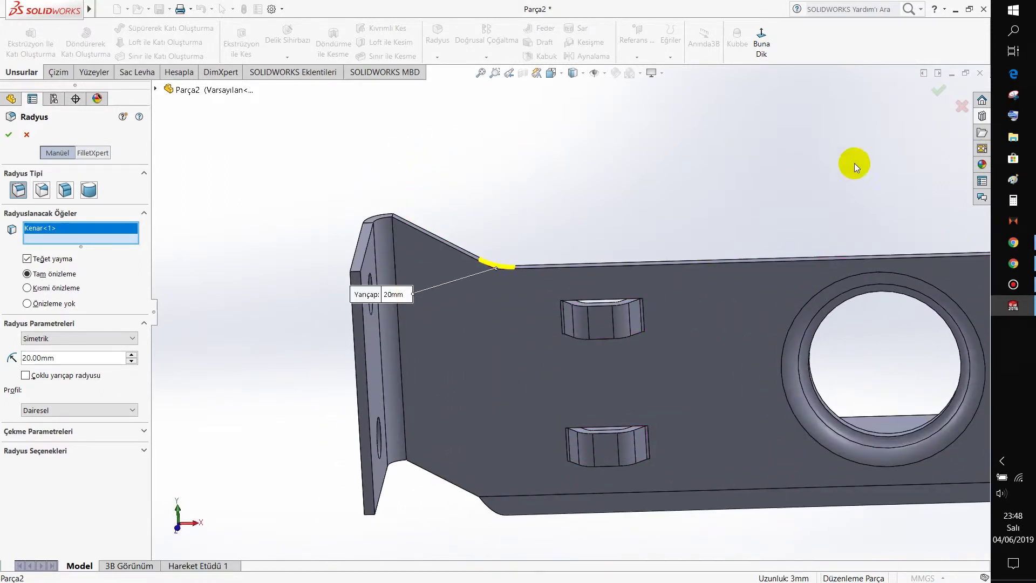
{"action": "key", "text": "Return"}
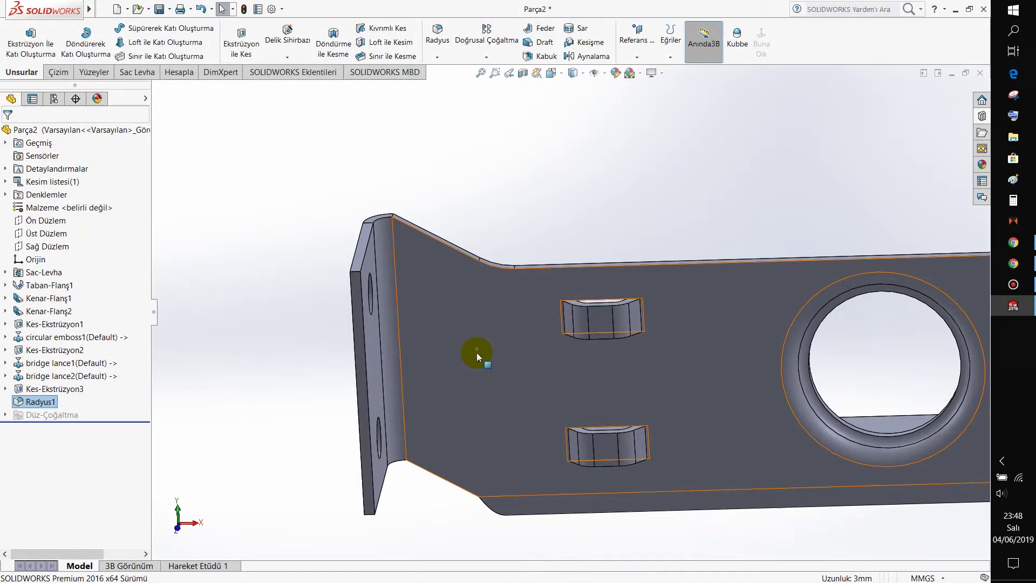
- Round the corner edge with a 5 mm fillet, changed from 10 mm
{"action": "middle_click_drag", "start_coordinate": [477, 352], "coordinate": [520, 284]}
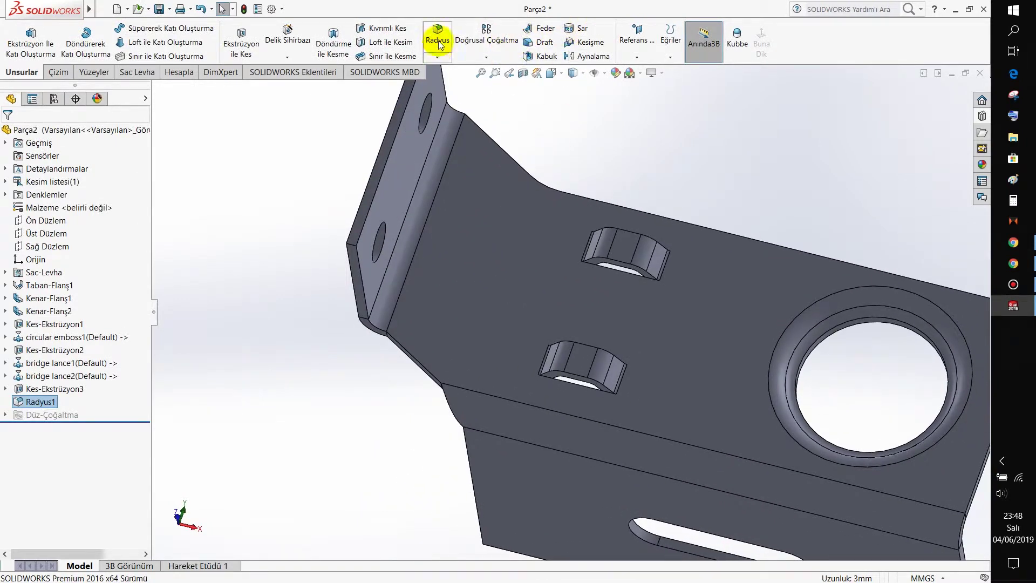
{"action": "left_click", "coordinate": [438, 35]}
{"action": "mouse_move", "coordinate": [535, 340]}
{"action": "middle_mouse_down"}
{"action": "mouse_move", "coordinate": [659, 300]}
{"action": "mouse_move", "coordinate": [557, 367]}
{"action": "middle_mouse_up"}
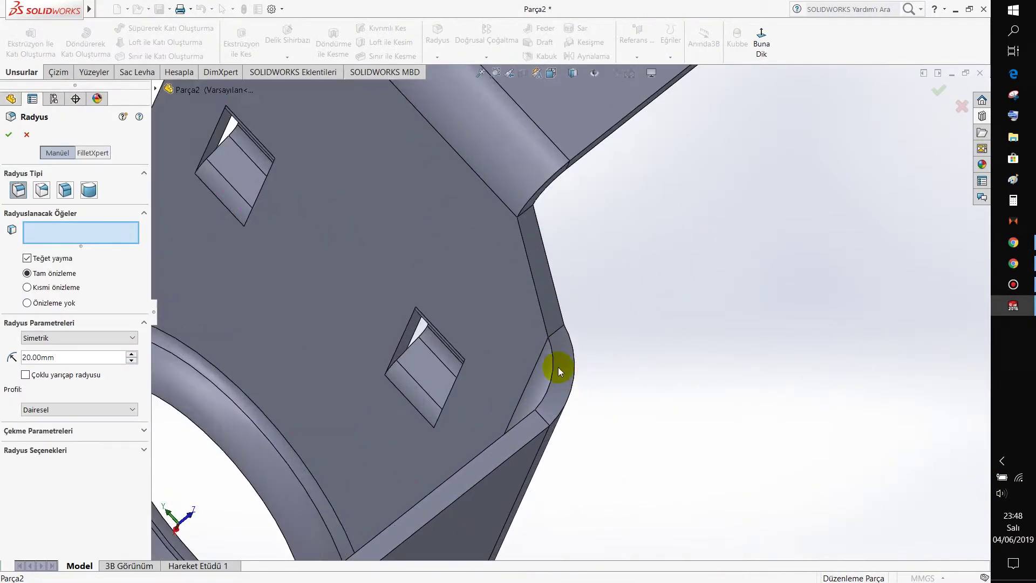
{"action": "left_click", "coordinate": [558, 330]}
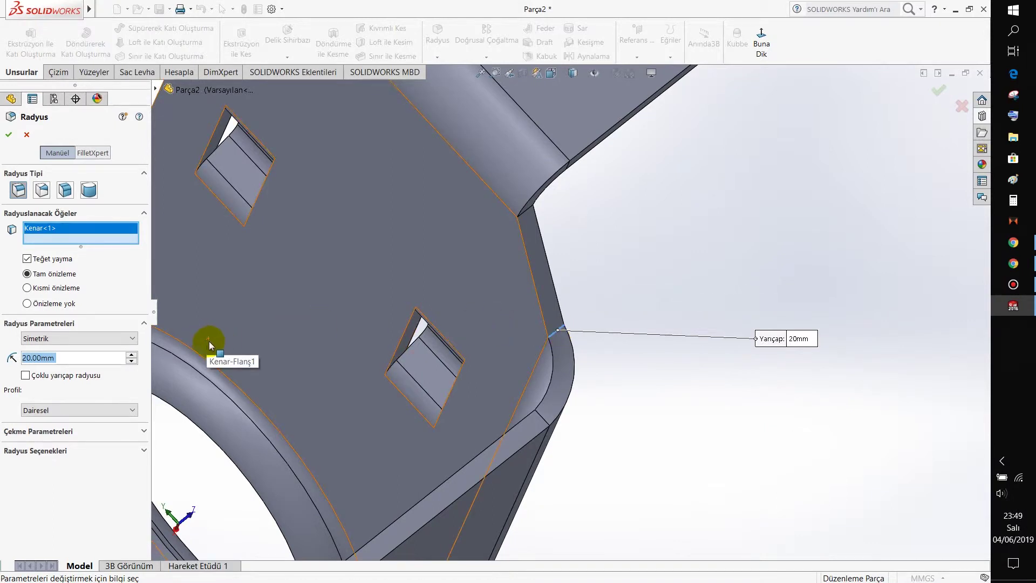
{"action": "type", "text": "10"}
{"action": "key", "text": "Return"}
{"action": "mouse_move", "coordinate": [397, 419]}
{"action": "middle_mouse_down"}
{"action": "mouse_move", "coordinate": [540, 398]}
{"action": "mouse_move", "coordinate": [296, 389]}
{"action": "middle_mouse_up"}
{"action": "left_click", "coordinate": [96, 360]}
{"action": "type", "text": "5"}
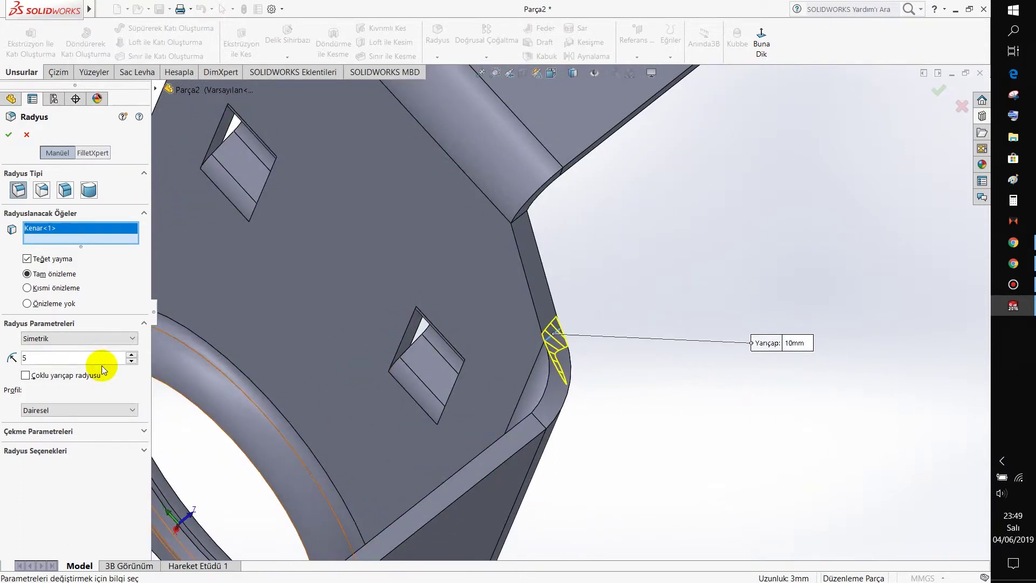
{"action": "left_click", "coordinate": [7, 137]}
{"action": "mouse_move", "coordinate": [613, 308]}
{"action": "middle_mouse_down"}
{"action": "mouse_move", "coordinate": [478, 370]}
{"action": "mouse_move", "coordinate": [441, 421]}
{"action": "mouse_move", "coordinate": [624, 352]}
{"action": "mouse_move", "coordinate": [606, 225]}
{"action": "mouse_move", "coordinate": [543, 212]}
{"action": "middle_mouse_up"}
{"action": "key", "text": "ctrl+1"}
{"action": "scroll", "coordinate": [440, 365], "scroll_direction": "down", "scroll_amount": 3}
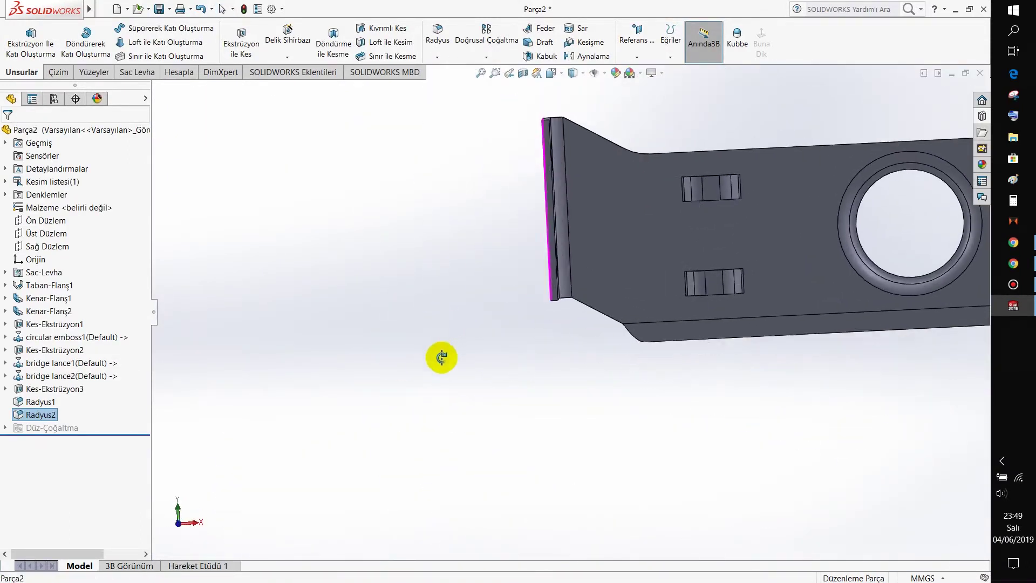
- Fillet the flange's two outer corner edges at 10 mm
{"action": "scroll", "coordinate": [597, 134], "scroll_direction": "down", "scroll_amount": 3}
{"action": "left_click", "coordinate": [446, 47]}
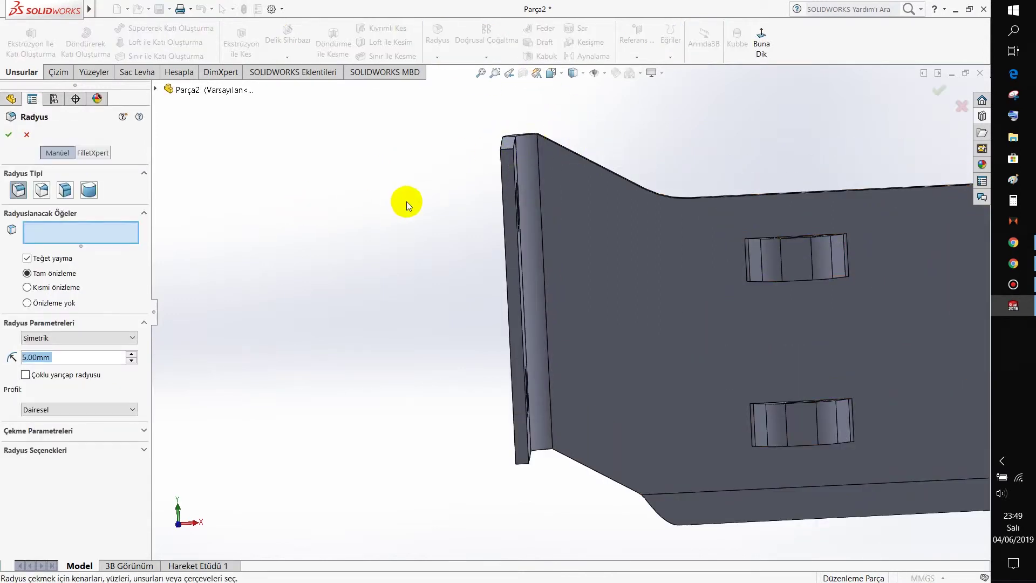
{"action": "left_click", "coordinate": [506, 150]}
{"action": "left_click", "coordinate": [520, 459]}
{"action": "mouse_move", "coordinate": [520, 459]}
{"action": "middle_mouse_down"}
{"action": "mouse_move", "coordinate": [446, 354]}
{"action": "mouse_move", "coordinate": [233, 322]}
{"action": "middle_mouse_up"}
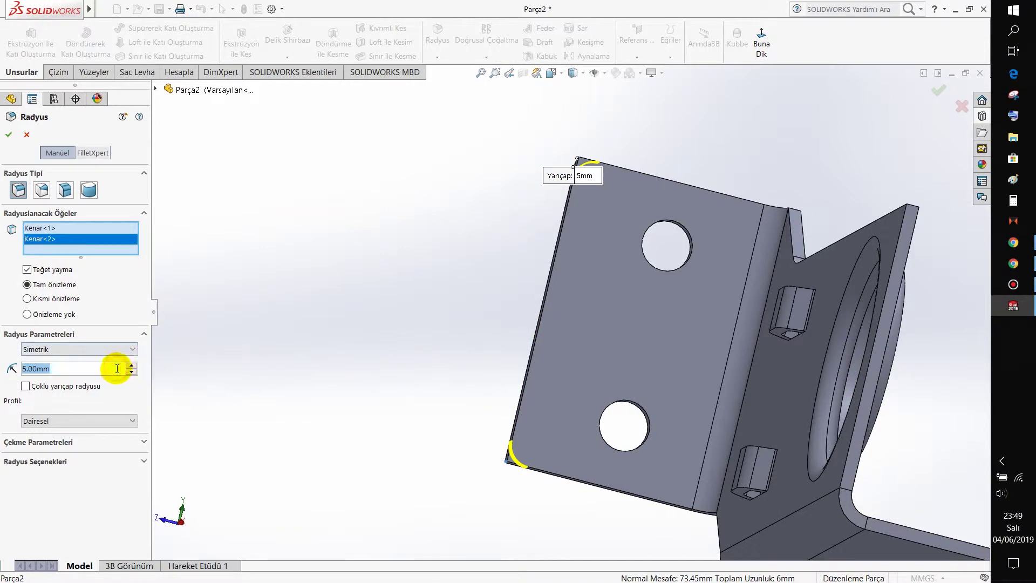
{"action": "type", "text": "10"}
{"action": "key", "text": "Return"}
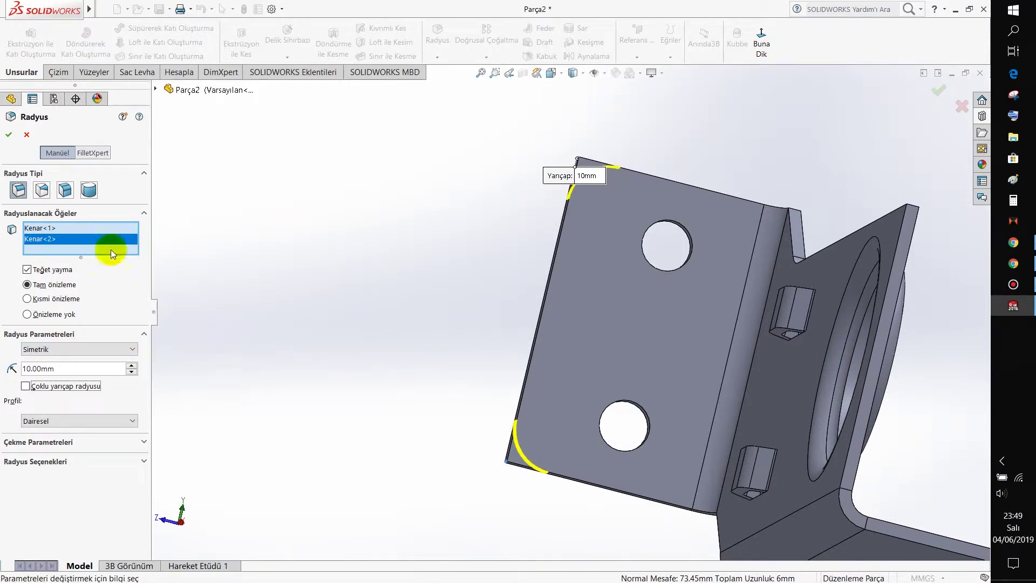
{"action": "left_click", "coordinate": [9, 135]}
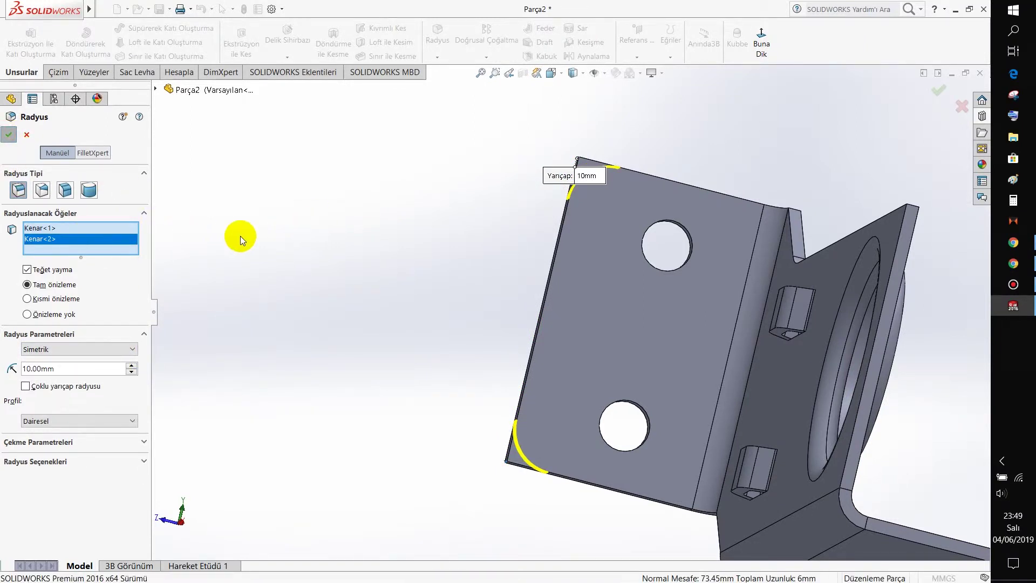
- Round the top flange edge with a 15 mm fillet
{"action": "mouse_move", "coordinate": [465, 225]}
{"action": "middle_mouse_down"}
{"action": "mouse_move", "coordinate": [636, 285]}
{"action": "mouse_move", "coordinate": [663, 340]}
{"action": "mouse_move", "coordinate": [682, 261]}
{"action": "mouse_move", "coordinate": [617, 179]}
{"action": "mouse_move", "coordinate": [606, 238]}
{"action": "mouse_move", "coordinate": [289, 145]}
{"action": "middle_mouse_up"}
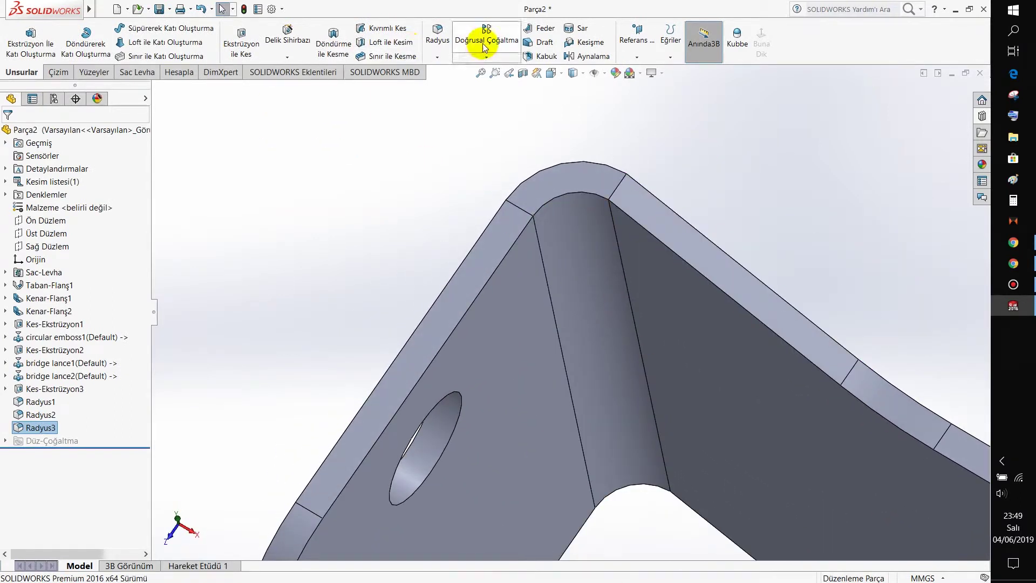
{"action": "left_click", "coordinate": [617, 186]}
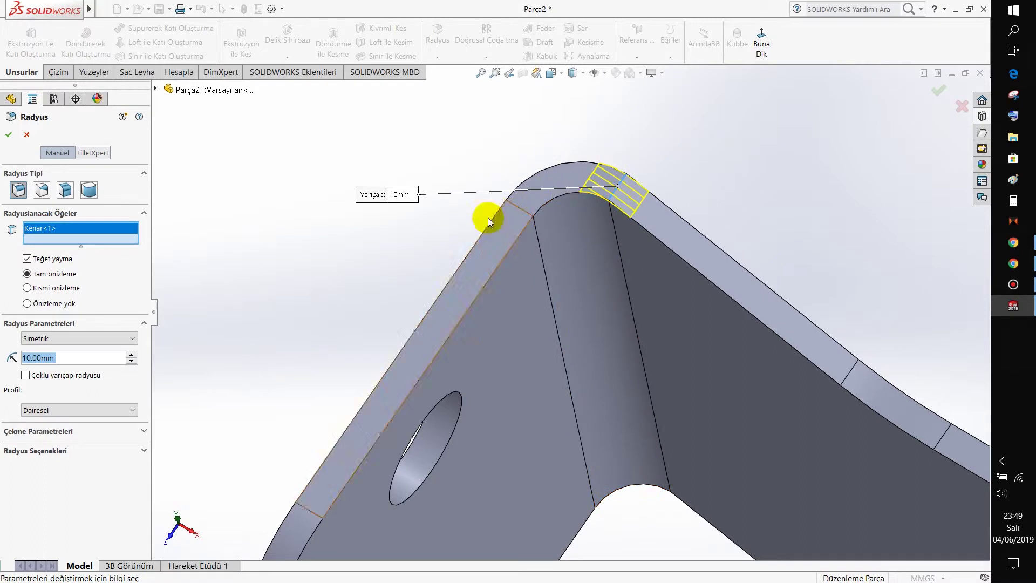
{"action": "type", "text": "5"}
{"action": "key", "text": "Return"}
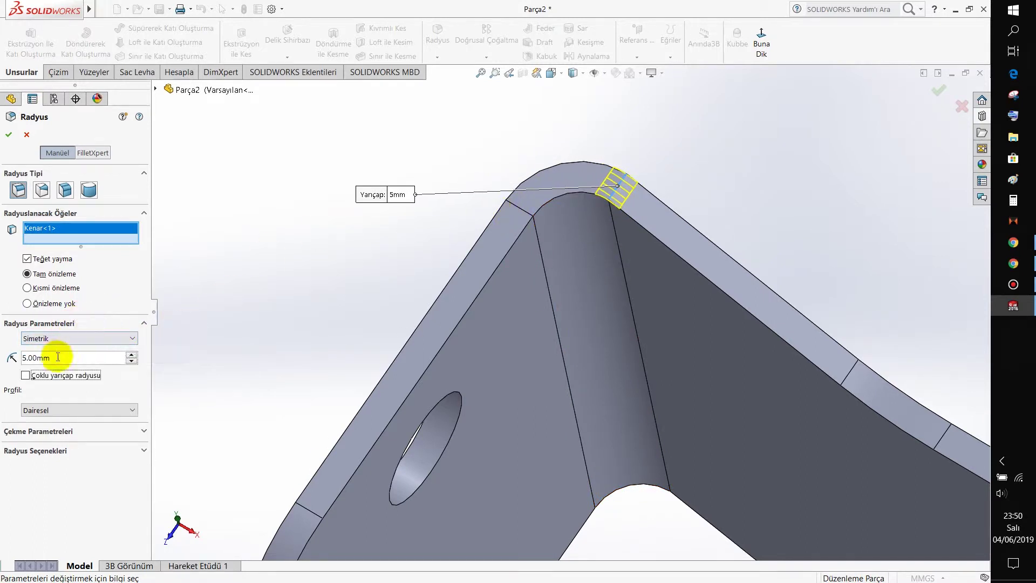
{"action": "type", "text": "15"}
{"action": "key", "text": "Return"}
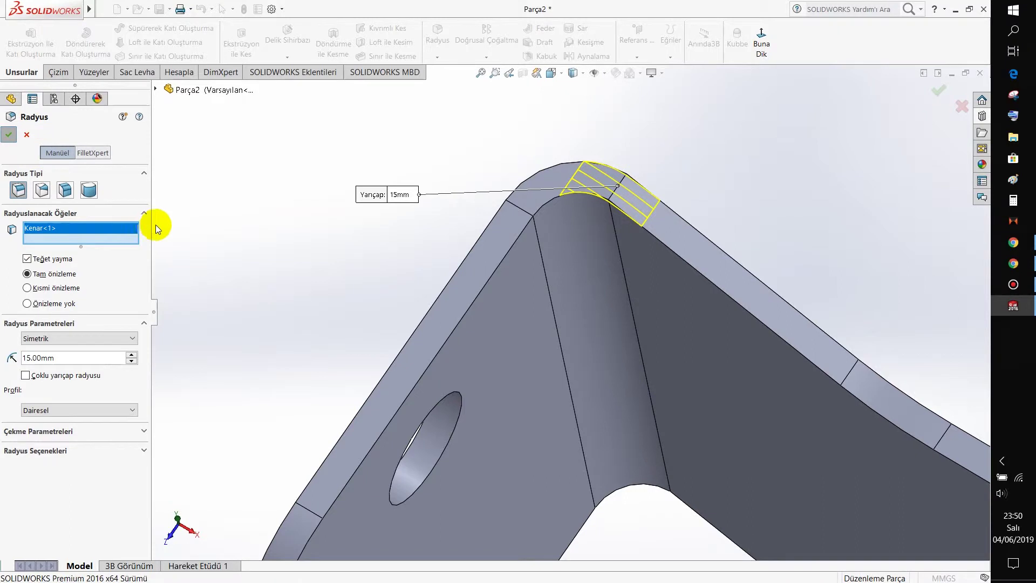
{"action": "key", "text": "Return"}
{"action": "mouse_move", "coordinate": [283, 246]}
{"action": "middle_mouse_down"}
{"action": "mouse_move", "coordinate": [422, 324]}
{"action": "mouse_move", "coordinate": [441, 223]}
{"action": "mouse_move", "coordinate": [539, 354]}
{"action": "mouse_move", "coordinate": [544, 284]}
{"action": "middle_mouse_up"}
- Fillet the corner edge beside the circular emboss with a 10 mm radius
{"action": "scroll", "coordinate": [819, 384], "scroll_direction": "down", "scroll_amount": 3}
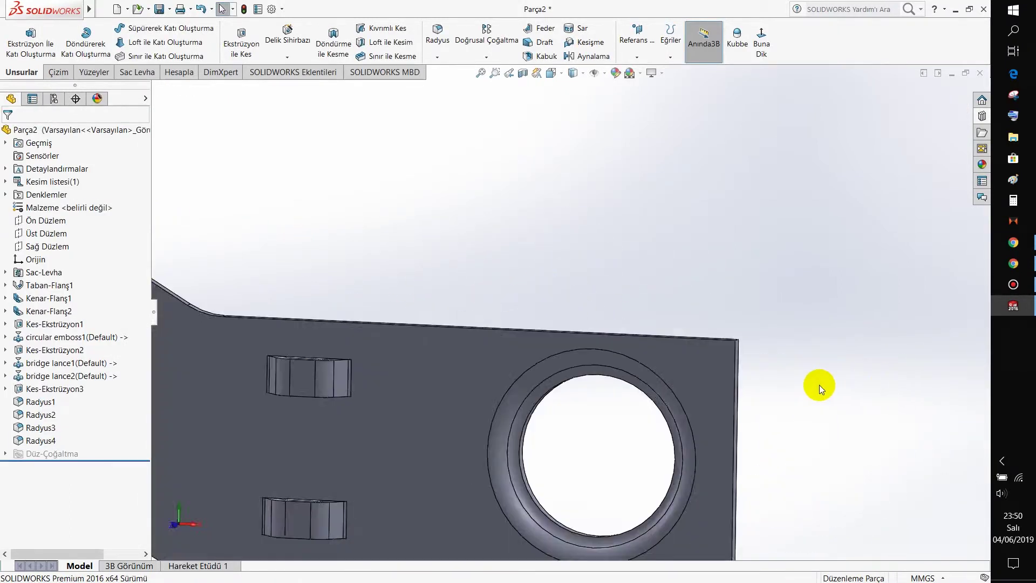
{"action": "scroll", "coordinate": [817, 384], "scroll_direction": "up", "scroll_amount": 2}
{"action": "middle_click_drag", "start_coordinate": [649, 384], "coordinate": [594, 428]}
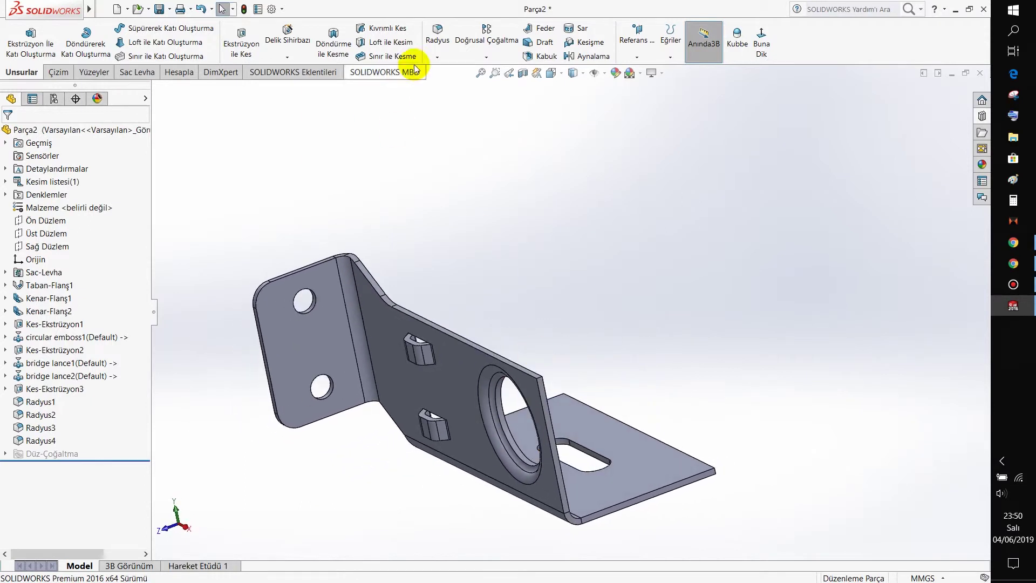
{"action": "scroll", "coordinate": [541, 368], "scroll_direction": "down", "scroll_amount": 3}
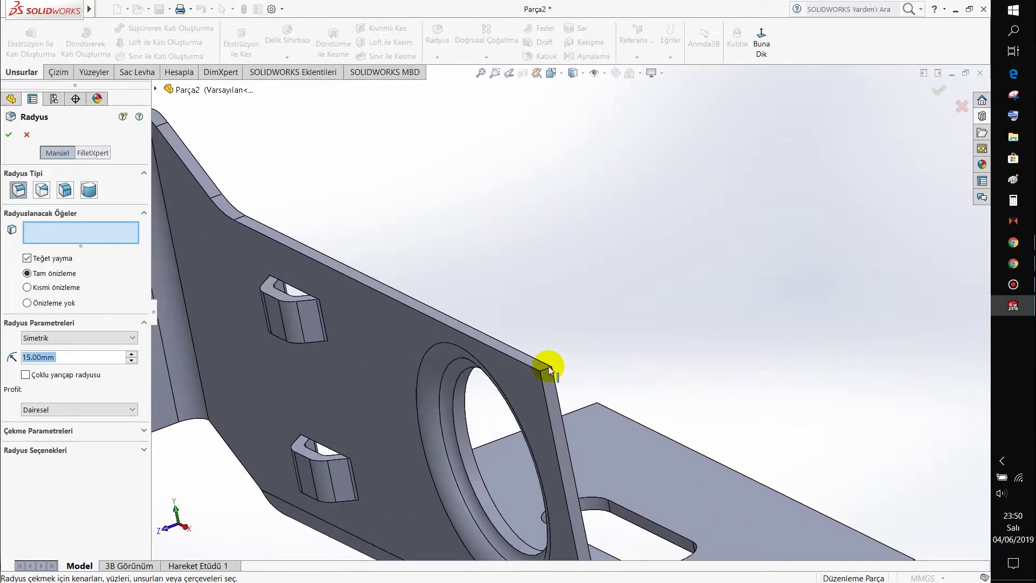
{"action": "left_click", "coordinate": [548, 366]}
{"action": "scroll", "coordinate": [548, 373], "scroll_direction": "up", "scroll_amount": 3}
{"action": "middle_click_drag", "start_coordinate": [572, 356], "coordinate": [603, 342]}
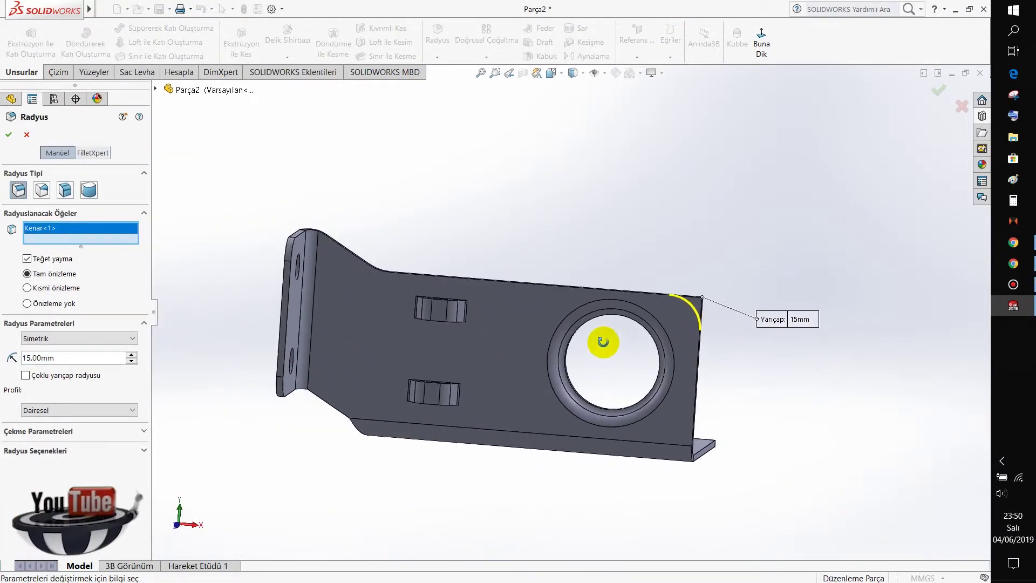
{"action": "double_click", "coordinate": [64, 358]}
{"action": "type", "text": "10"}
{"action": "key", "text": "Return"}
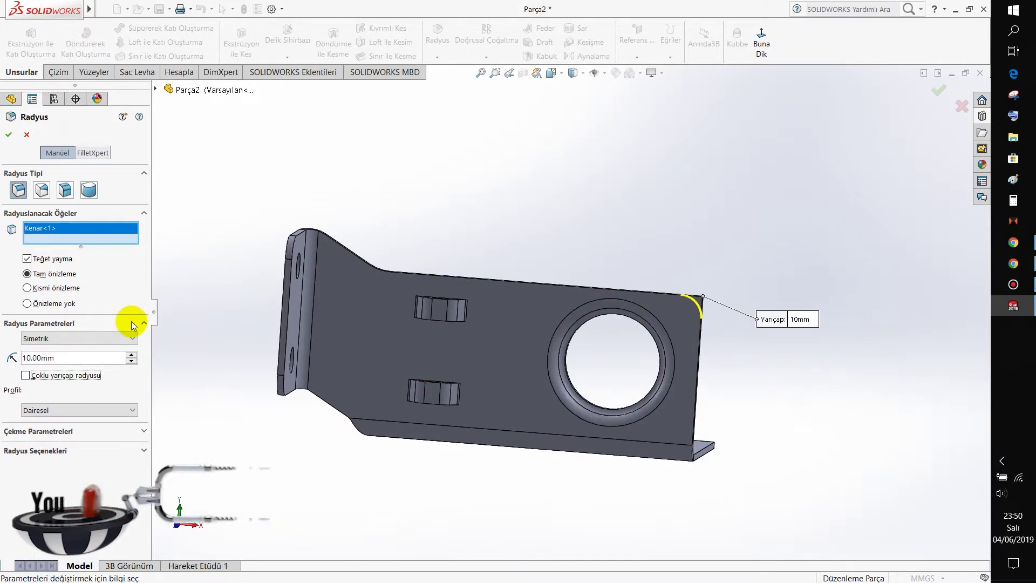
{"action": "left_click", "coordinate": [9, 134]}
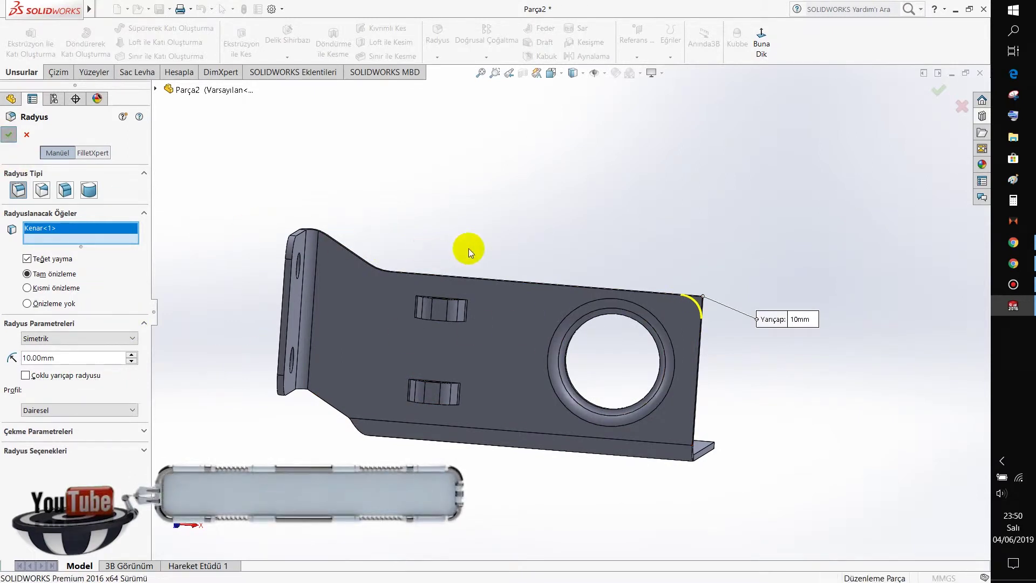
{"action": "middle_click_drag", "start_coordinate": [555, 269], "coordinate": [487, 319]}
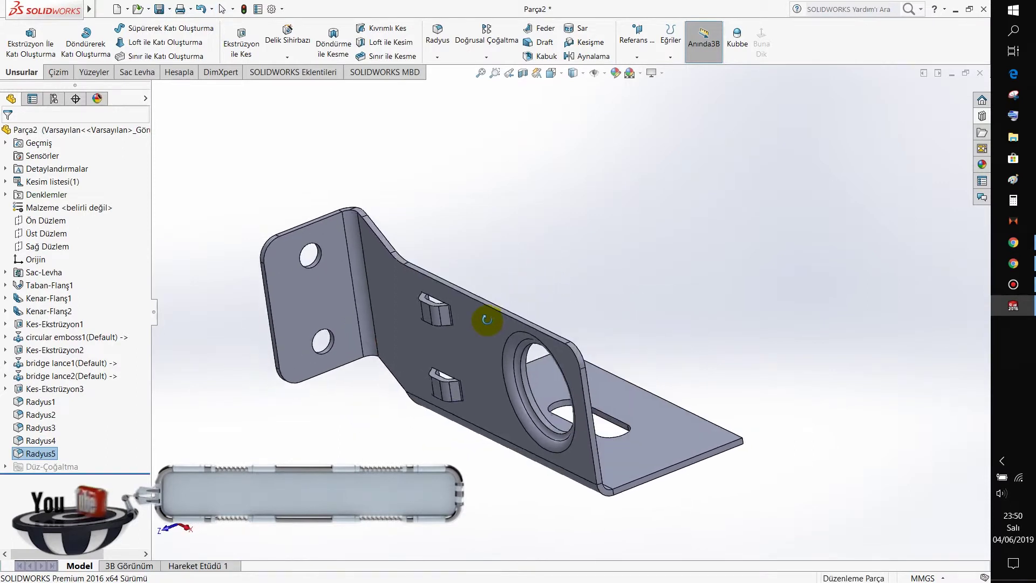
{"action": "left_click", "coordinate": [136, 72]}
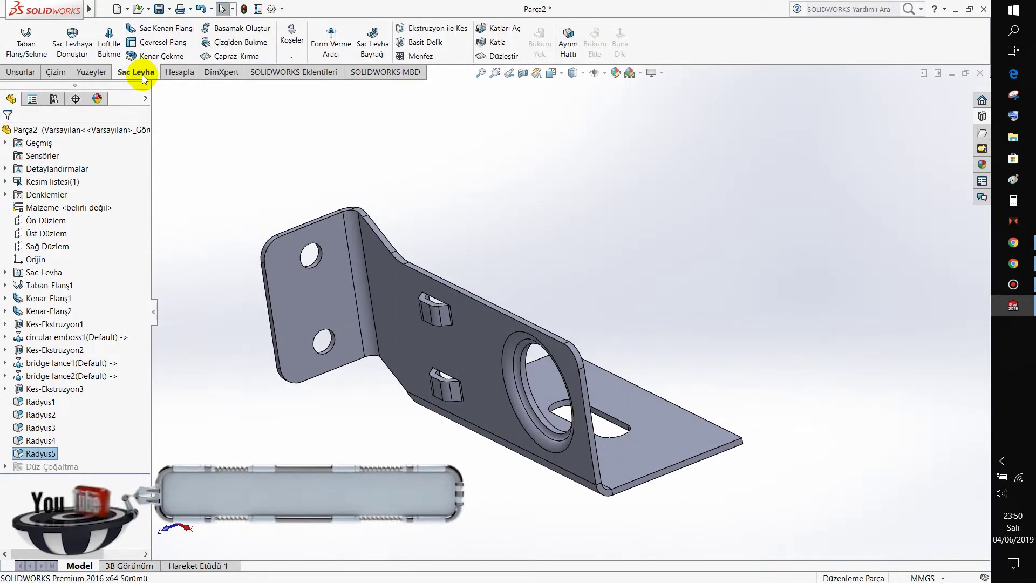
{"action": "left_click", "coordinate": [24, 72]}
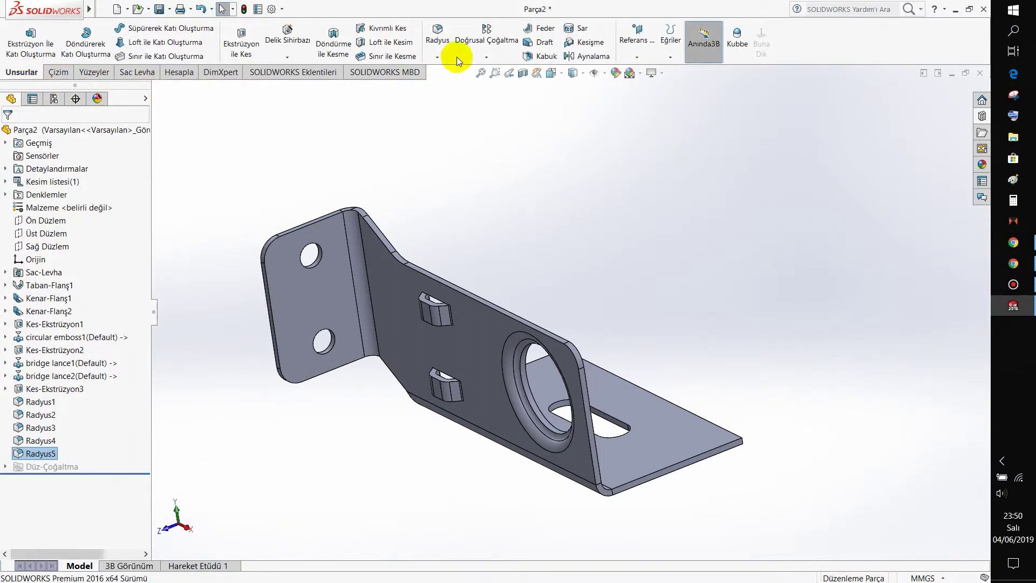
- Start a mirror about Ön Düzlem and clear the preloaded feature list
{"action": "left_click", "coordinate": [487, 57]}
{"action": "left_click", "coordinate": [482, 100]}
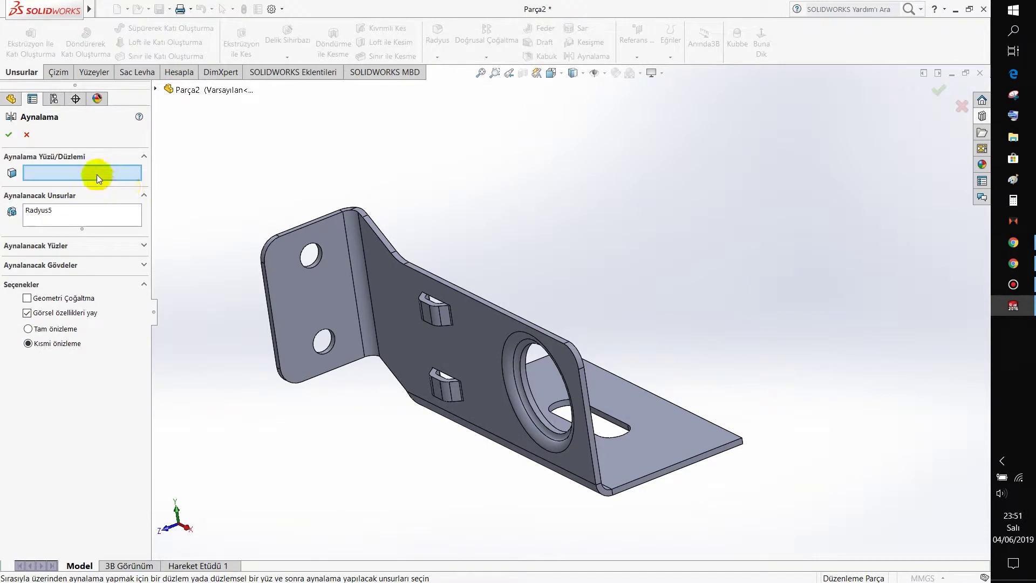
{"action": "left_click", "coordinate": [155, 89]}
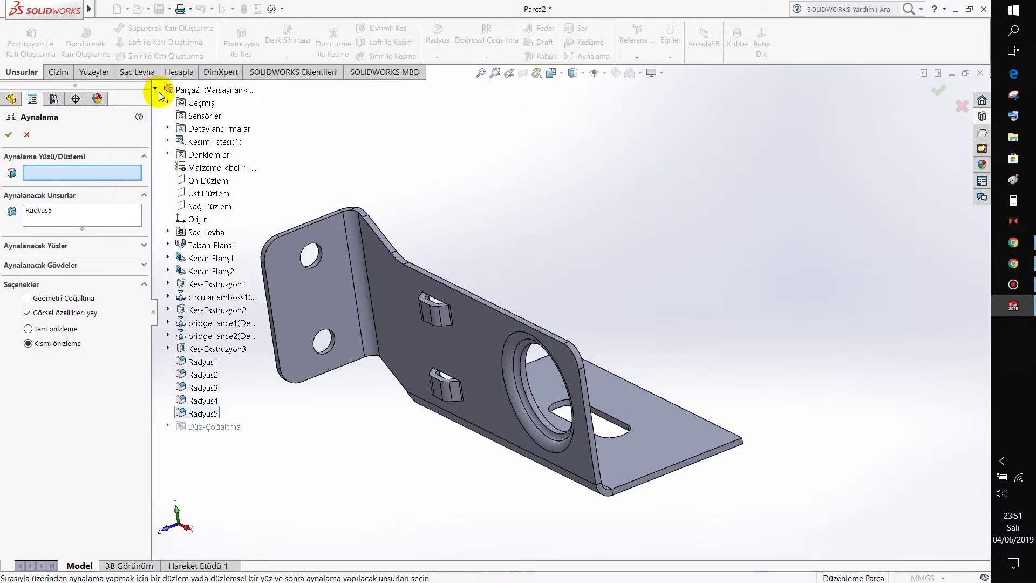
{"action": "left_click", "coordinate": [206, 182]}
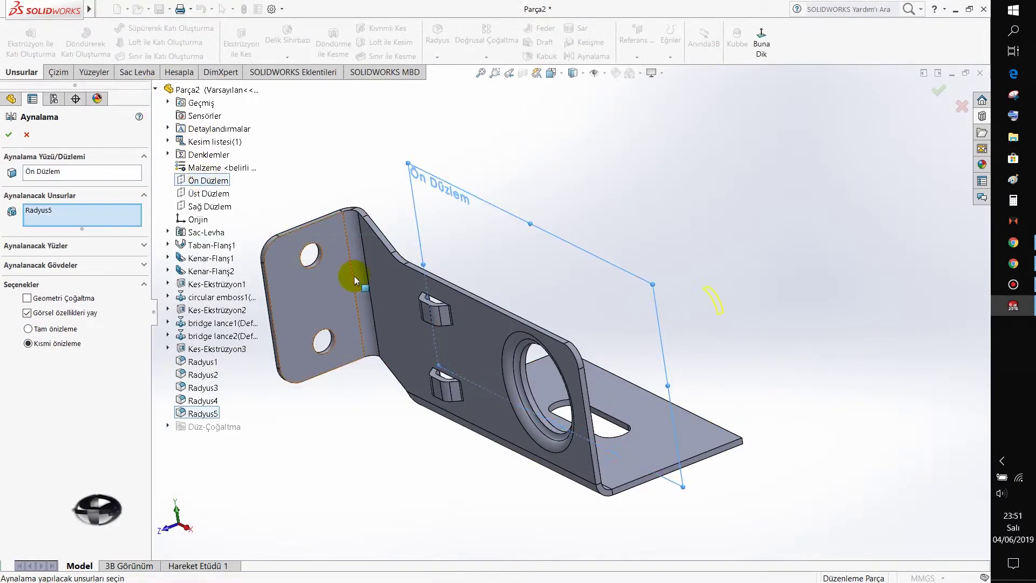
{"action": "right_click", "coordinate": [88, 221]}
{"action": "left_click", "coordinate": [100, 225]}
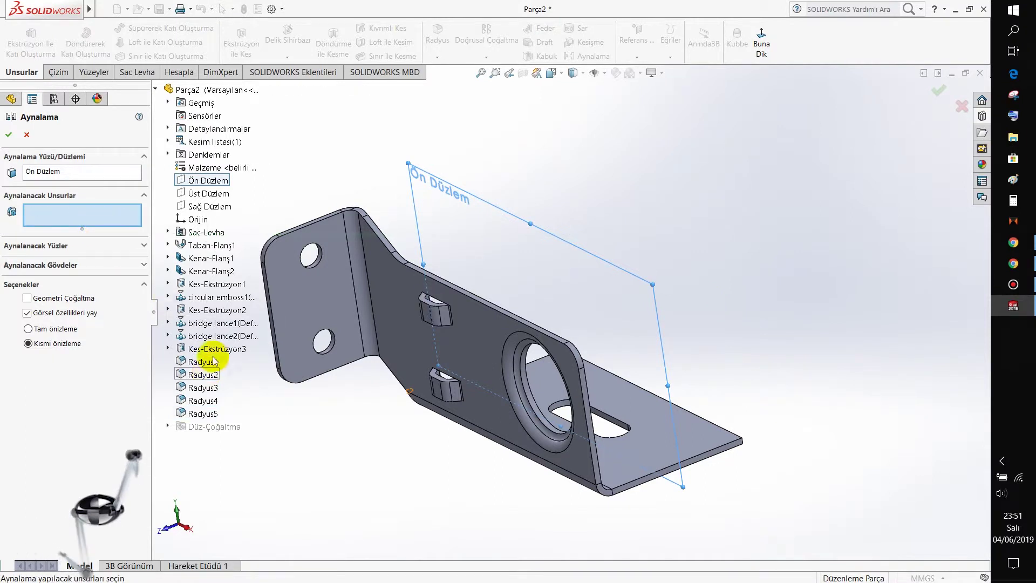
- Add fillets Radyus1 through Radyus5 to the features to mirror
{"action": "left_click", "coordinate": [209, 415]}
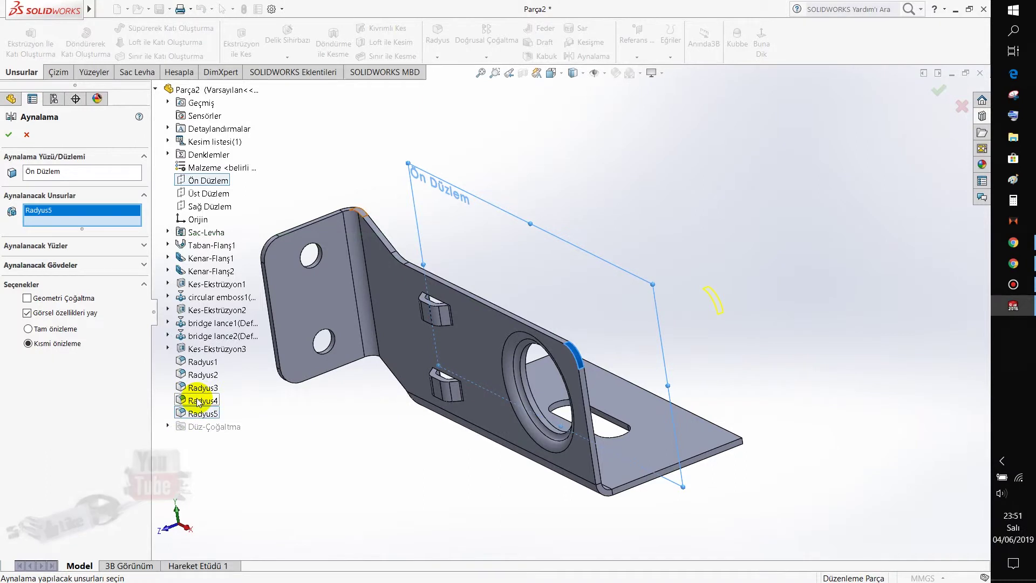
{"action": "left_click", "coordinate": [199, 402]}
{"action": "left_click", "coordinate": [194, 388]}
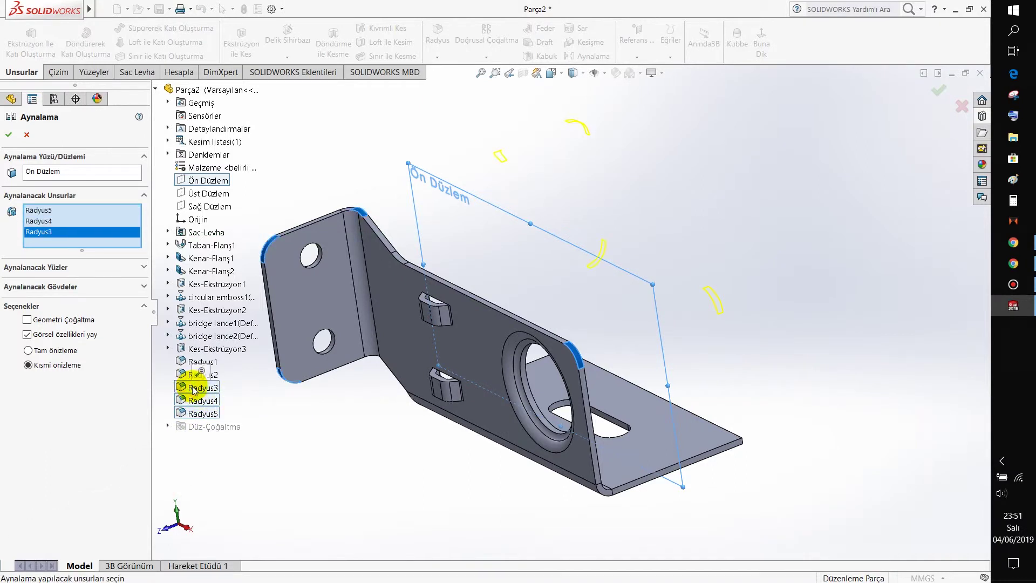
{"action": "left_click", "coordinate": [186, 375]}
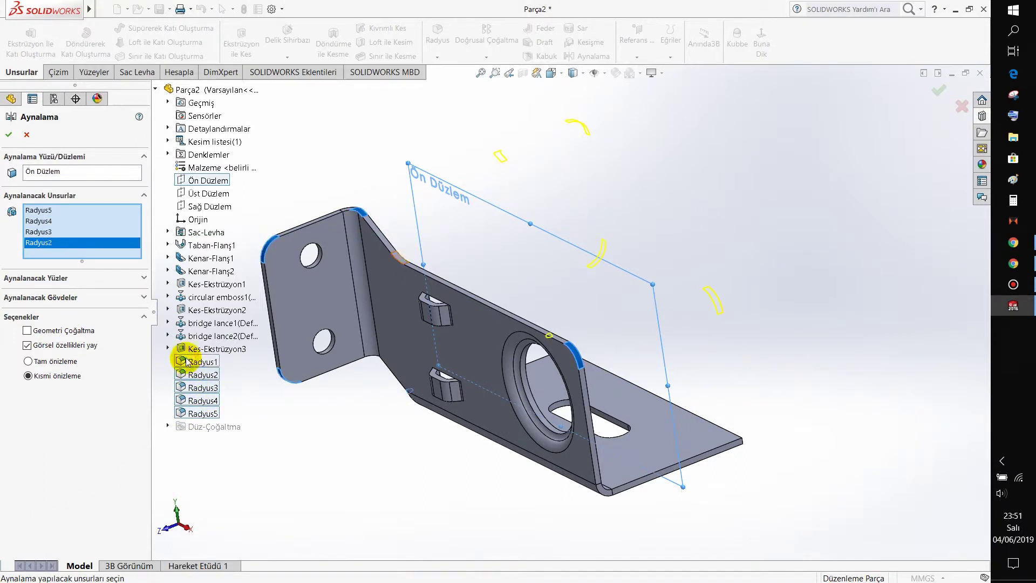
{"action": "left_click", "coordinate": [187, 362]}
{"action": "left_click", "coordinate": [182, 350]}
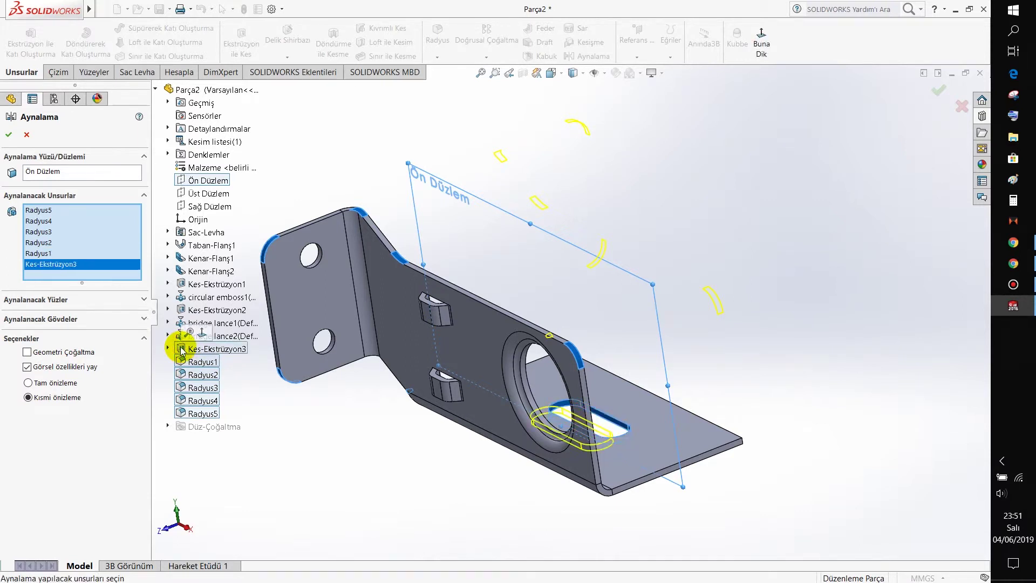
{"action": "right_click", "coordinate": [52, 264]}
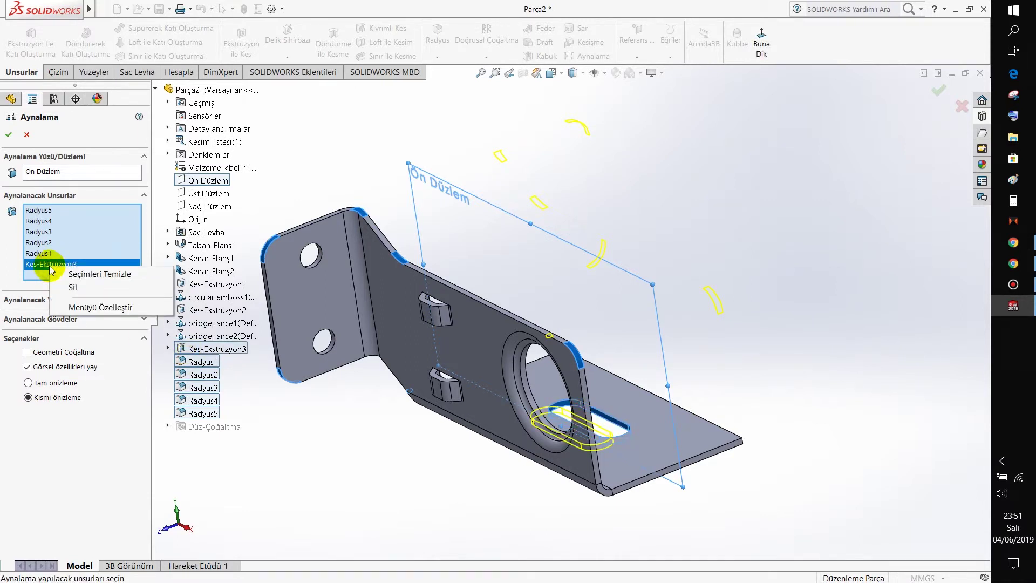
{"action": "left_click", "coordinate": [70, 299]}
- Add the lances, cuts, circular emboss1 and both edge flanges, dismissing the sheet-metal warning
{"action": "left_click", "coordinate": [189, 336]}
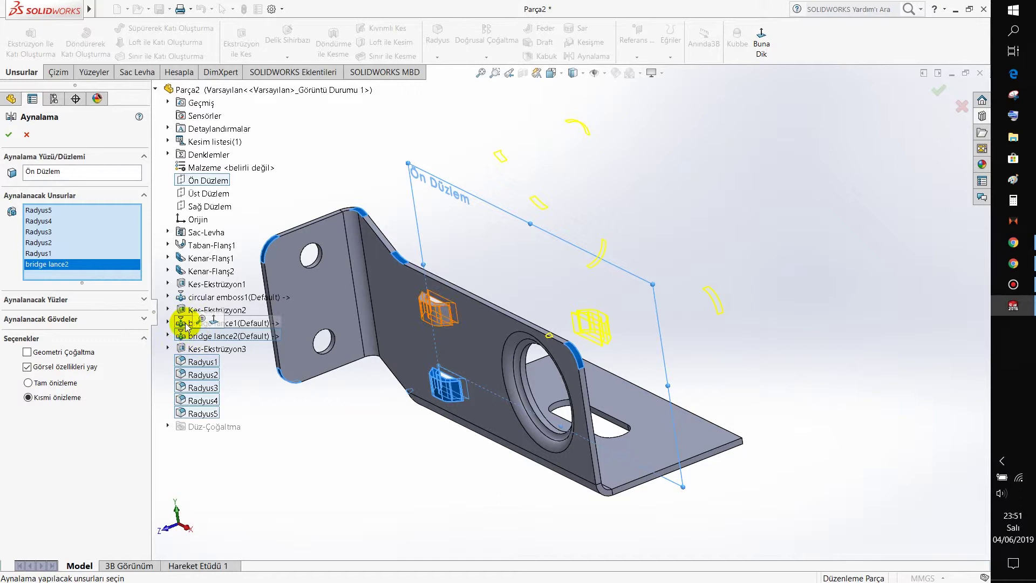
{"action": "left_click", "coordinate": [185, 324]}
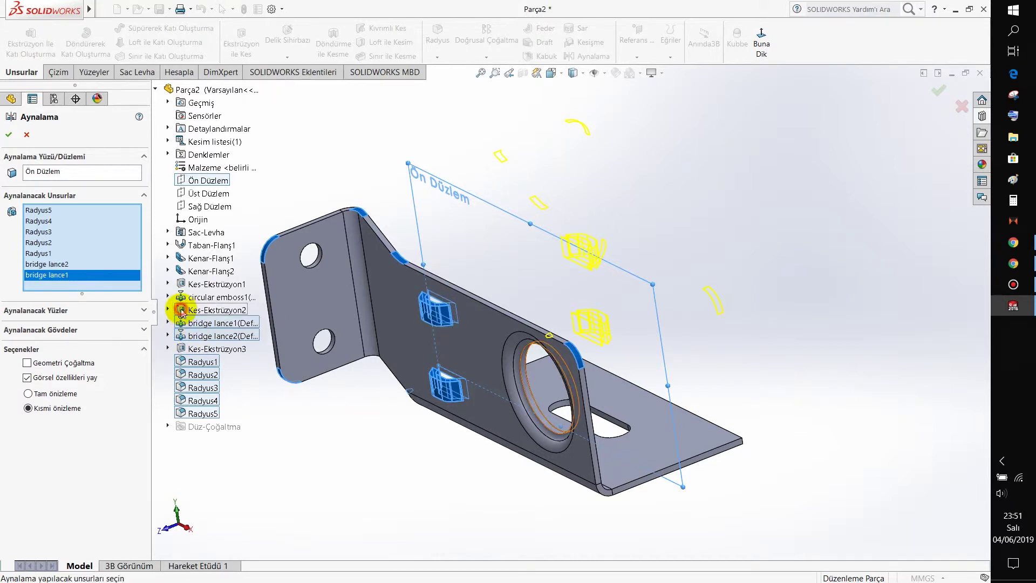
{"action": "left_click", "coordinate": [182, 311]}
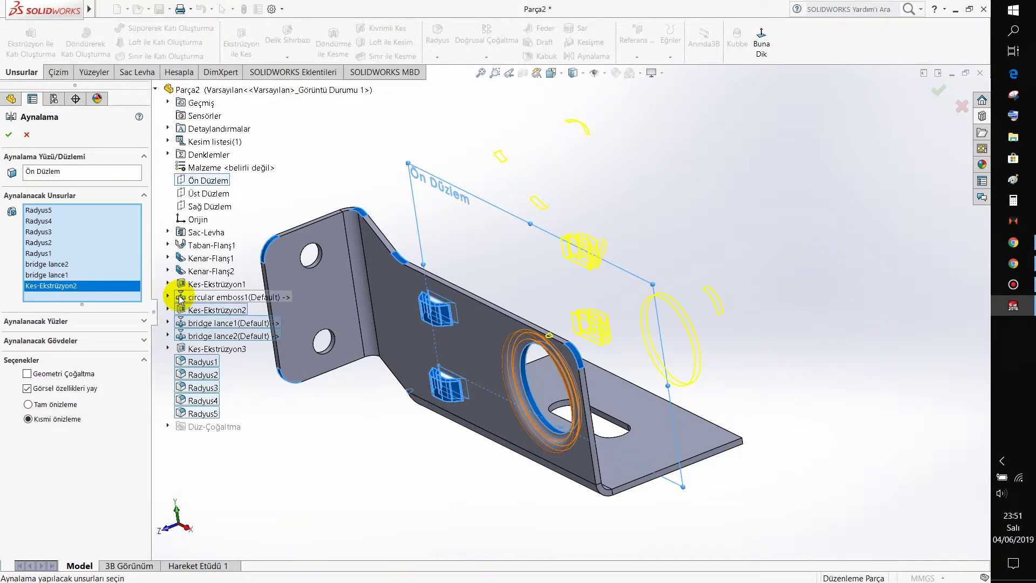
{"action": "left_click", "coordinate": [181, 298]}
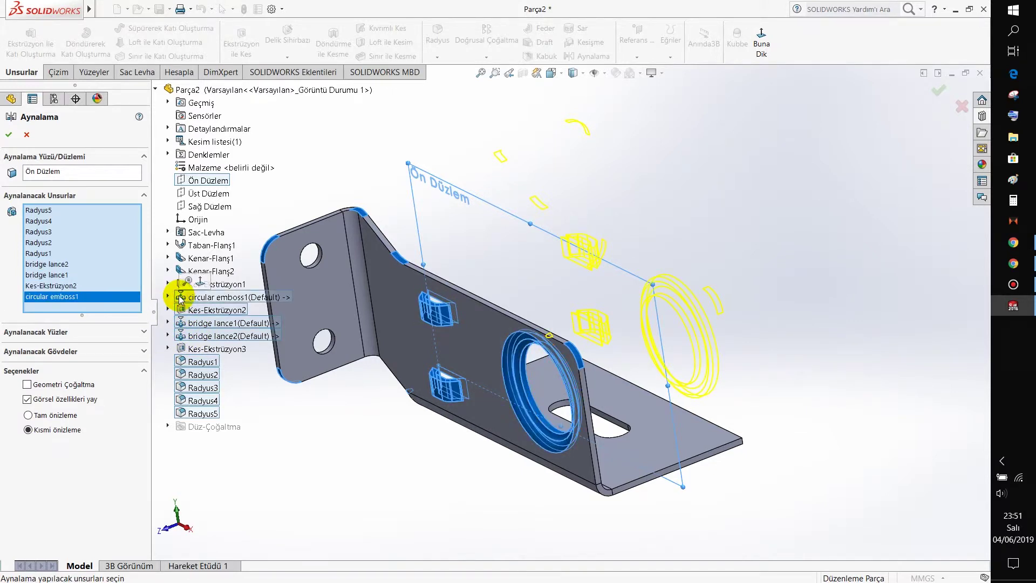
{"action": "left_click", "coordinate": [228, 286]}
{"action": "left_click", "coordinate": [201, 272]}
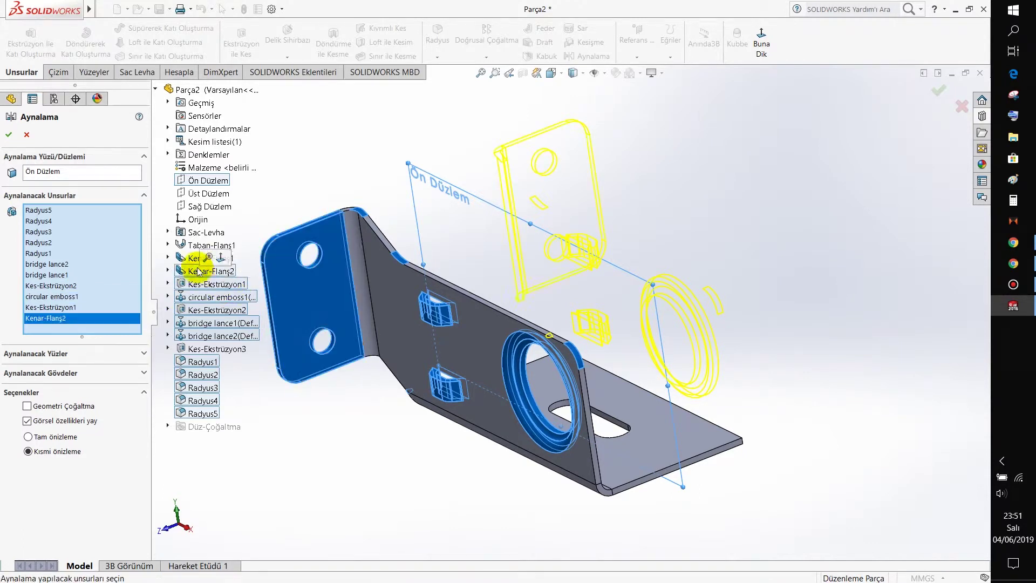
{"action": "left_click", "coordinate": [193, 260]}
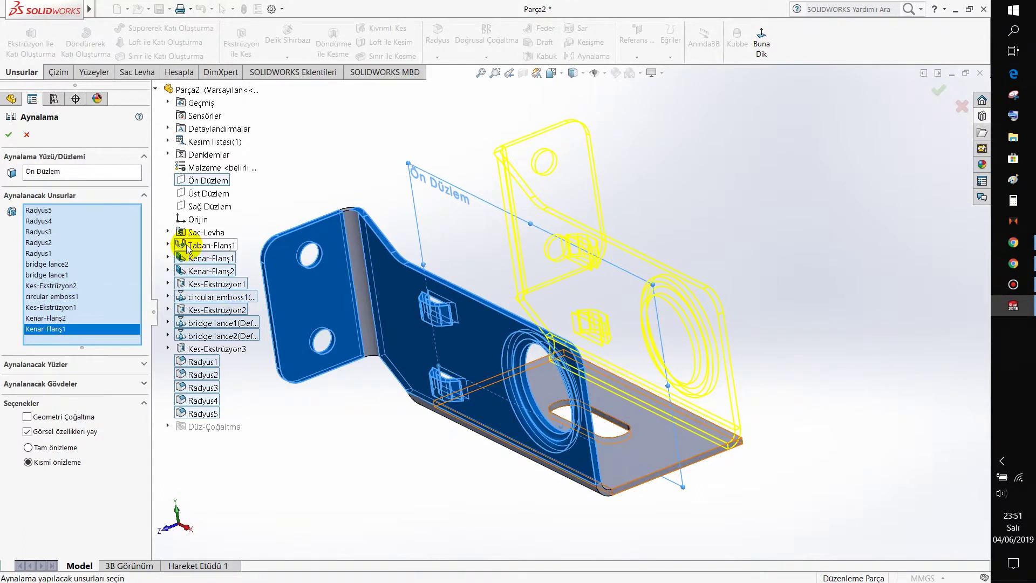
{"action": "left_click", "coordinate": [188, 247]}
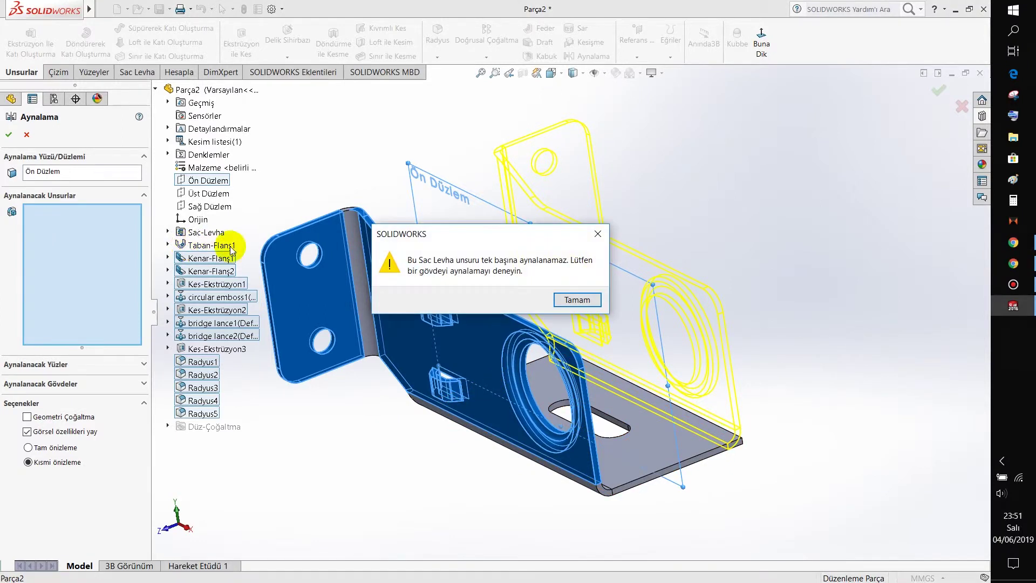
{"action": "left_click", "coordinate": [576, 297]}
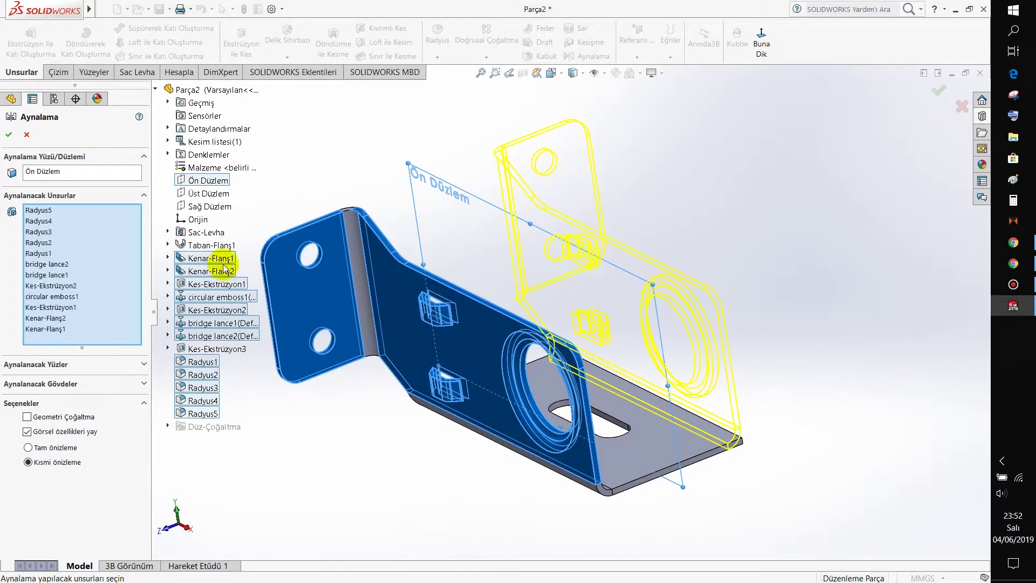
- Mirror only Kenar-Flanş1 across Ön Düzlem, creating Aynalama3
{"action": "mouse_move", "coordinate": [470, 355]}
{"action": "middle_mouse_down"}
{"action": "mouse_move", "coordinate": [501, 359]}
{"action": "mouse_move", "coordinate": [545, 335]}
{"action": "middle_mouse_up"}
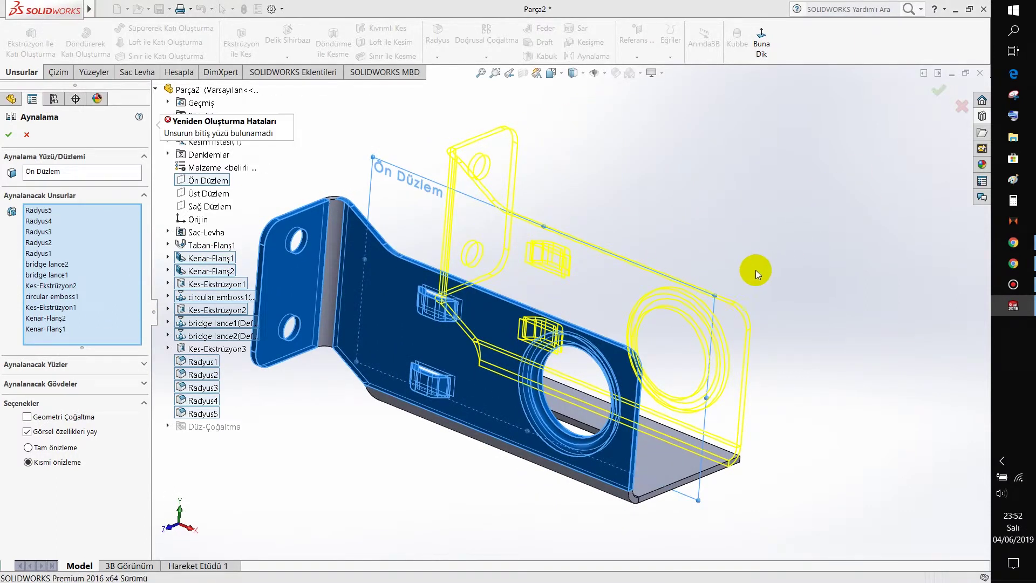
{"action": "middle_click_drag", "start_coordinate": [714, 288], "coordinate": [541, 381]}
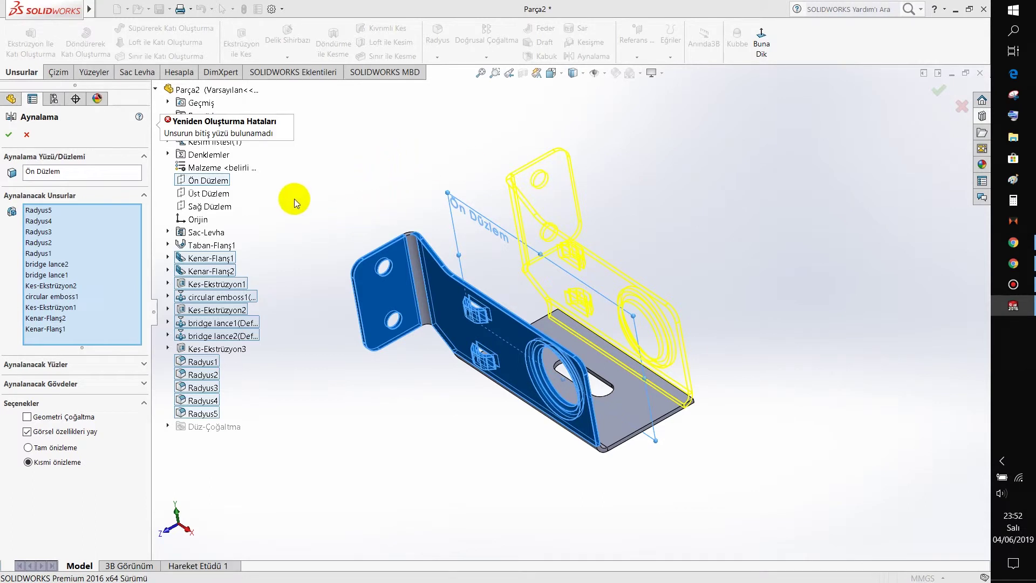
{"action": "left_click", "coordinate": [78, 320]}
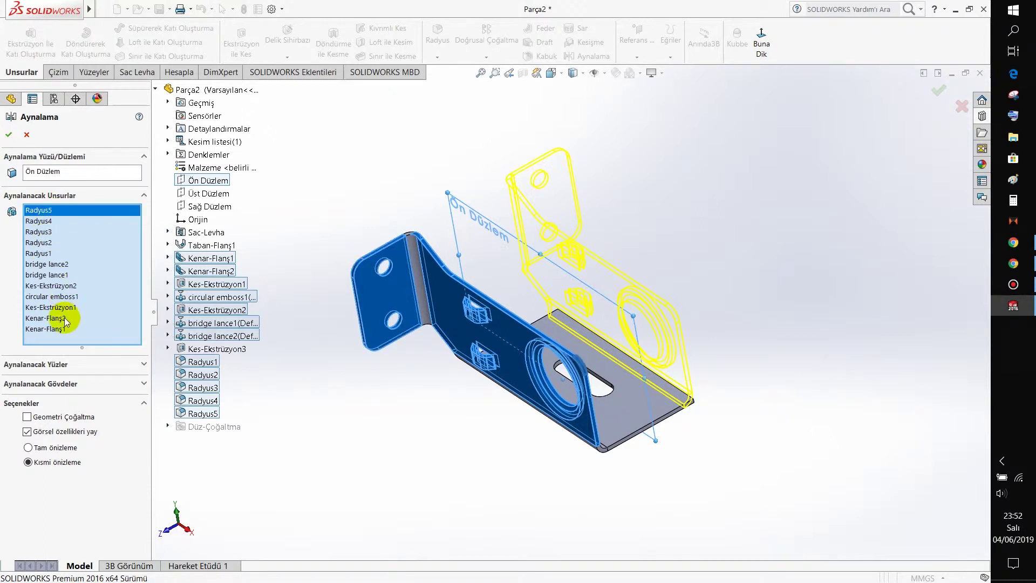
{"action": "right_click", "coordinate": [87, 209]}
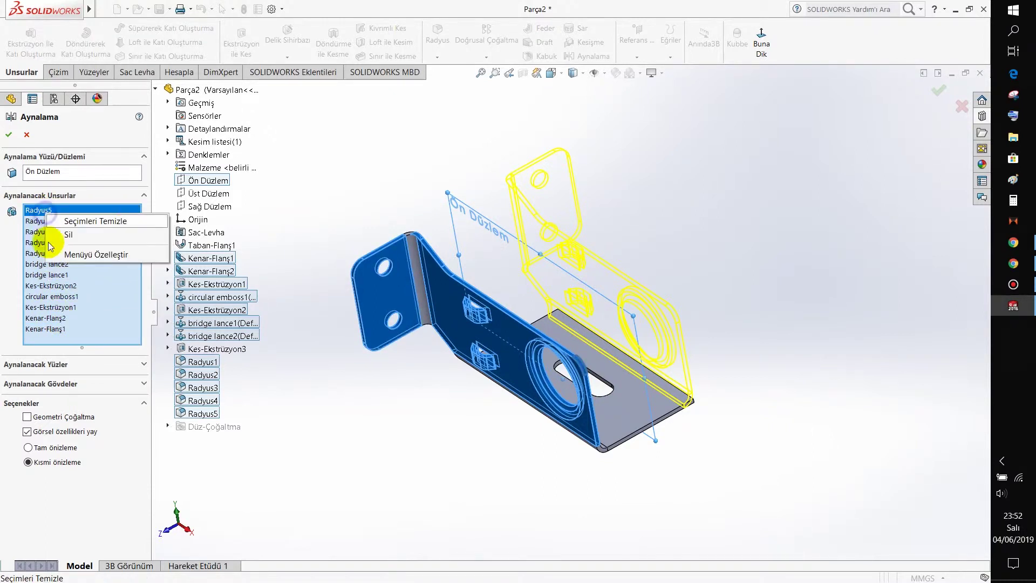
{"action": "left_click", "coordinate": [132, 213]}
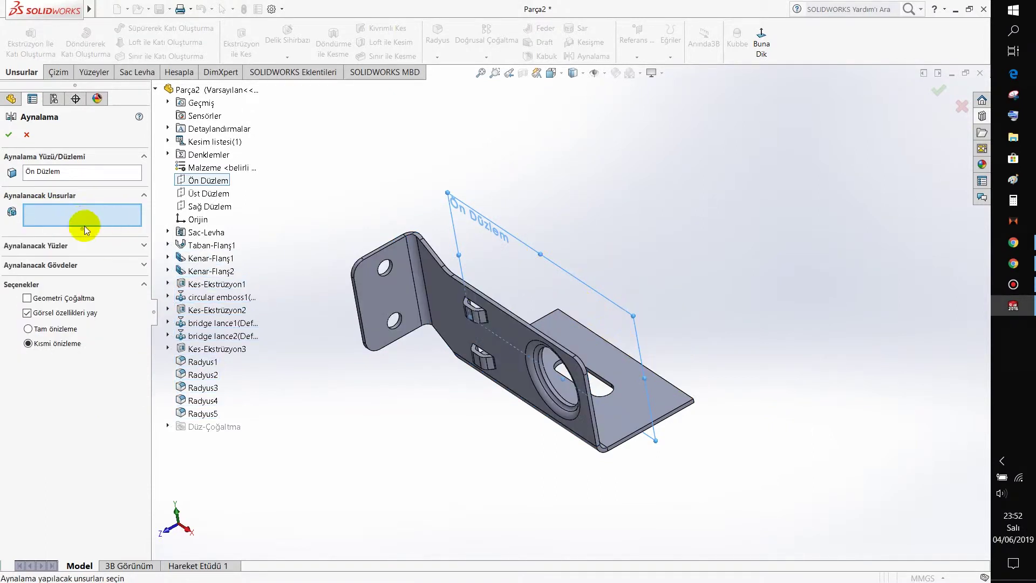
{"action": "left_click", "coordinate": [210, 259]}
{"action": "left_click", "coordinate": [9, 135]}
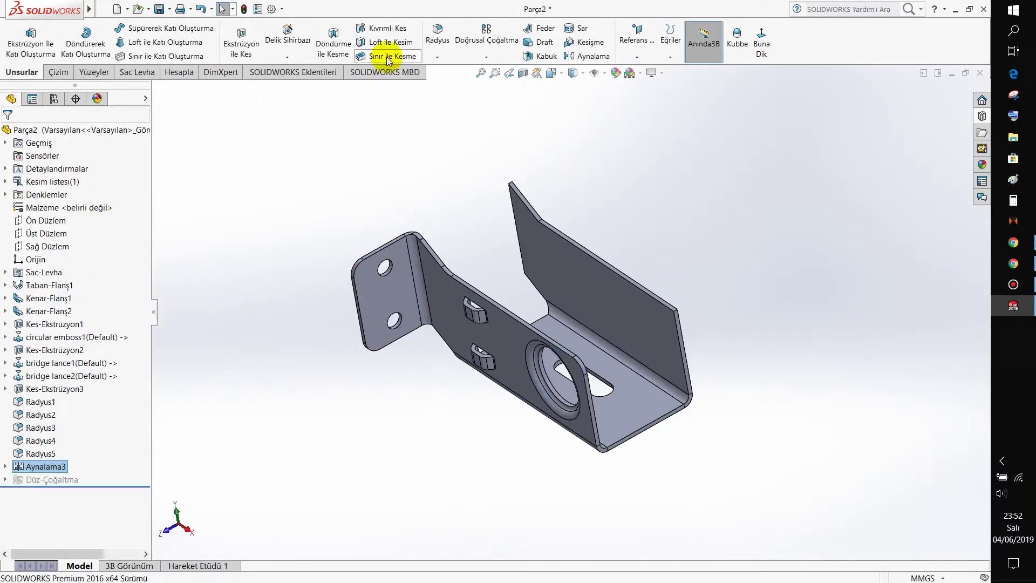
- Edit Aynalama3 to add Kenar-Flanş2, Kes-Ekstrüzyon1, the emboss, Kes-Ekstrüzyon2 and both lances
{"action": "right_click", "coordinate": [33, 466]}
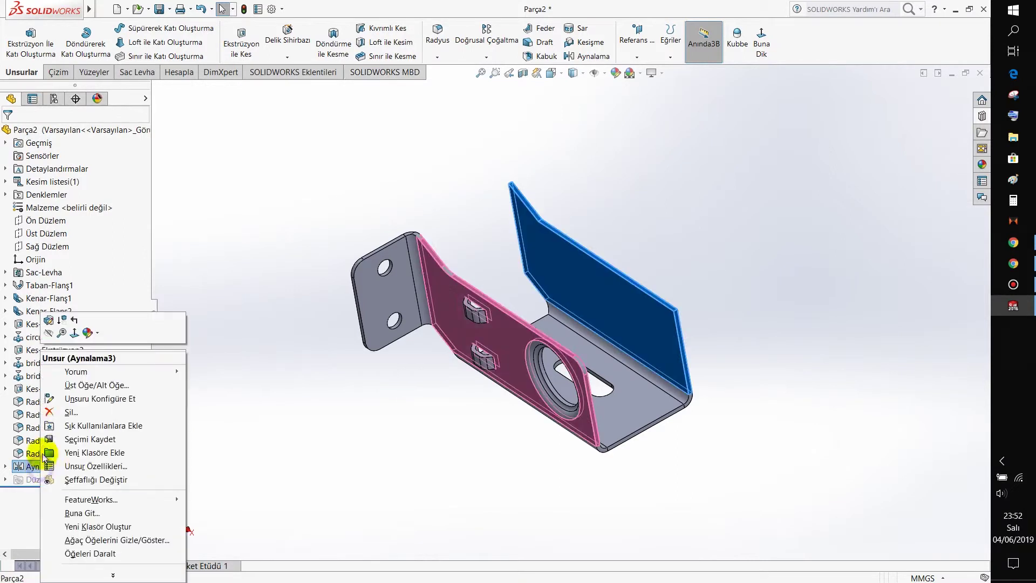
{"action": "left_click", "coordinate": [49, 323]}
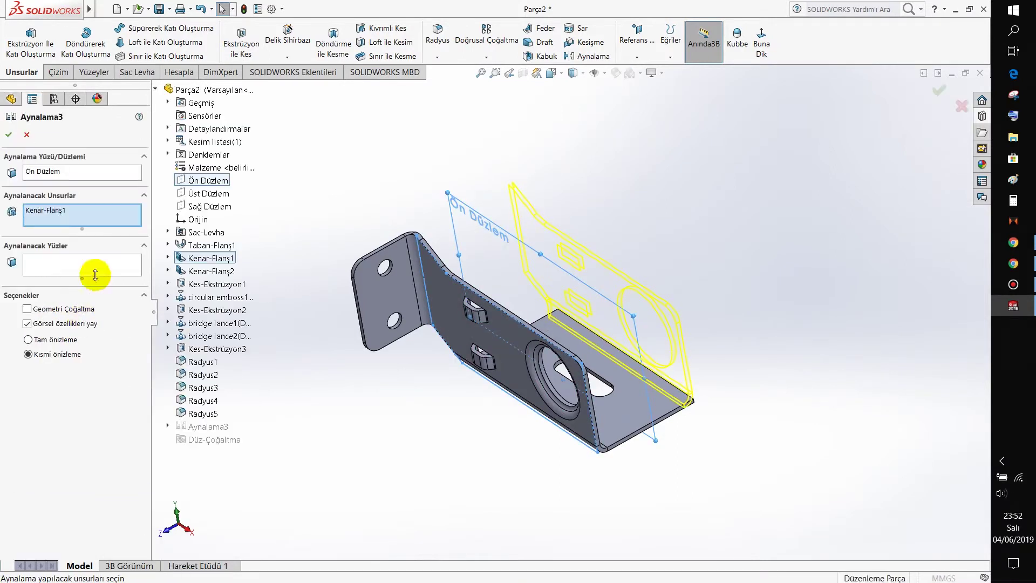
{"action": "left_click", "coordinate": [208, 271]}
{"action": "left_click", "coordinate": [191, 286]}
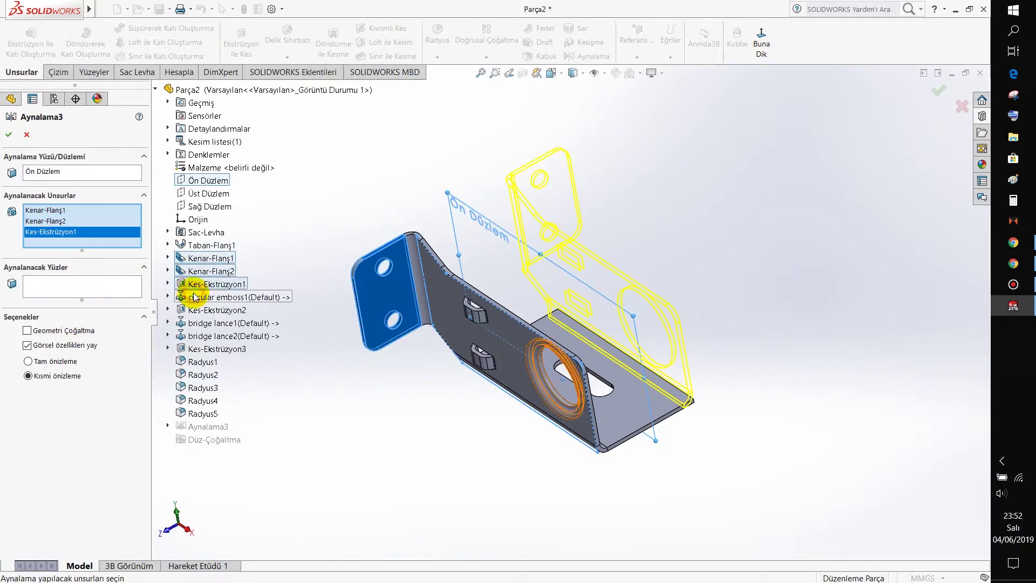
{"action": "left_click", "coordinate": [193, 297]}
{"action": "left_click", "coordinate": [196, 310]}
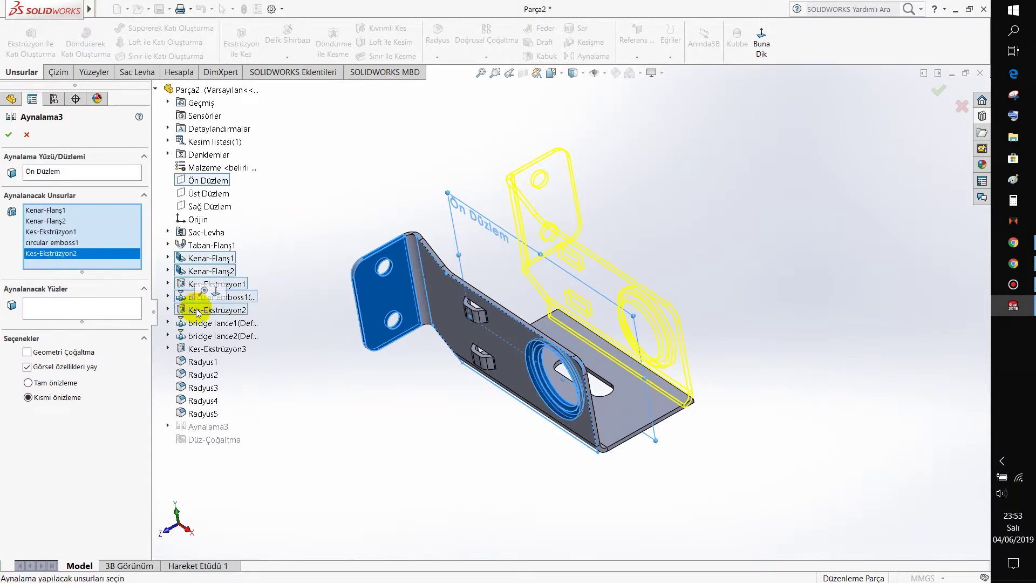
{"action": "left_click", "coordinate": [196, 323]}
{"action": "left_click", "coordinate": [195, 336]}
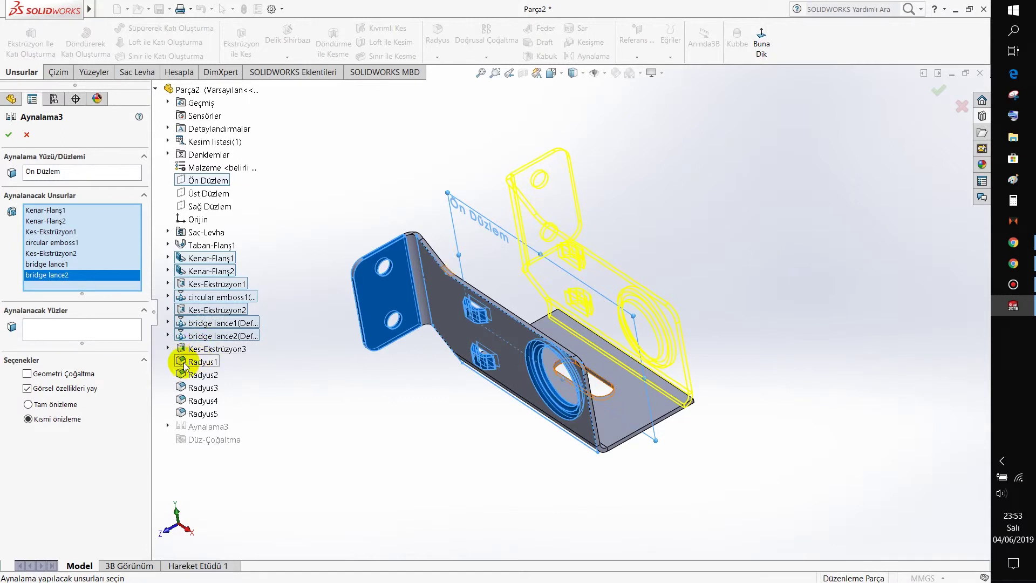
{"action": "left_click", "coordinate": [9, 135]}
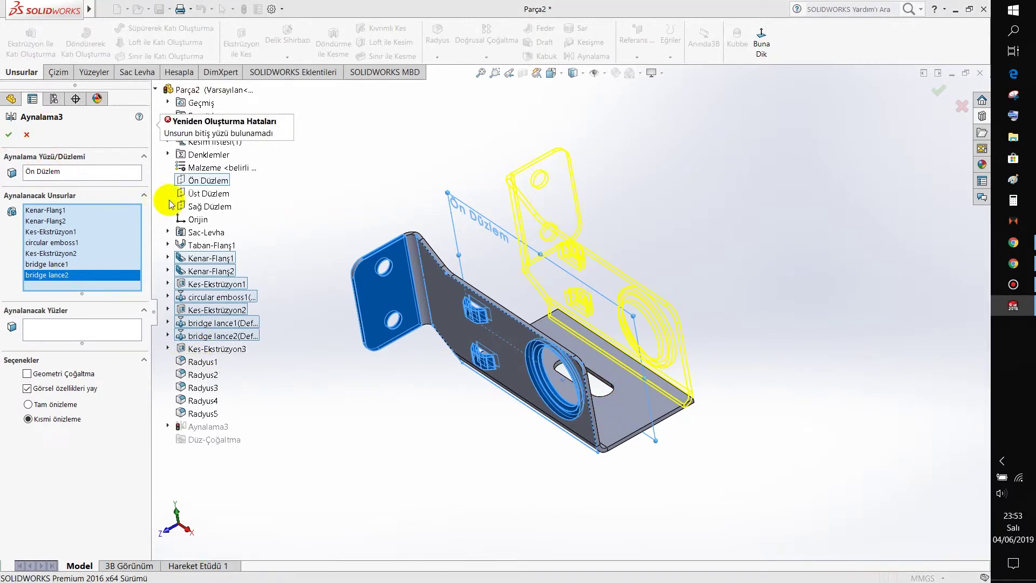
- Drop both lances, Kes-Ekstrüzyon2 and circular emboss1 from Aynalama3 and confirm it
{"action": "right_click", "coordinate": [54, 275]}
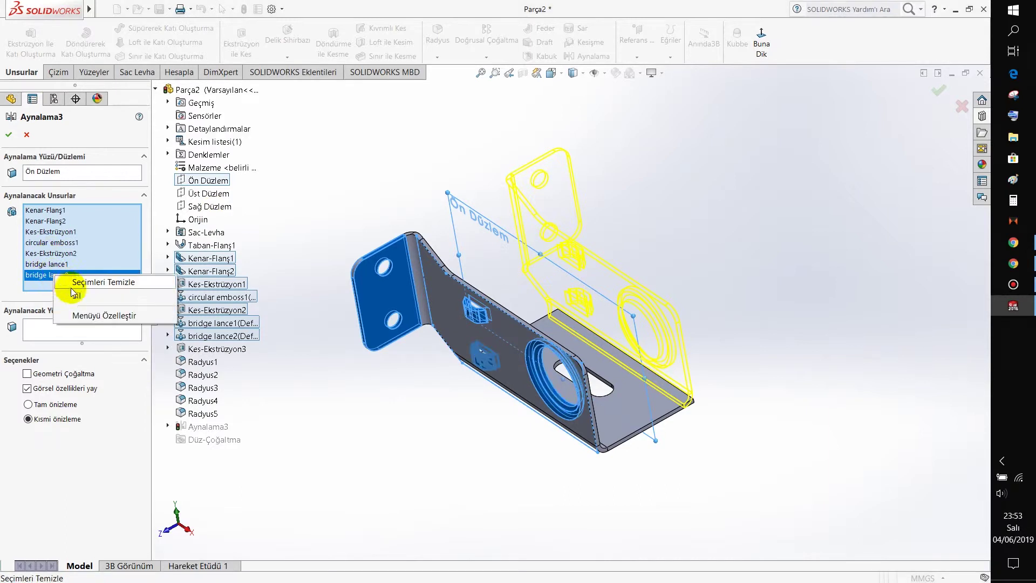
{"action": "left_click", "coordinate": [81, 282]}
{"action": "right_click", "coordinate": [46, 264]}
{"action": "left_click", "coordinate": [81, 270]}
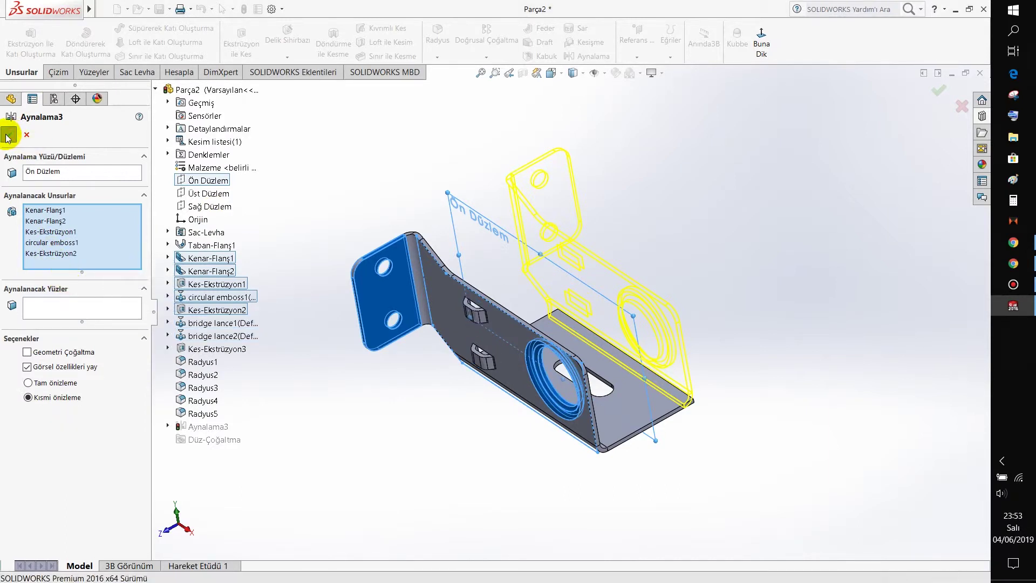
{"action": "right_click", "coordinate": [52, 253]}
{"action": "left_click", "coordinate": [64, 277]}
{"action": "right_click", "coordinate": [53, 242]}
{"action": "left_click", "coordinate": [65, 260]}
{"action": "left_click", "coordinate": [9, 137]}
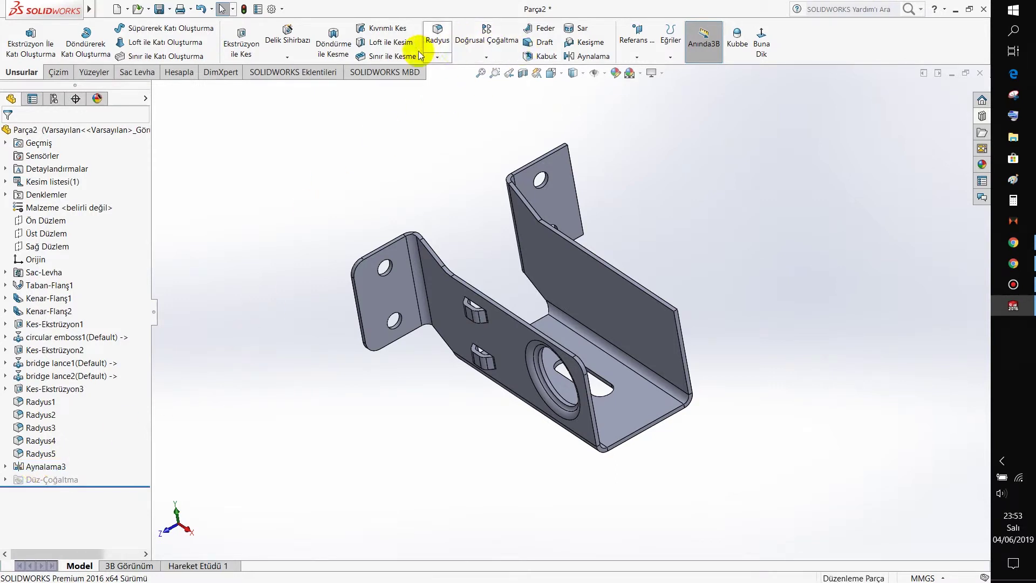
- Start a new mirror about Ön Düzlem with circular emboss1, Kes-Ekstrüzyon2 and the bridge lances
{"action": "left_click", "coordinate": [486, 57]}
{"action": "left_click", "coordinate": [470, 96]}
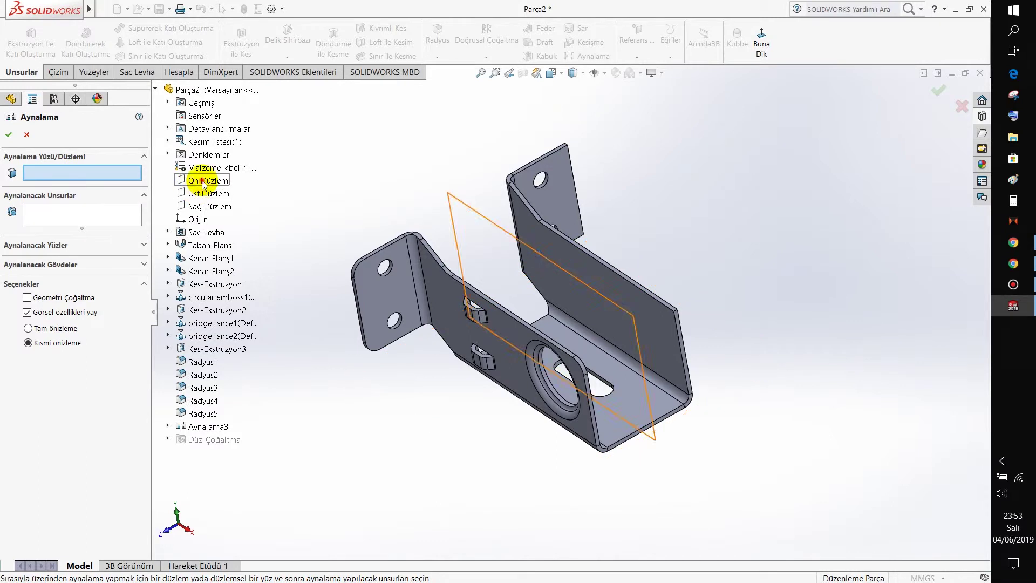
{"action": "left_click", "coordinate": [209, 181]}
{"action": "middle_click_drag", "start_coordinate": [340, 292], "coordinate": [336, 340]}
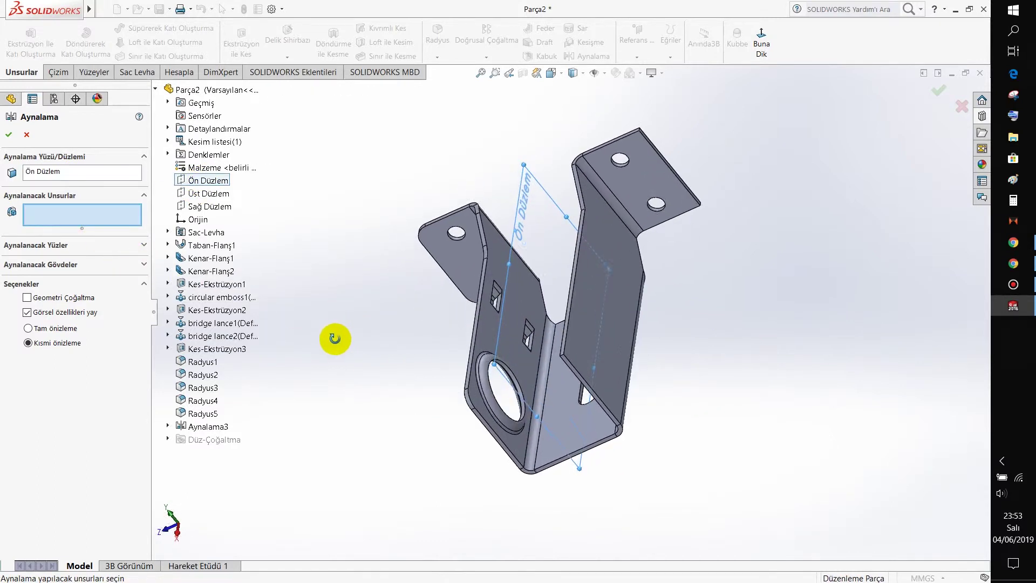
{"action": "left_click", "coordinate": [219, 301]}
{"action": "left_click", "coordinate": [214, 311]}
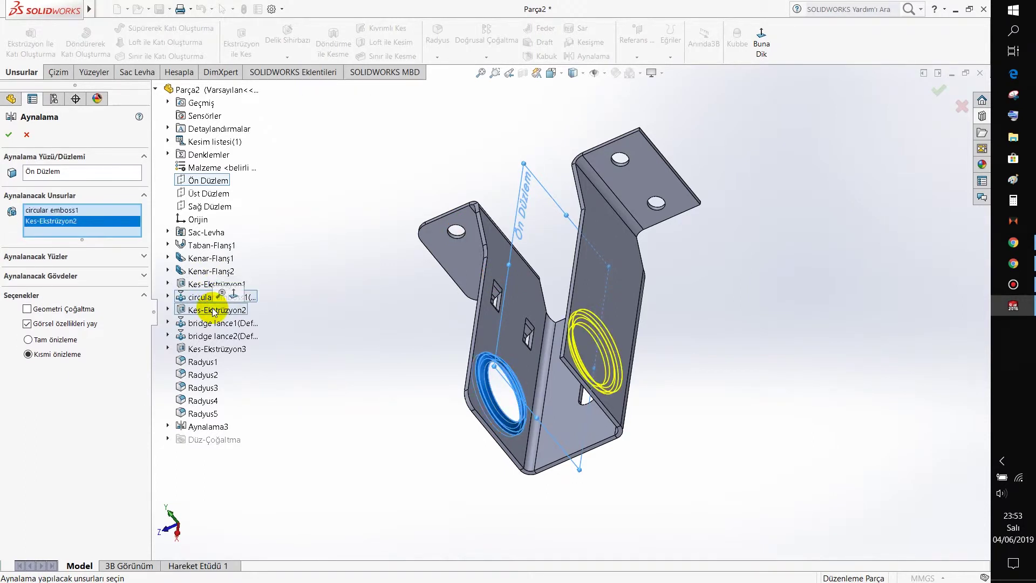
{"action": "mouse_move", "coordinate": [428, 308]}
{"action": "middle_mouse_down"}
{"action": "mouse_move", "coordinate": [462, 363]}
{"action": "mouse_move", "coordinate": [386, 351]}
{"action": "middle_mouse_up"}
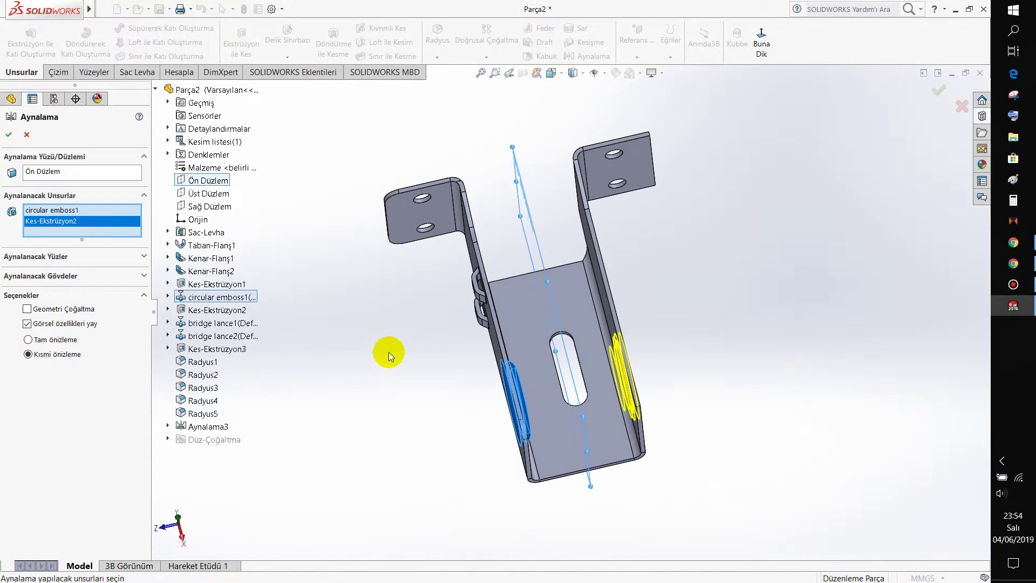
{"action": "left_click", "coordinate": [213, 323]}
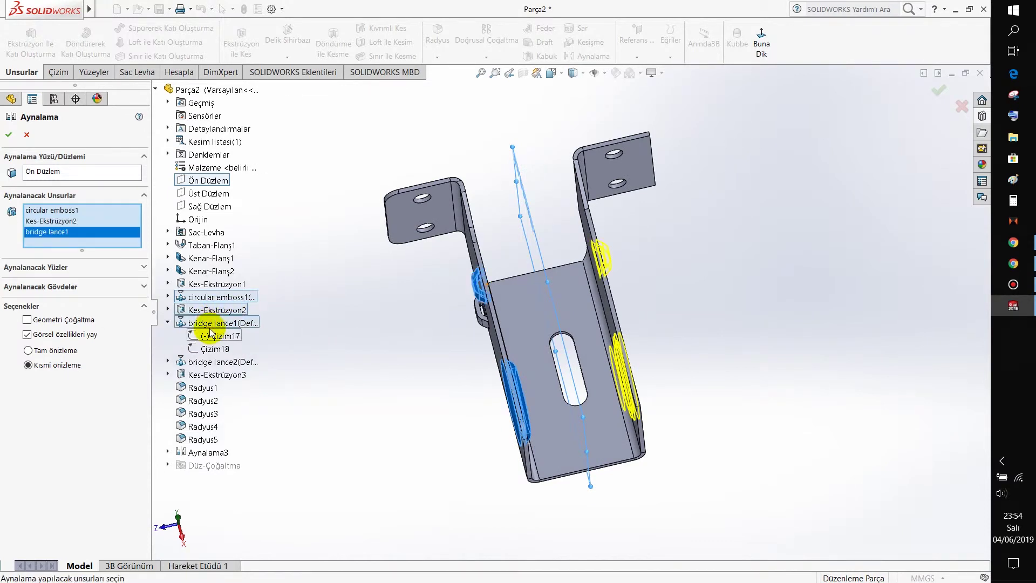
{"action": "left_click", "coordinate": [211, 362]}
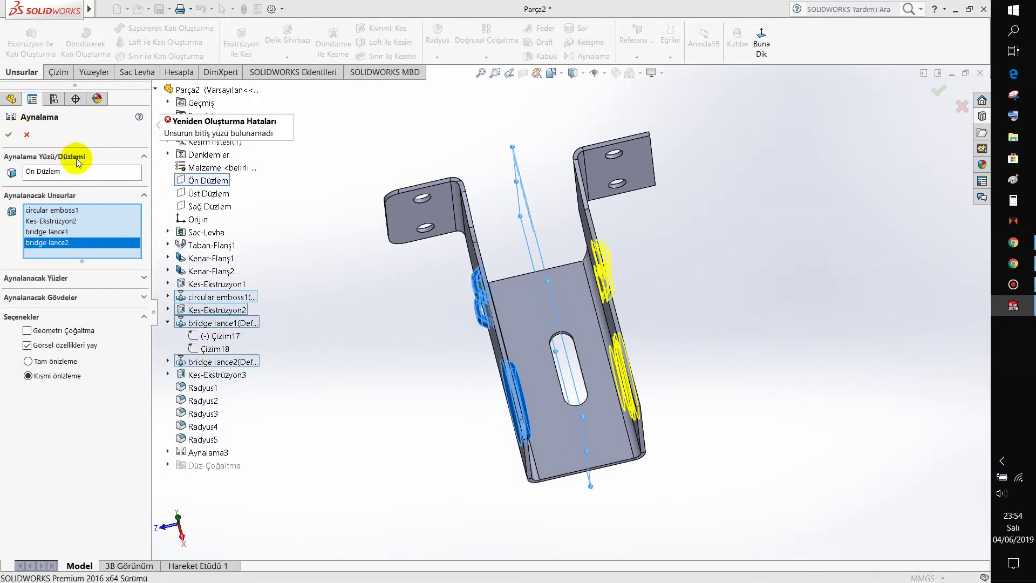
- Remove both bridge lances and Kes-Ekstrüzyon2 from the mirror list
{"action": "right_click", "coordinate": [45, 242]}
{"action": "left_click", "coordinate": [60, 251]}
{"action": "right_click", "coordinate": [45, 231]}
{"action": "left_click", "coordinate": [59, 240]}
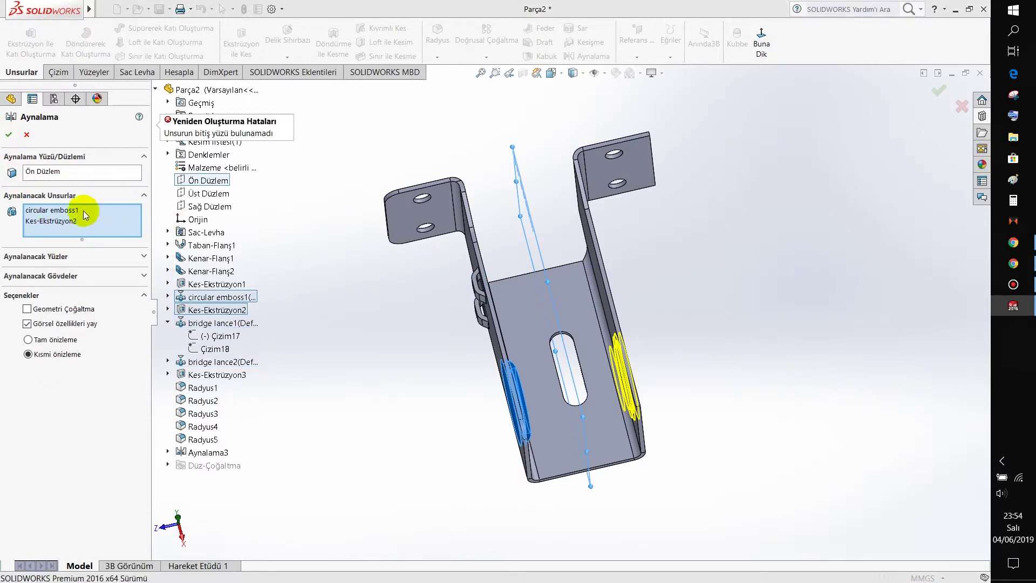
{"action": "left_click", "coordinate": [44, 222]}
{"action": "right_click", "coordinate": [46, 222]}
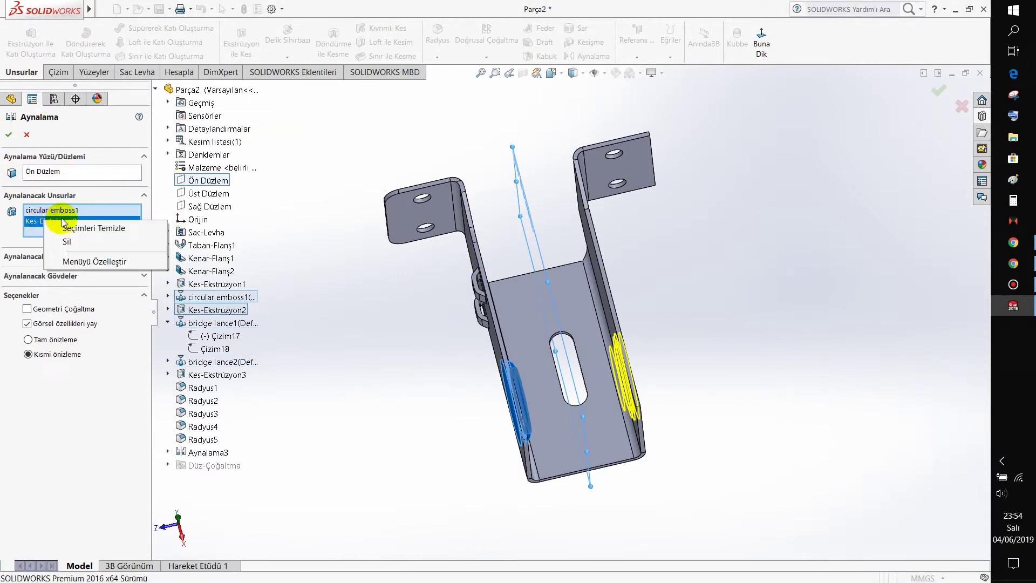
{"action": "left_click", "coordinate": [59, 231]}
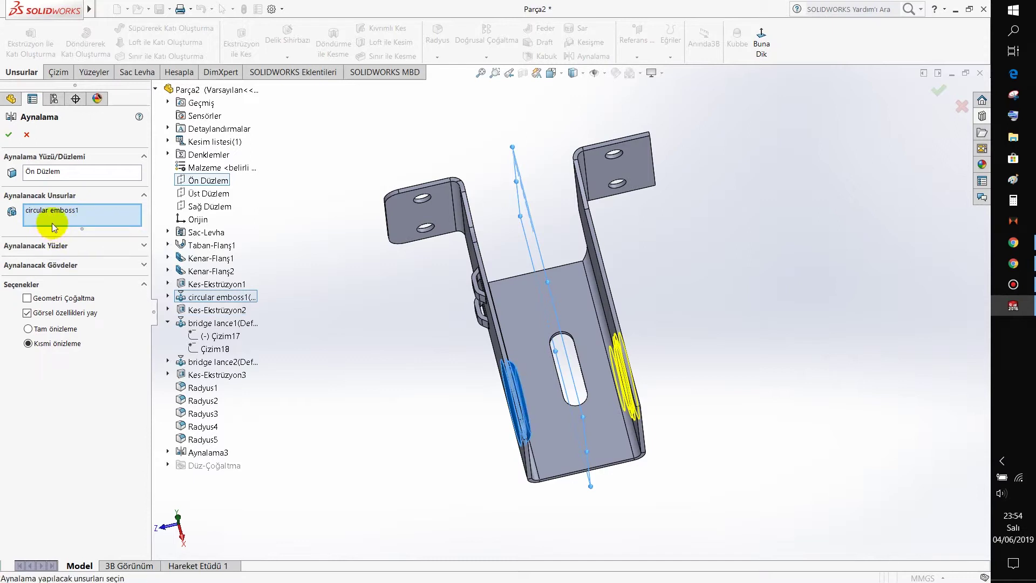
{"action": "left_click", "coordinate": [168, 322]}
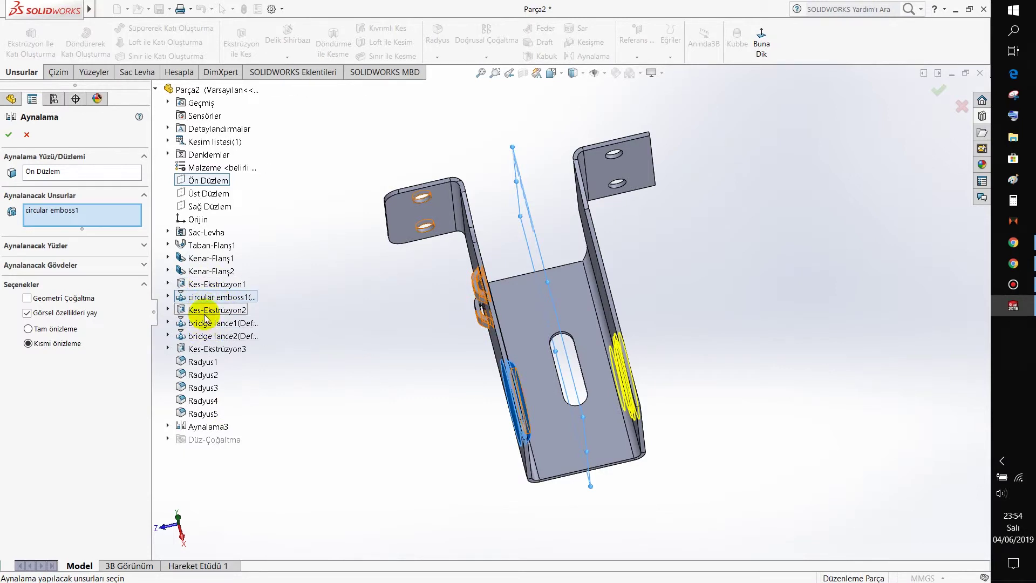
- Try Kes-Ekstrüzyon2 again, then add both bridge lances and the Radyus fillets
{"action": "left_click", "coordinate": [204, 313]}
{"action": "right_click", "coordinate": [75, 230]}
{"action": "left_click", "coordinate": [108, 244]}
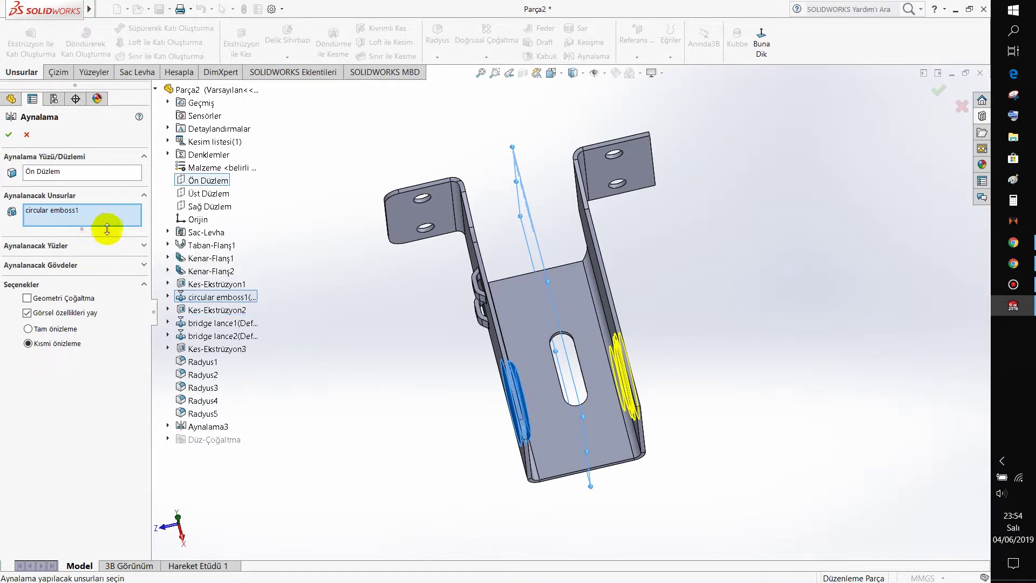
{"action": "left_click", "coordinate": [192, 323]}
{"action": "left_click", "coordinate": [197, 336]}
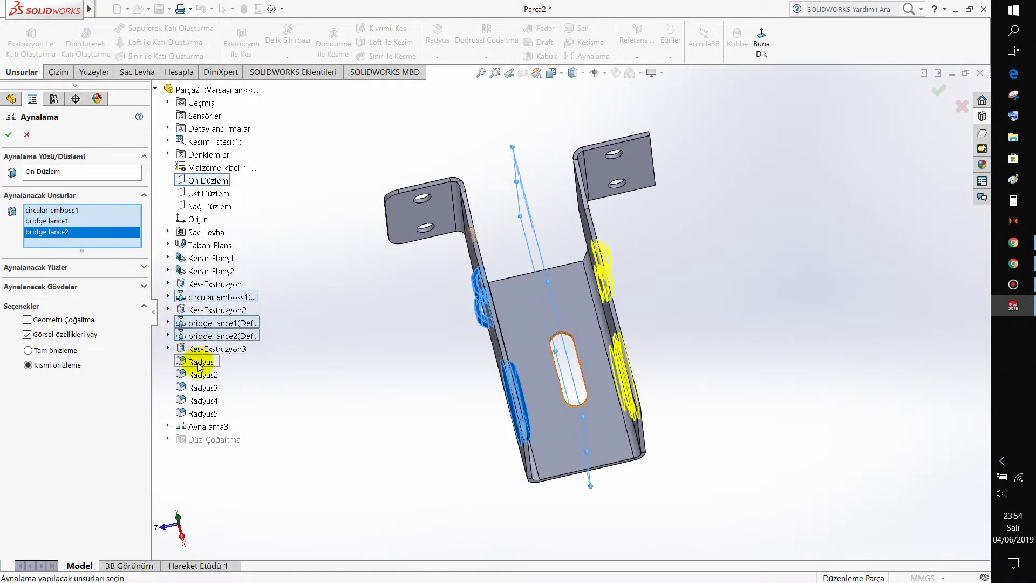
{"action": "left_click", "coordinate": [200, 363]}
{"action": "left_click", "coordinate": [190, 376]}
{"action": "left_click", "coordinate": [193, 401]}
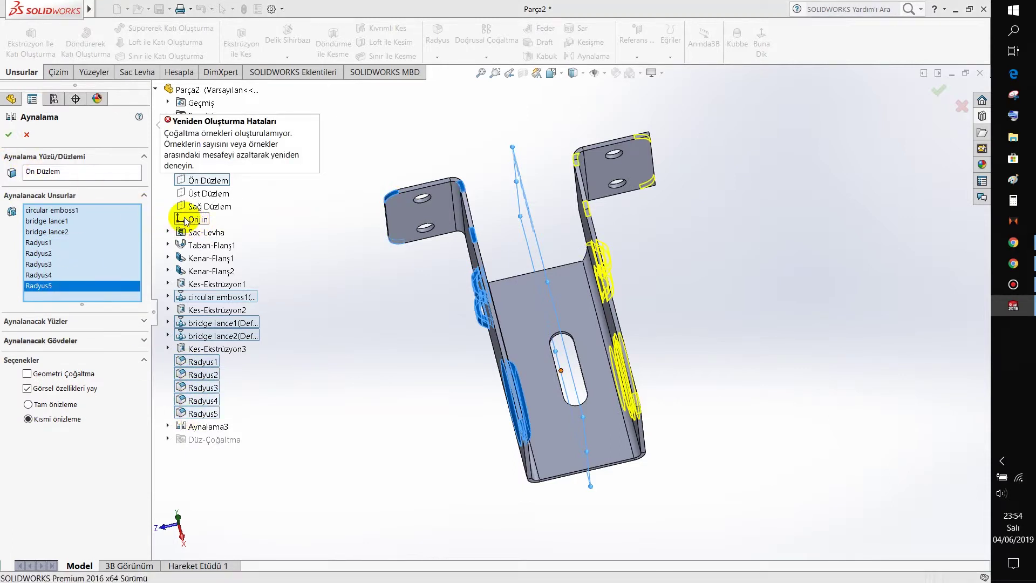
- Clear the list, keep only circular emboss1, and confirm the mirror
{"action": "right_click", "coordinate": [46, 290]}
{"action": "left_click", "coordinate": [66, 297]}
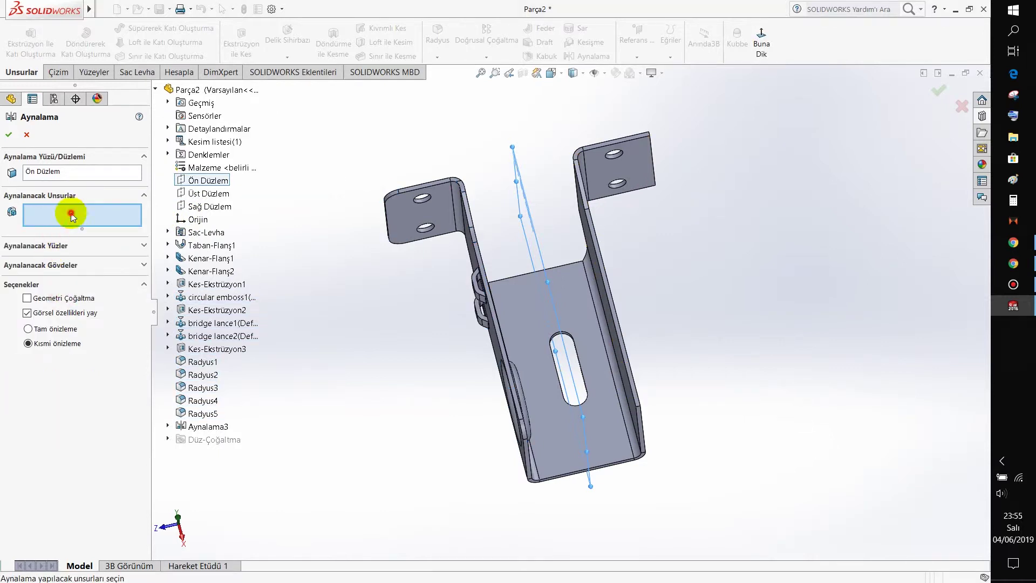
{"action": "left_click", "coordinate": [204, 298]}
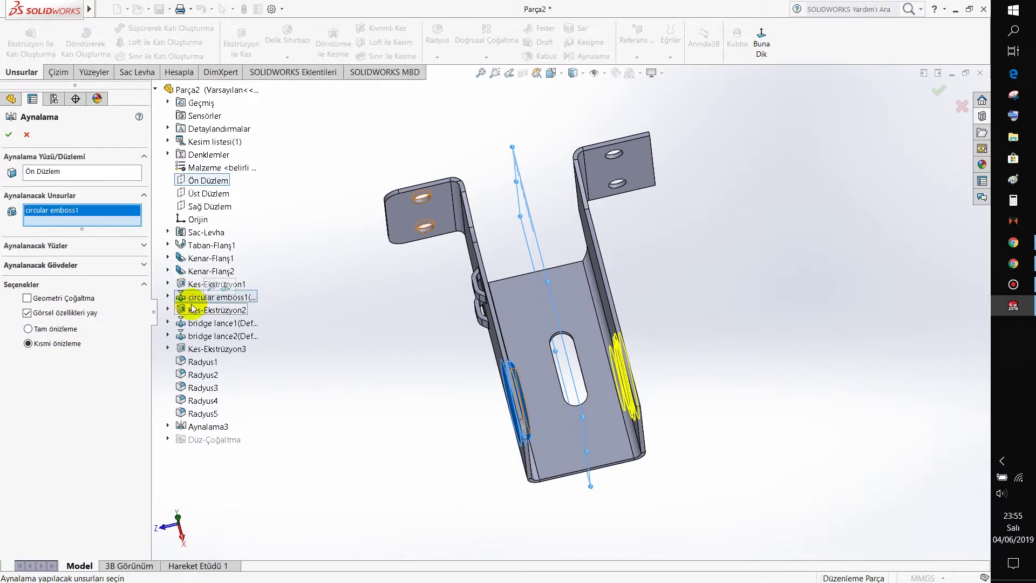
{"action": "left_click", "coordinate": [12, 135]}
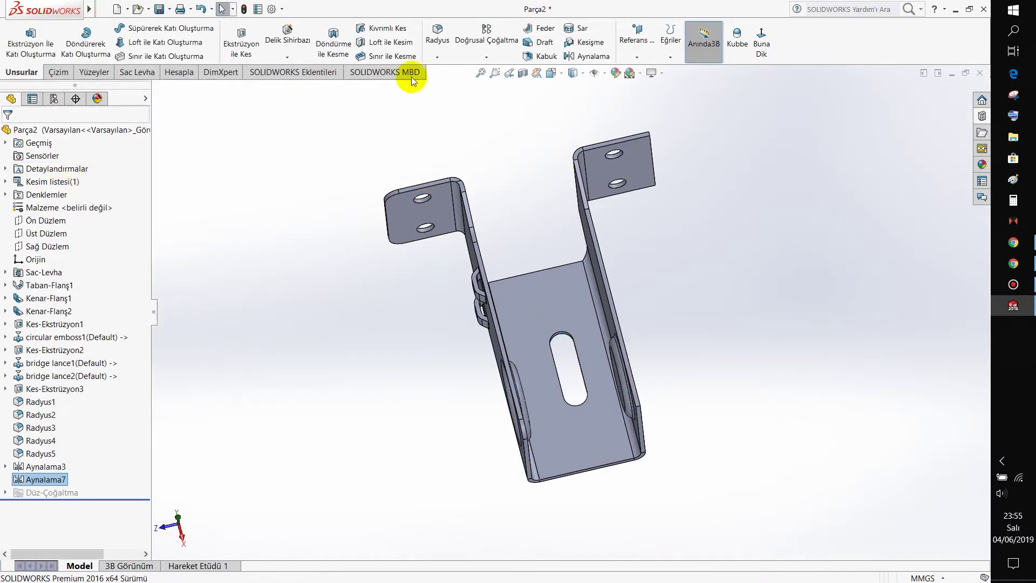
- Mirror bridge lance1 and bridge lance2 across Ön Düzlem, replacing the preselected Aynalama7
{"action": "left_click", "coordinate": [486, 57]}
{"action": "left_click", "coordinate": [472, 95]}
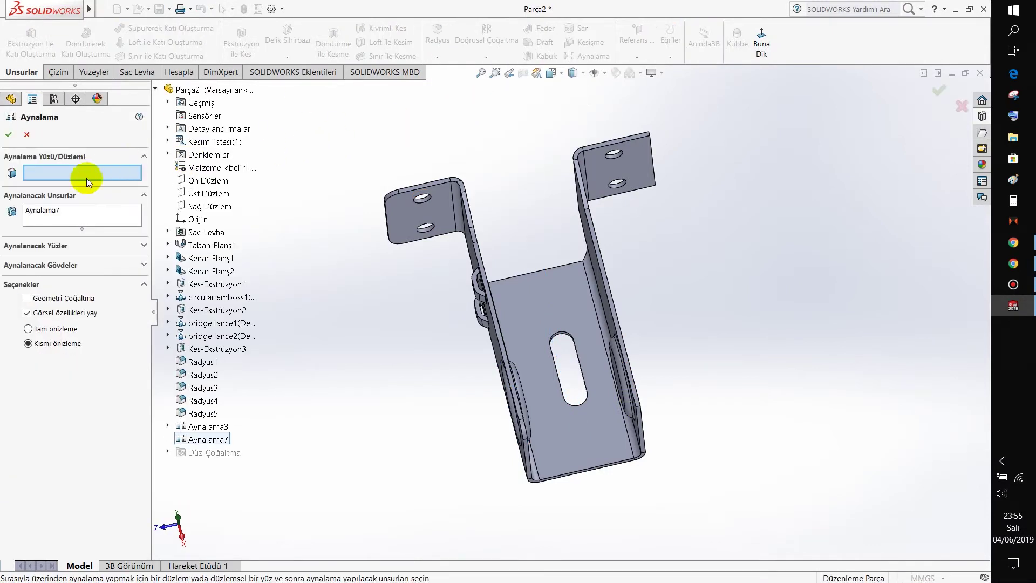
{"action": "left_click", "coordinate": [85, 214]}
{"action": "key", "text": "Delete"}
{"action": "left_click", "coordinate": [83, 172]}
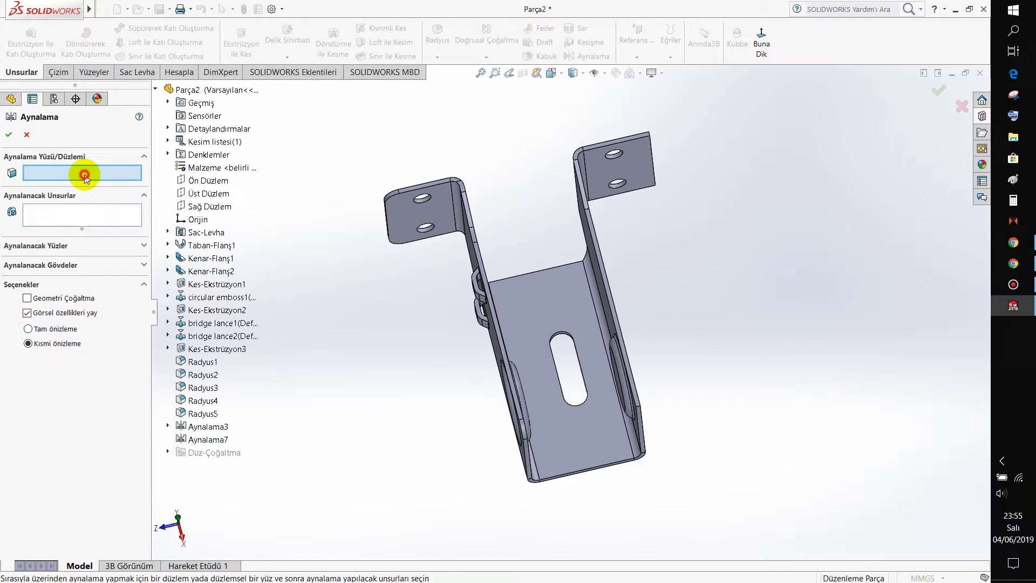
{"action": "left_click", "coordinate": [184, 180]}
{"action": "left_click", "coordinate": [192, 333]}
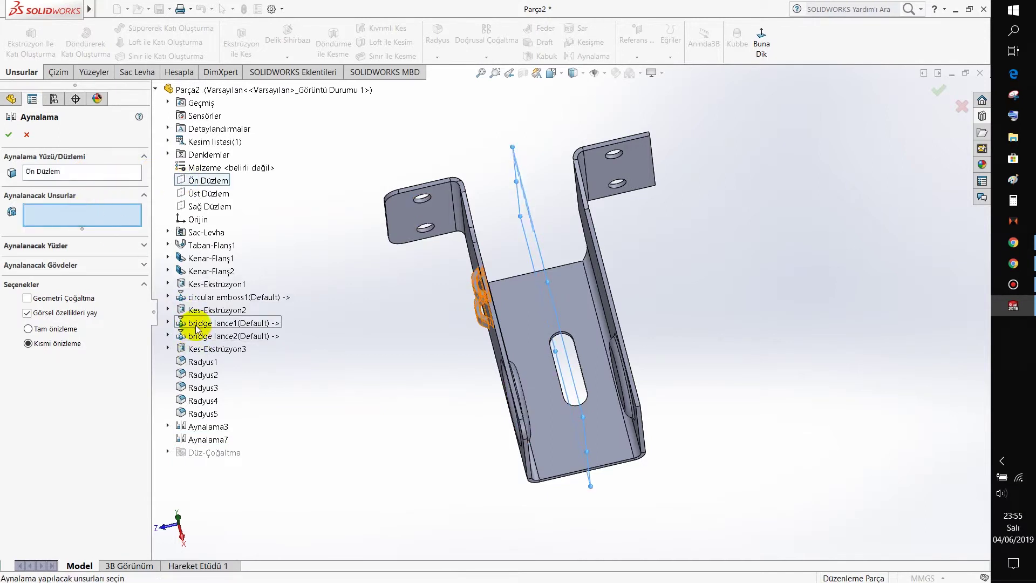
{"action": "left_click", "coordinate": [196, 324]}
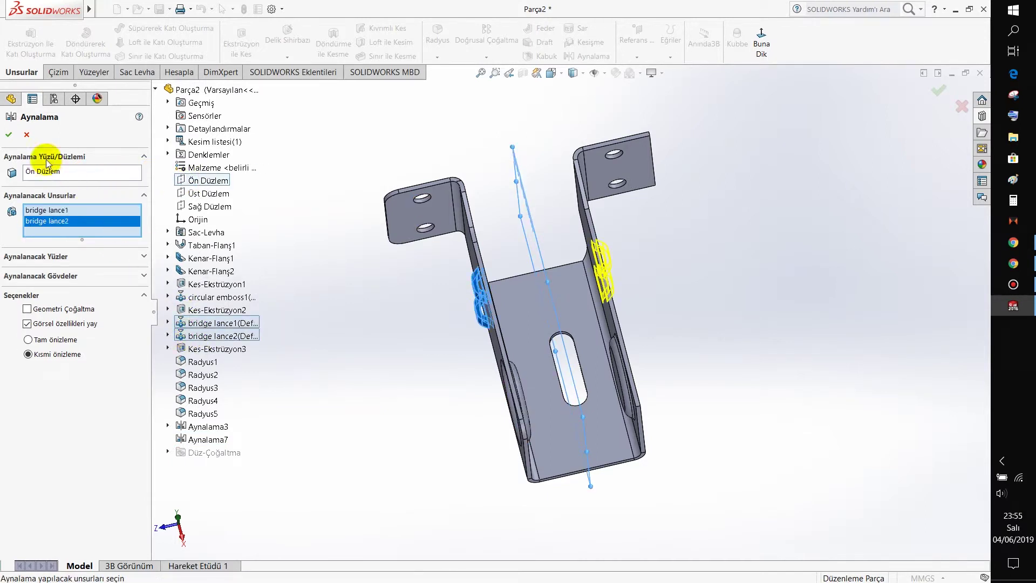
{"action": "left_click", "coordinate": [8, 134]}
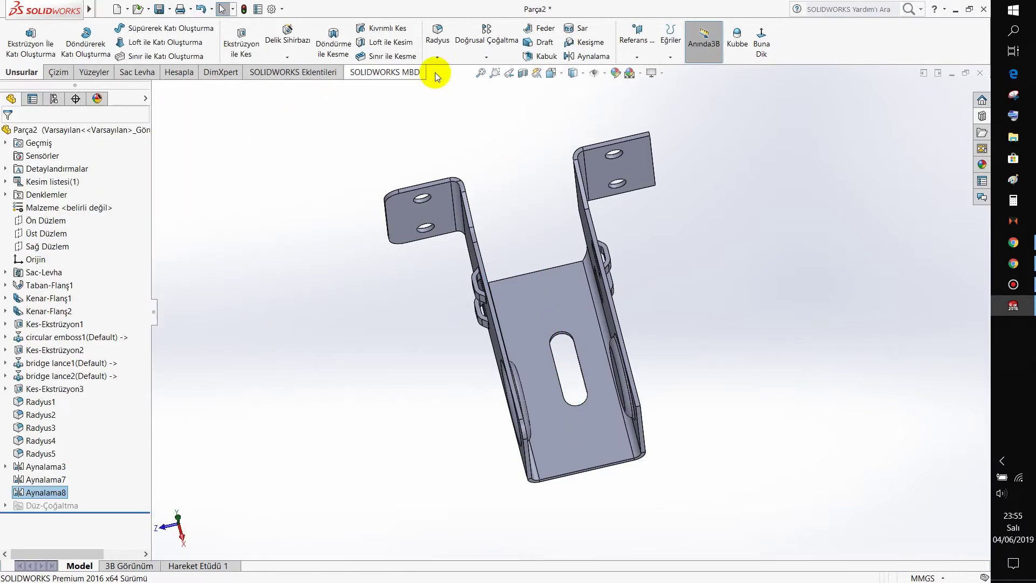
- Start another mirror with Ön Düzlem as the mirror plane
{"action": "left_click", "coordinate": [486, 56]}
{"action": "left_click", "coordinate": [494, 97]}
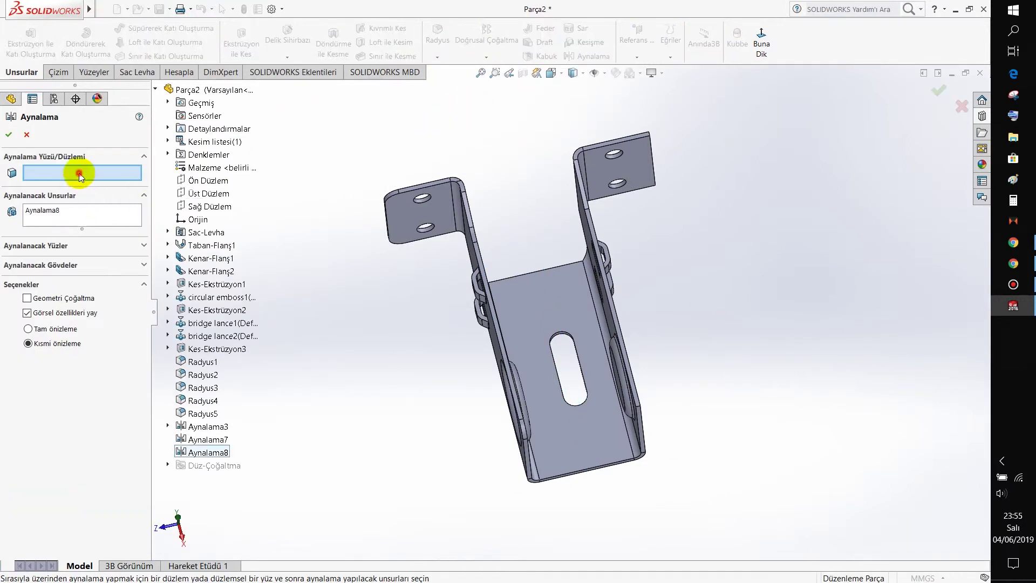
{"action": "left_click", "coordinate": [209, 180]}
{"action": "left_click", "coordinate": [93, 215]}
- Replace Aynalama8 with fillets Radyus1–5 as the features to mirror and try confirming
{"action": "right_click", "coordinate": [93, 215]}
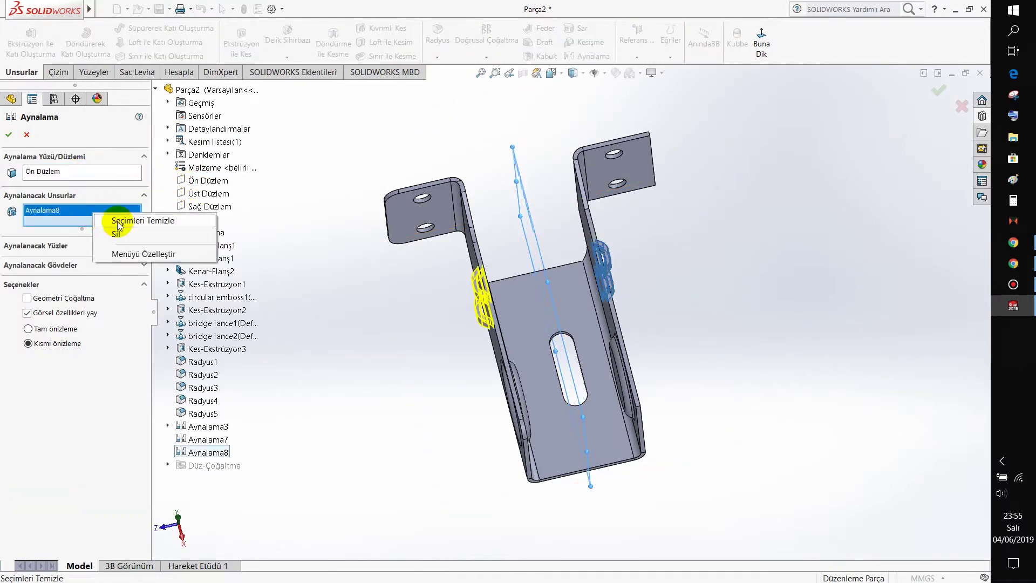
{"action": "left_click", "coordinate": [124, 218]}
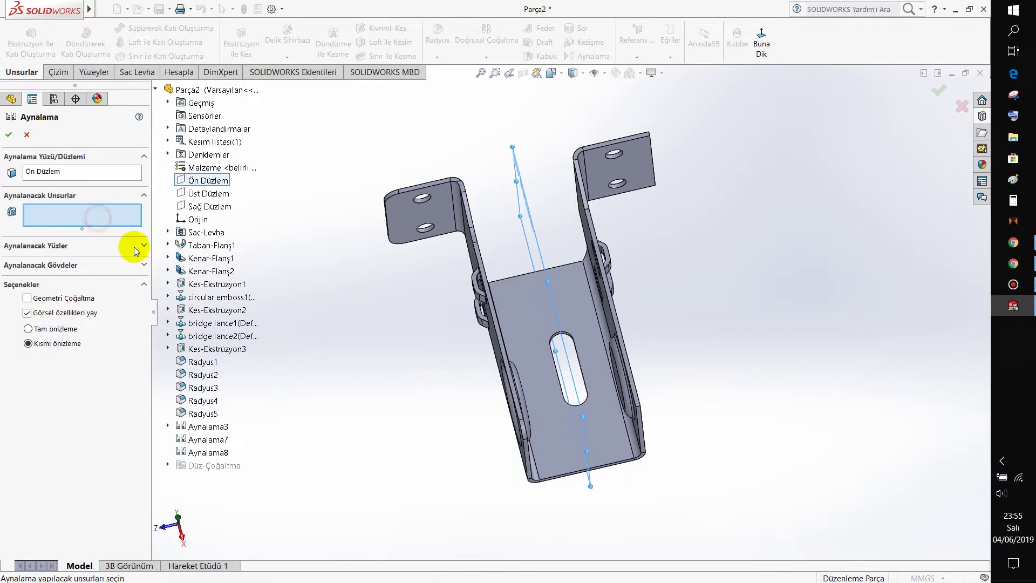
{"action": "left_click", "coordinate": [198, 363]}
{"action": "left_click", "coordinate": [200, 374]}
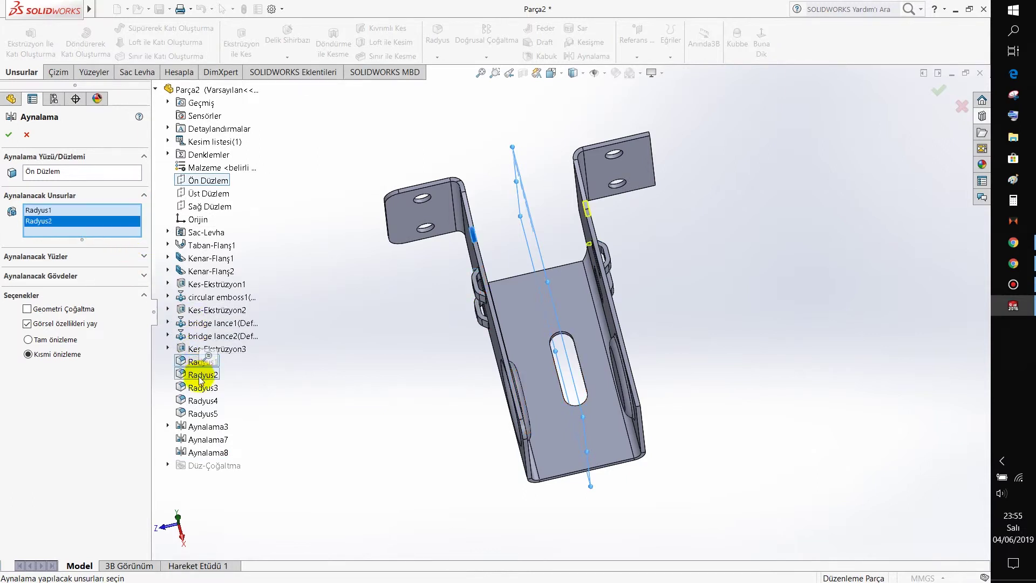
{"action": "left_click", "coordinate": [201, 400]}
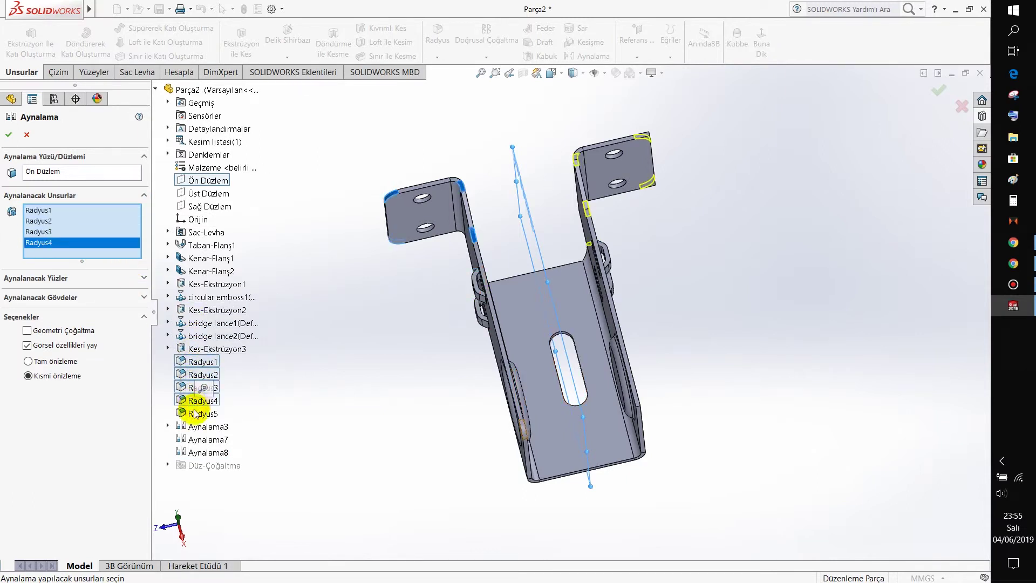
{"action": "left_click", "coordinate": [9, 134]}
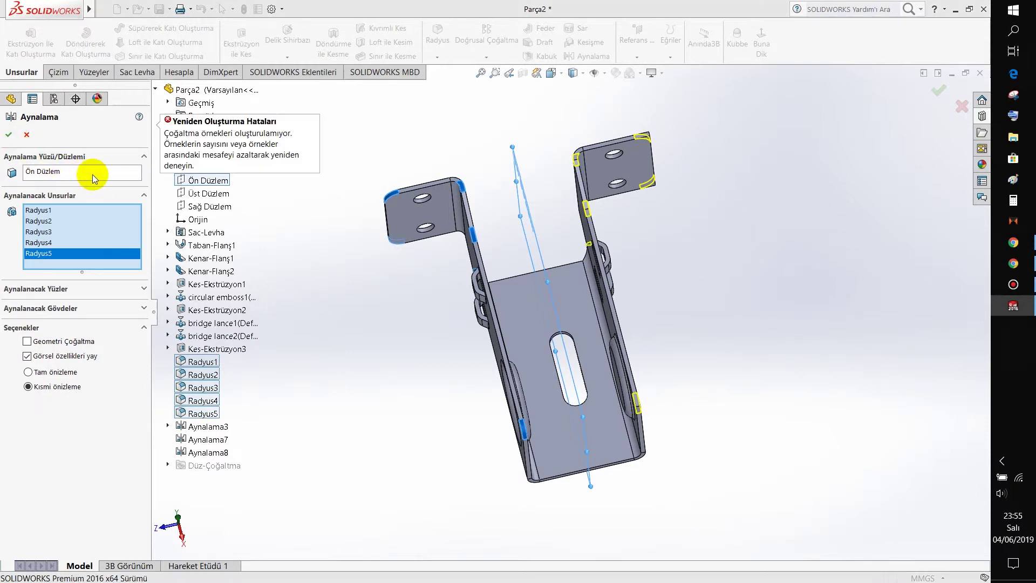
- After rebuild errors, drop Radyus5, Radyus4 and Radyus3 from the mirror, retrying each time
{"action": "right_click", "coordinate": [43, 253]}
{"action": "left_click", "coordinate": [65, 261]}
{"action": "right_click", "coordinate": [46, 252]}
{"action": "left_click", "coordinate": [65, 261]}
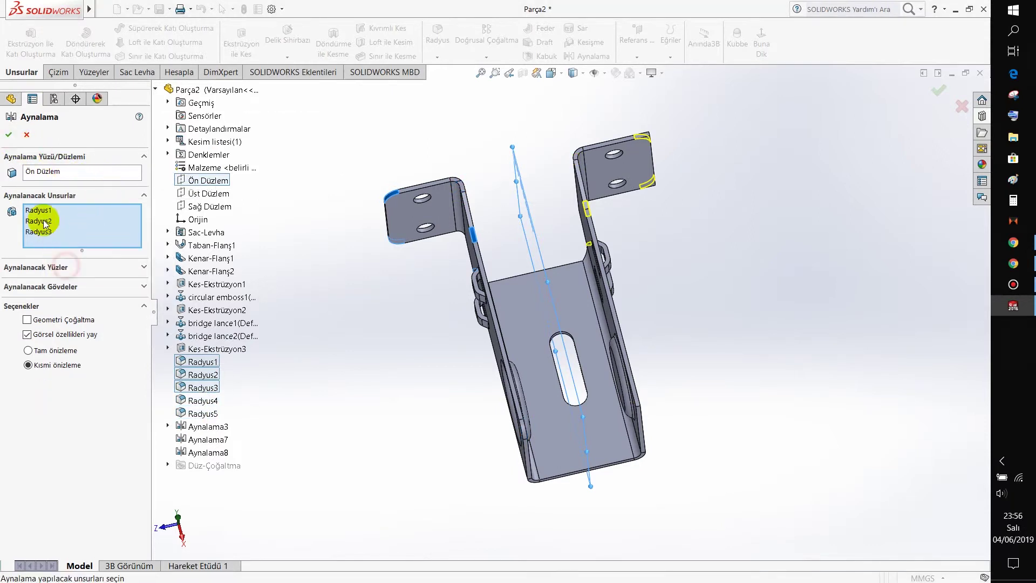
{"action": "left_click", "coordinate": [8, 136]}
{"action": "right_click", "coordinate": [40, 232]}
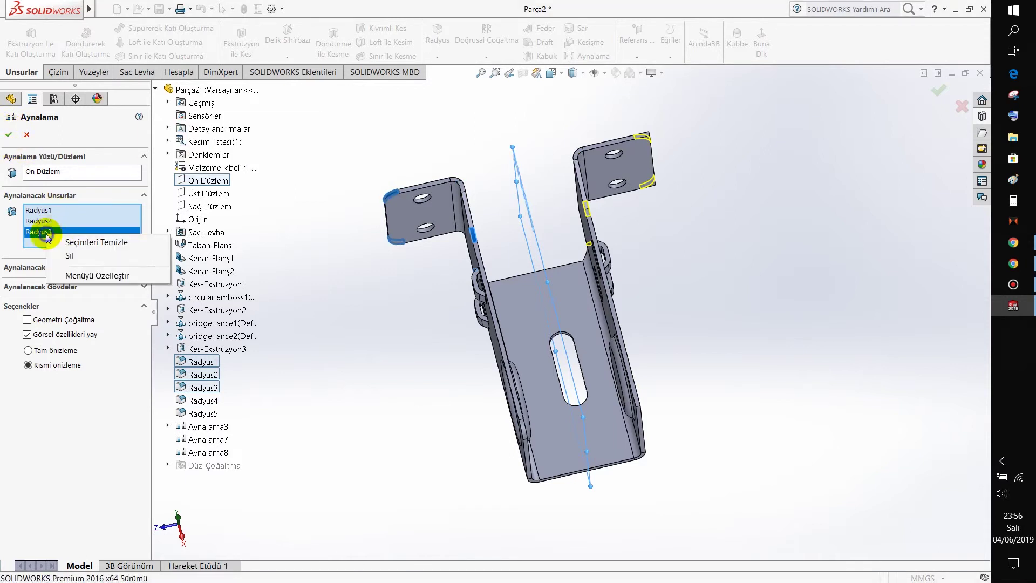
{"action": "left_click", "coordinate": [49, 253]}
{"action": "left_click", "coordinate": [9, 138]}
- Clear Radyus2 and Radyus1, try Kes-Ekstrüzyon2 instead, then cancel the mirror
{"action": "right_click", "coordinate": [41, 221]}
{"action": "left_click", "coordinate": [60, 230]}
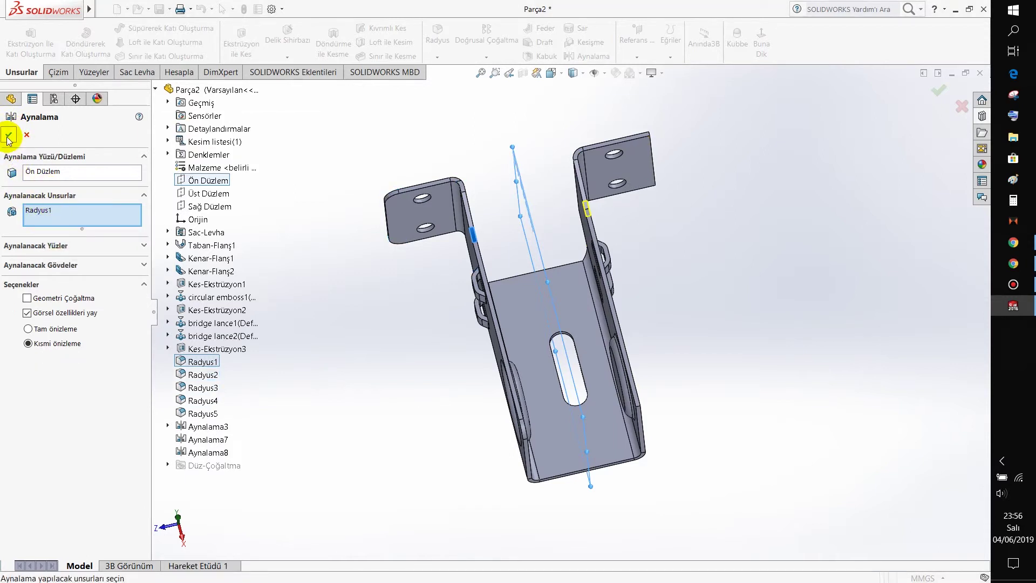
{"action": "right_click", "coordinate": [46, 216]}
{"action": "left_click", "coordinate": [52, 219]}
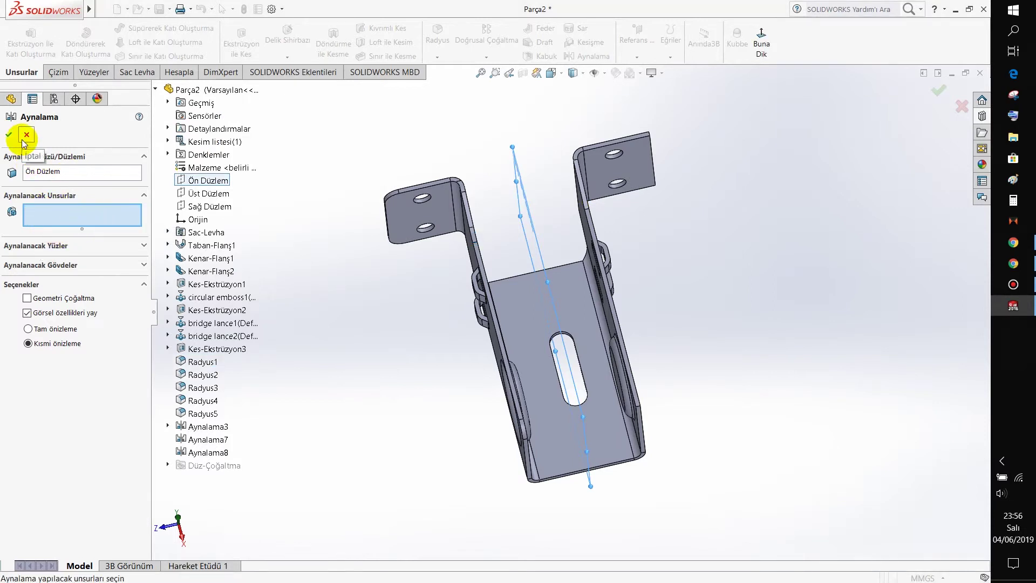
{"action": "left_click", "coordinate": [208, 310]}
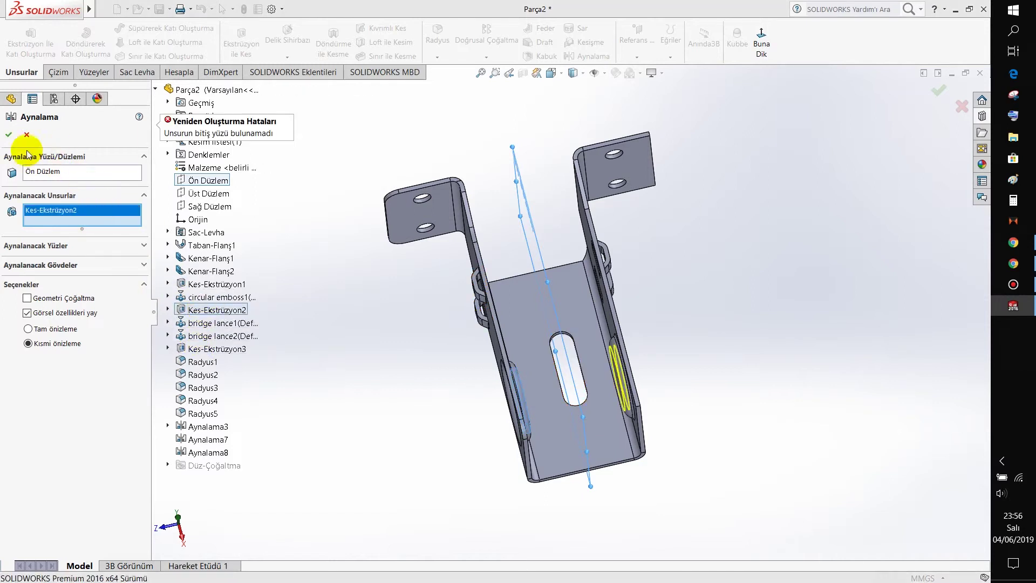
{"action": "left_click", "coordinate": [26, 134]}
{"action": "middle_click_drag", "start_coordinate": [413, 330], "coordinate": [453, 370]}
- Sketch a 22 mm circle centred on the emboss's flat face
{"action": "left_click", "coordinate": [507, 375]}
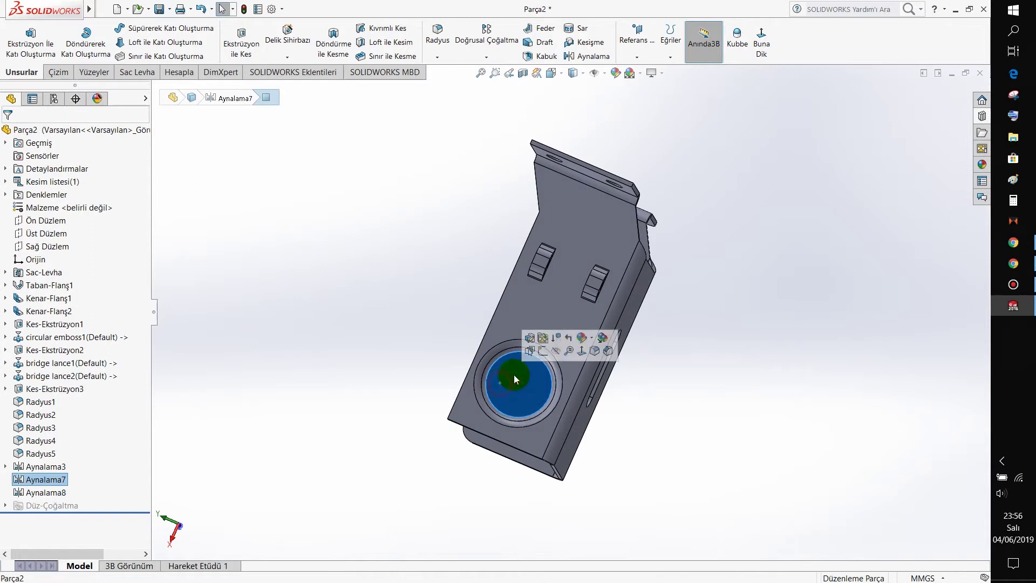
{"action": "left_click", "coordinate": [578, 345]}
{"action": "left_click", "coordinate": [58, 72]}
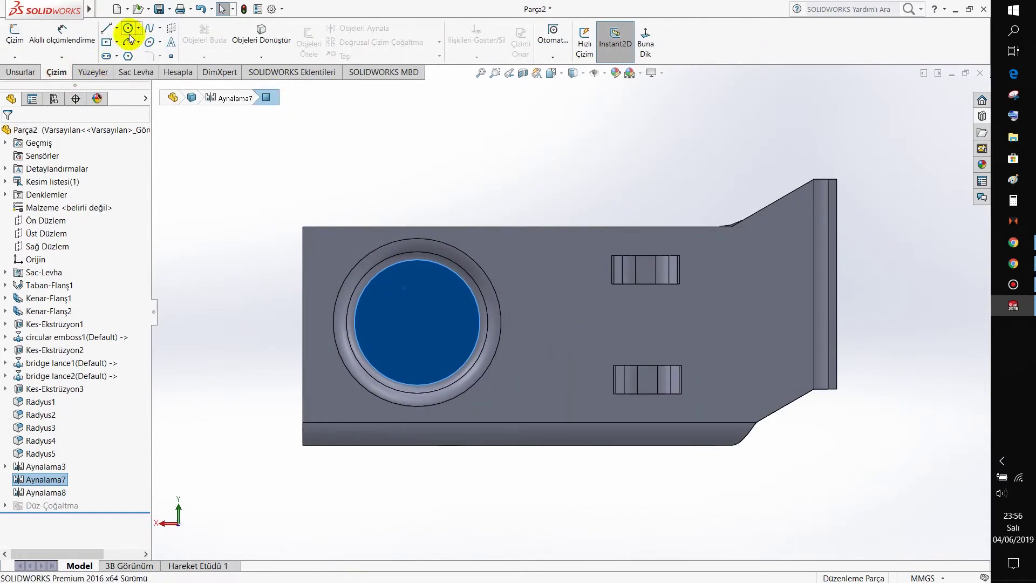
{"action": "left_click", "coordinate": [128, 28]}
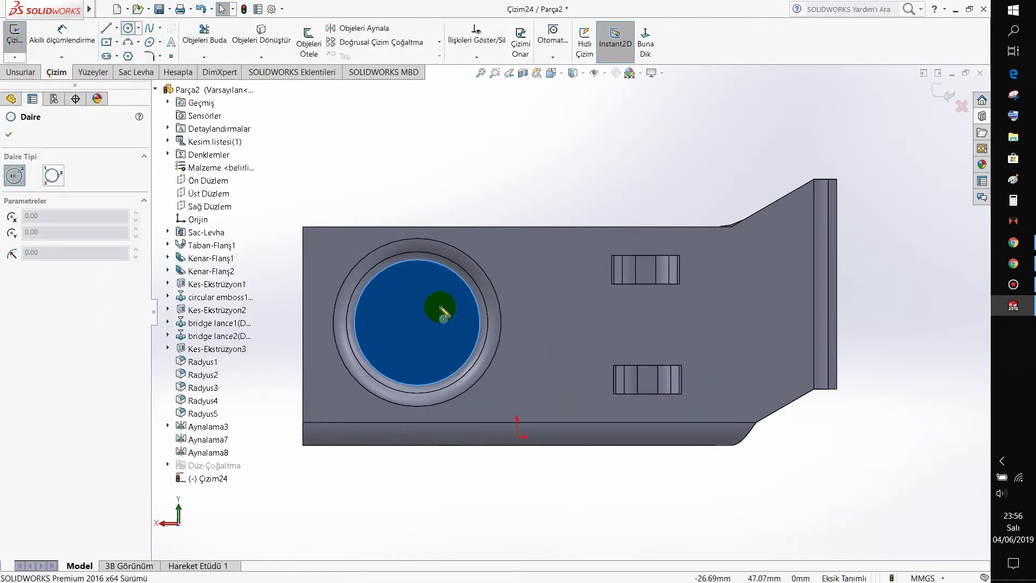
{"action": "left_click", "coordinate": [418, 322]}
{"action": "left_click", "coordinate": [475, 296]}
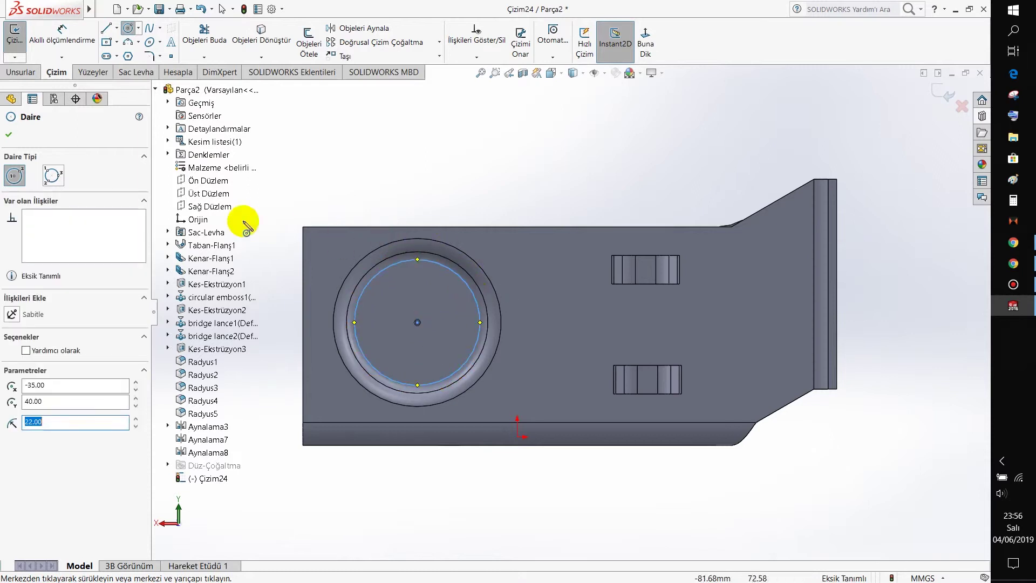
{"action": "left_click", "coordinate": [15, 138]}
- Cut-extrude the circle Up To Surface at Yüz<2>, creating Kes-Ekstrüzyon4
{"action": "middle_click_drag", "start_coordinate": [289, 247], "coordinate": [456, 306]}
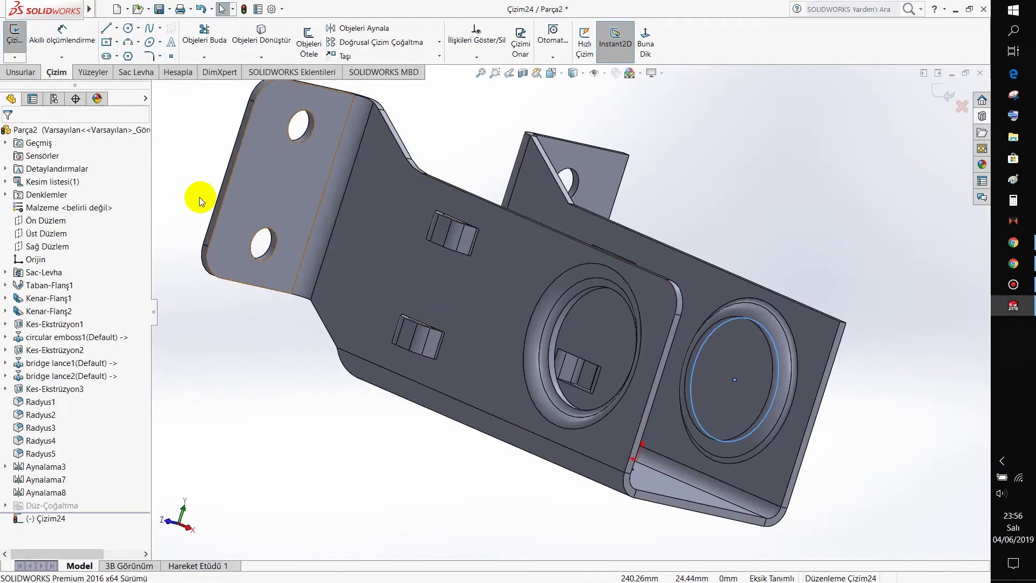
{"action": "left_click", "coordinate": [136, 72]}
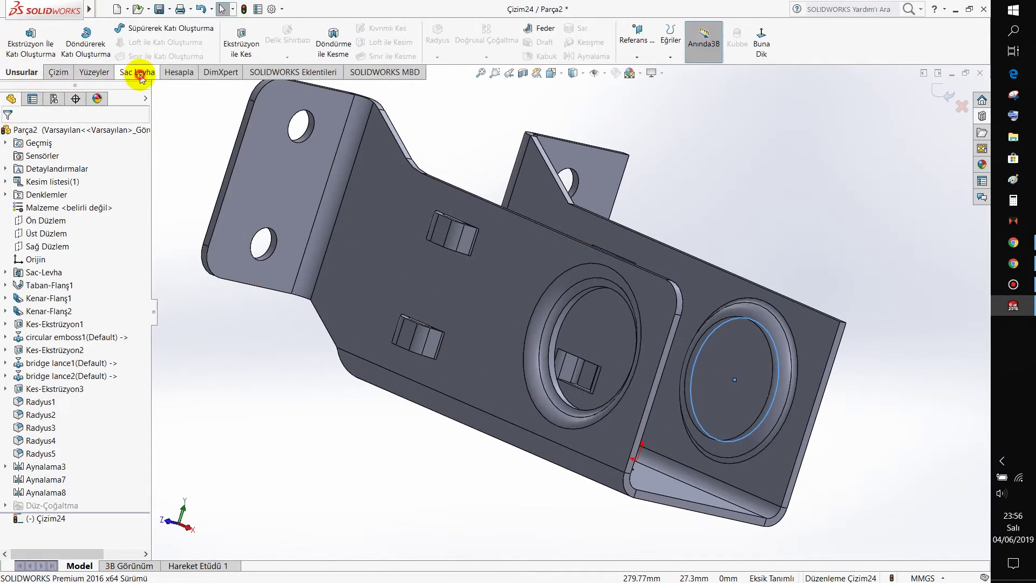
{"action": "left_click", "coordinate": [419, 28]}
{"action": "left_click", "coordinate": [81, 208]}
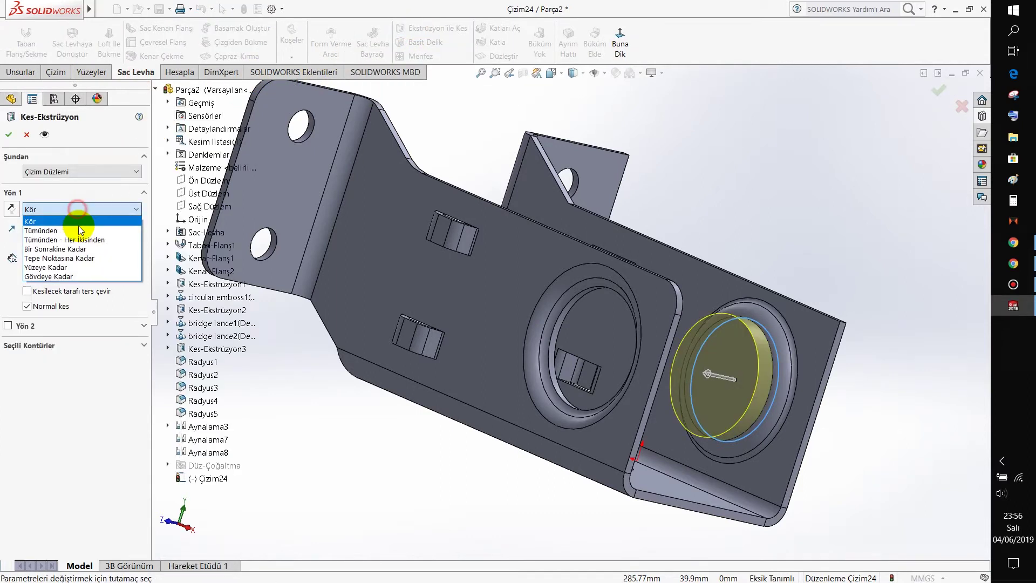
{"action": "left_click", "coordinate": [85, 270]}
{"action": "left_click", "coordinate": [687, 290]}
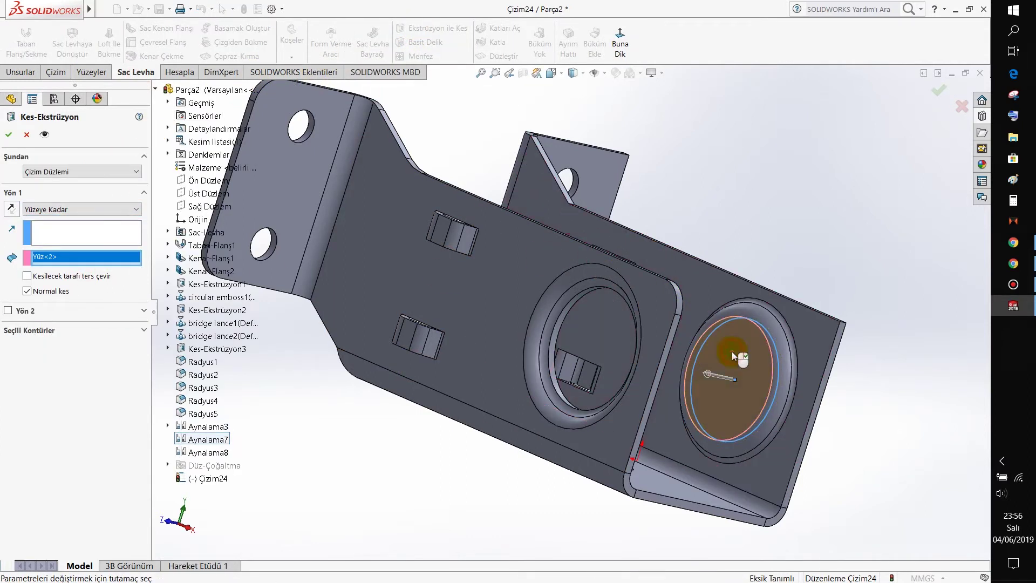
{"action": "left_click", "coordinate": [231, 196]}
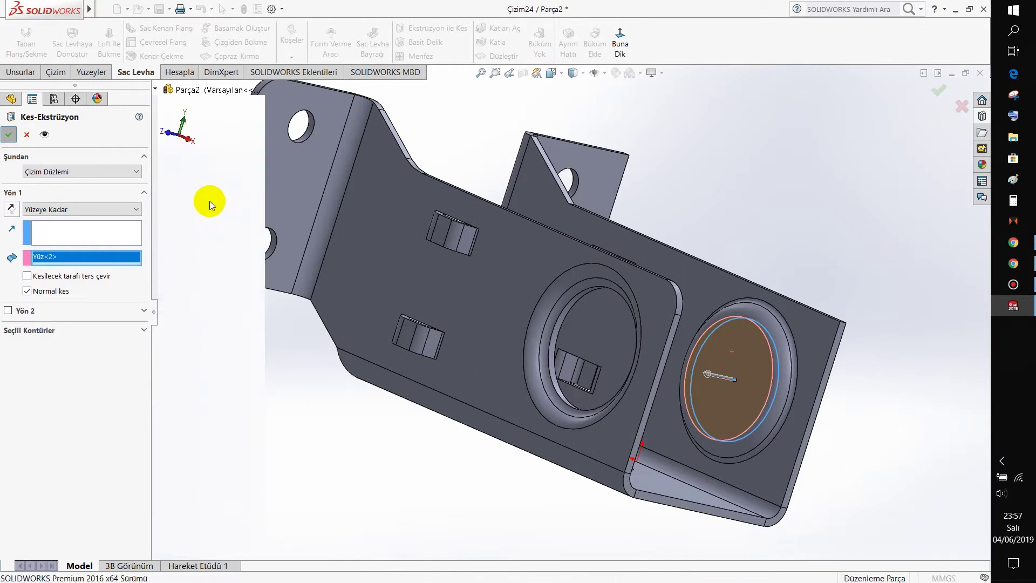
{"action": "key", "text": "Return"}
{"action": "mouse_move", "coordinate": [271, 174]}
{"action": "middle_mouse_down"}
{"action": "mouse_move", "coordinate": [497, 296]}
{"action": "mouse_move", "coordinate": [422, 286]}
{"action": "middle_mouse_up"}
{"action": "left_click", "coordinate": [23, 72]}
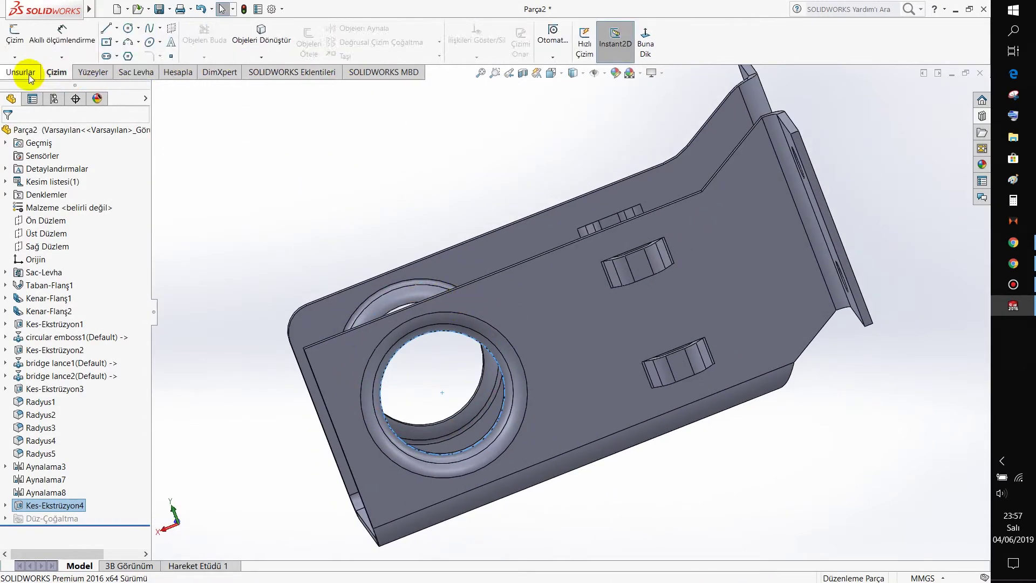
- Fillet three outer corner edges of the right flange at 10 mm
{"action": "left_click", "coordinate": [439, 43]}
{"action": "middle_click_drag", "start_coordinate": [307, 330], "coordinate": [497, 388]}
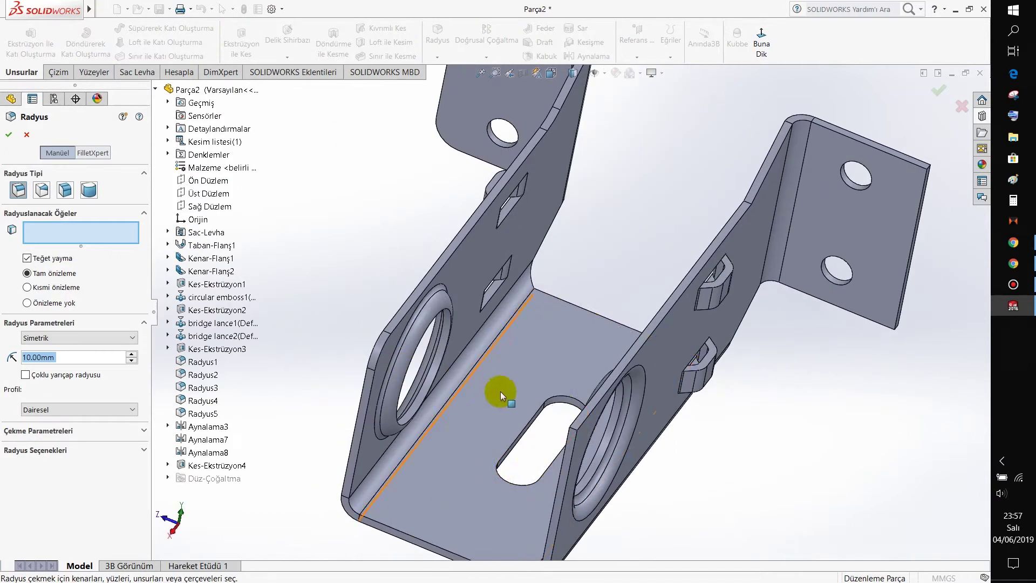
{"action": "left_click", "coordinate": [574, 432]}
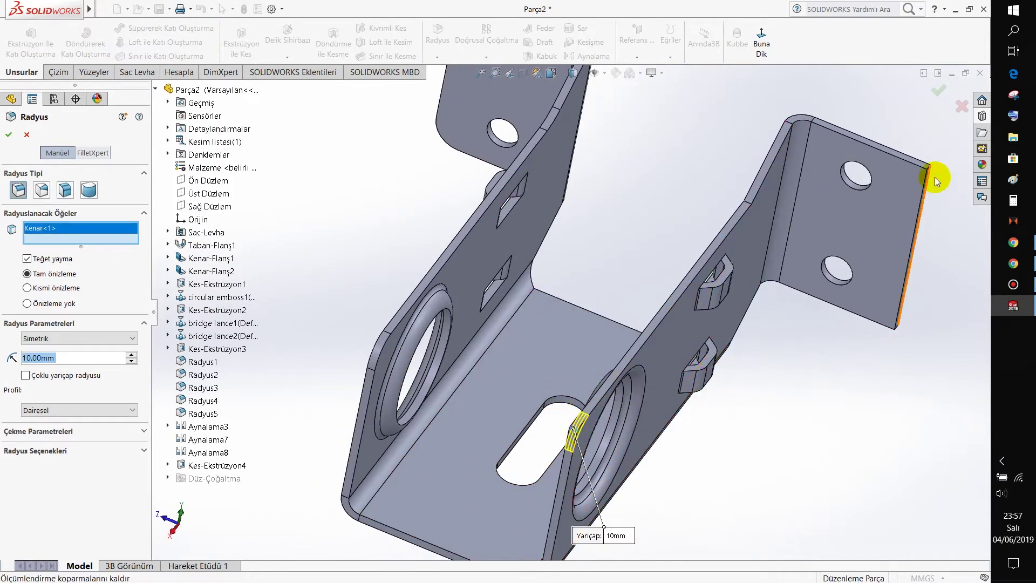
{"action": "scroll", "coordinate": [834, 194], "scroll_direction": "down", "scroll_amount": 5}
{"action": "left_click", "coordinate": [824, 196]}
{"action": "middle_click_drag", "start_coordinate": [774, 458], "coordinate": [721, 359]}
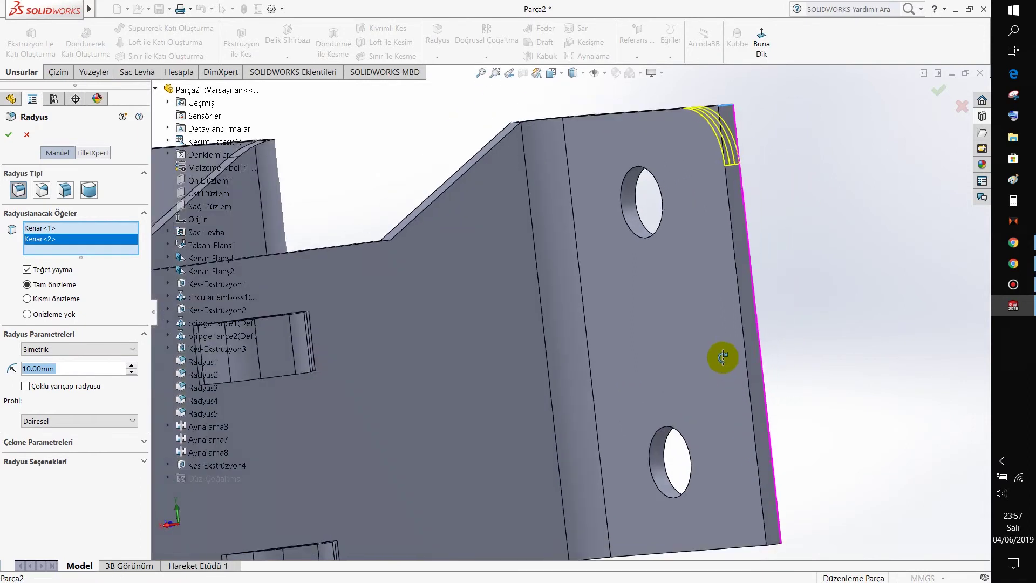
{"action": "left_click", "coordinate": [776, 546]}
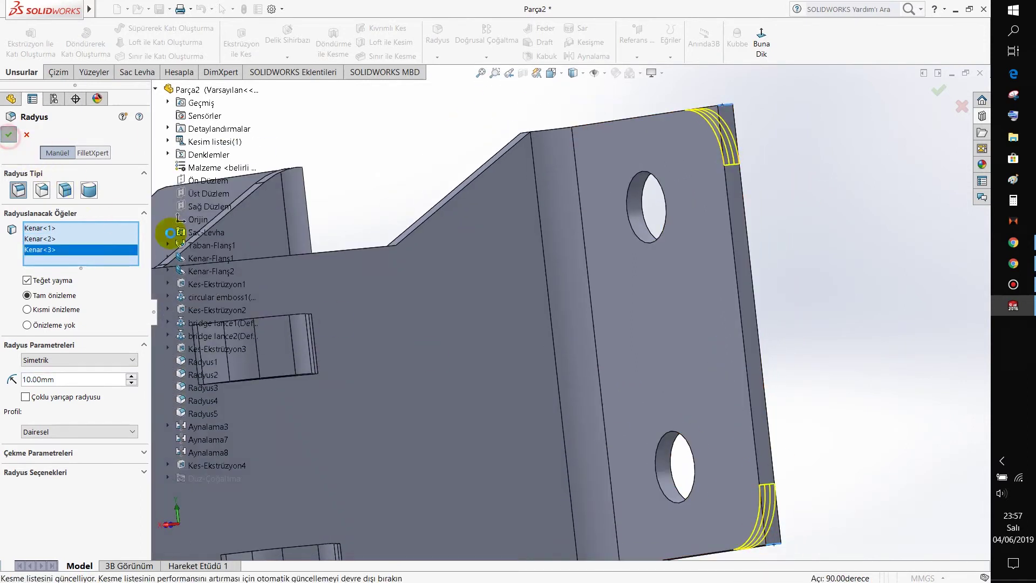
{"action": "key", "text": "Return"}
- Inspect the rounded corners and check Radyus1's radius without changing it
{"action": "scroll", "coordinate": [306, 286], "scroll_direction": "up", "scroll_amount": 8}
{"action": "mouse_move", "coordinate": [306, 286]}
{"action": "middle_mouse_down"}
{"action": "mouse_move", "coordinate": [405, 403]}
{"action": "mouse_move", "coordinate": [462, 446]}
{"action": "middle_mouse_up"}
{"action": "scroll", "coordinate": [456, 270], "scroll_direction": "down", "scroll_amount": 5}
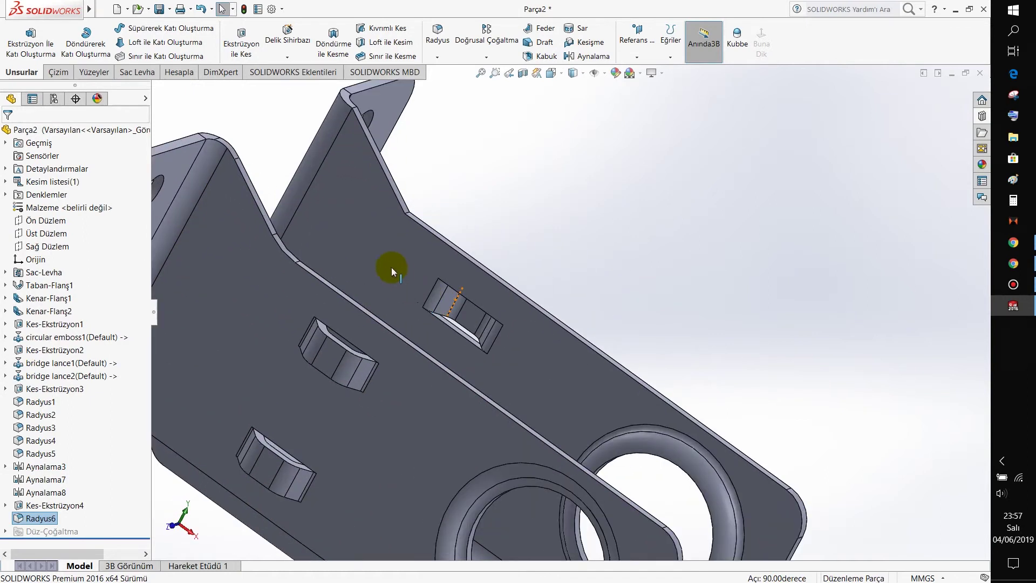
{"action": "left_click", "coordinate": [407, 211]}
{"action": "left_click", "coordinate": [27, 135]}
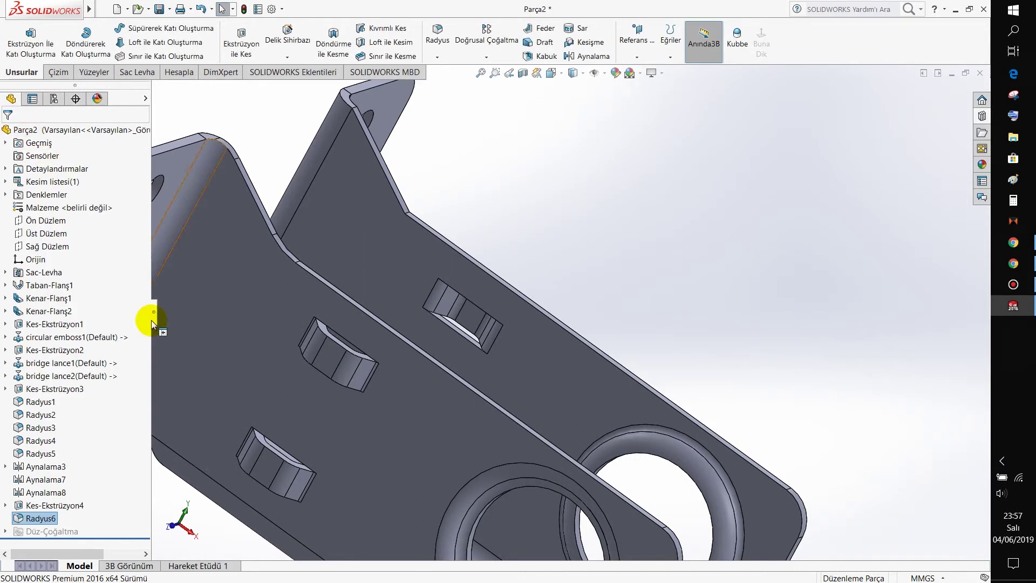
{"action": "left_click", "coordinate": [45, 403]}
{"action": "right_click", "coordinate": [46, 404]}
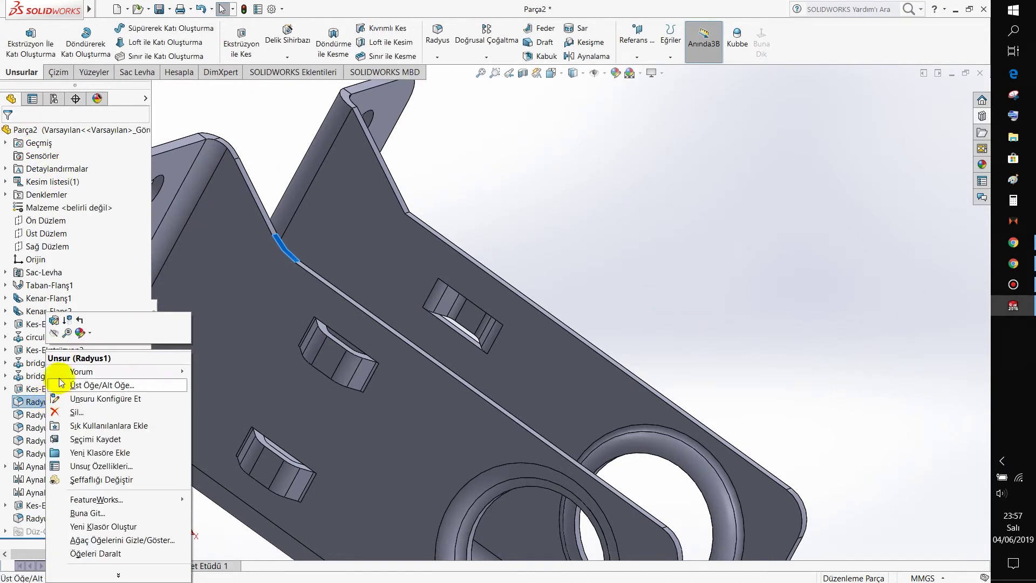
{"action": "left_click", "coordinate": [64, 323]}
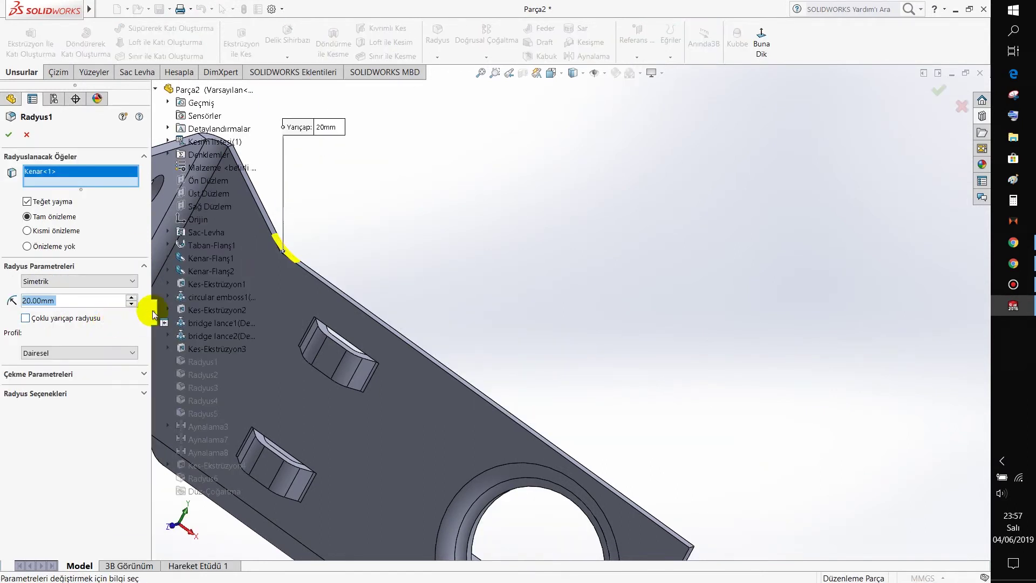
{"action": "key", "text": "Return"}
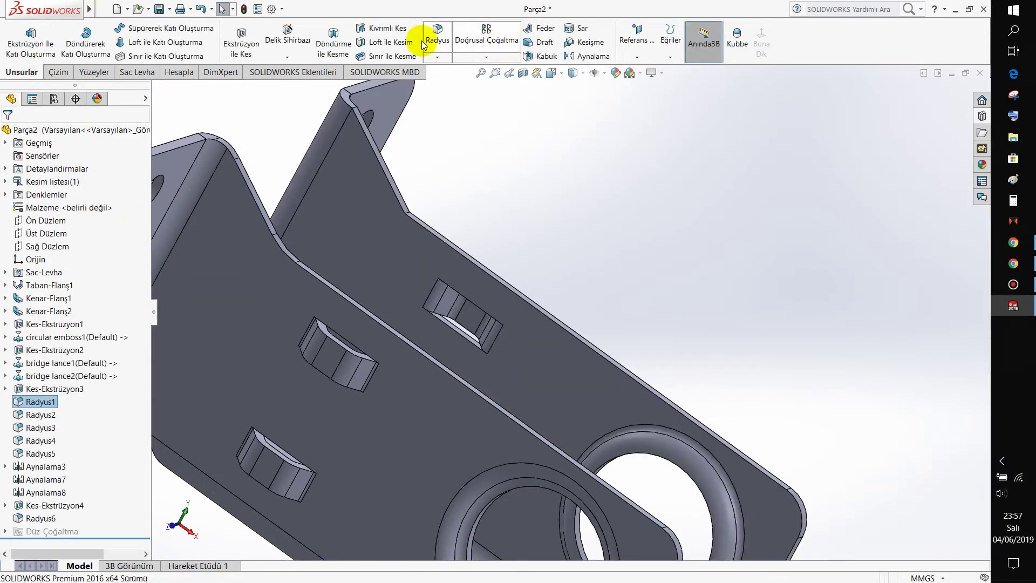
- Fillet the slanted flange's top corner edge at 20 mm, then fit the part in view
{"action": "left_click", "coordinate": [437, 40]}
{"action": "left_click", "coordinate": [409, 210]}
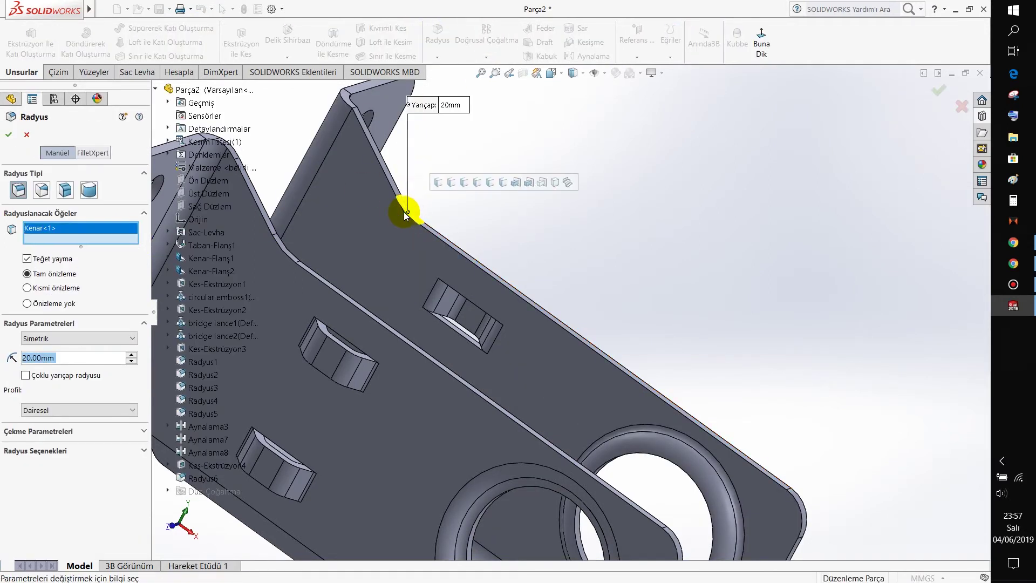
{"action": "left_click", "coordinate": [316, 248]}
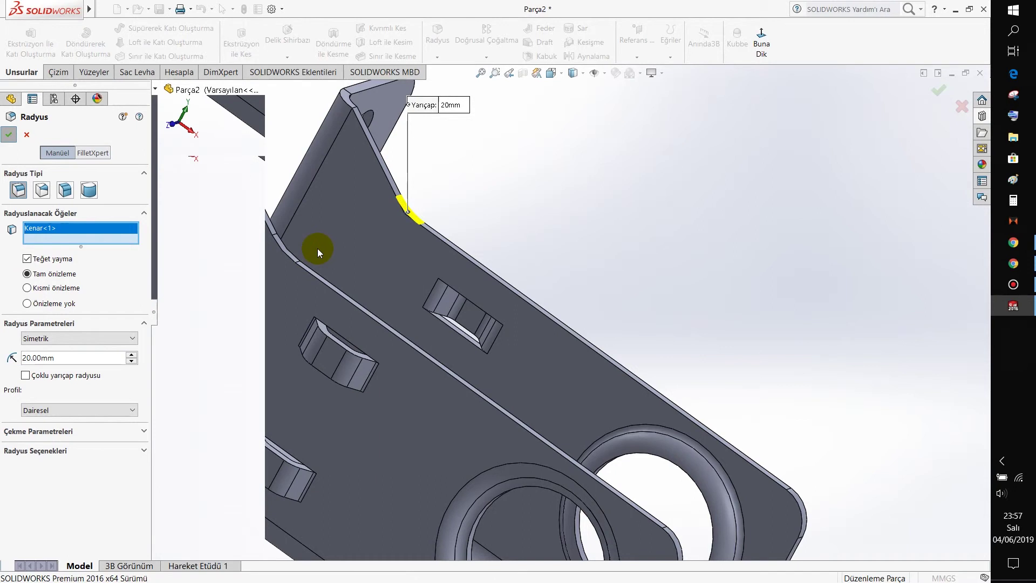
{"action": "key", "text": "Return"}
{"action": "key", "text": "f"}
{"action": "scroll", "coordinate": [347, 193], "scroll_direction": "down", "scroll_amount": 2}
{"action": "scroll", "coordinate": [409, 223], "scroll_direction": "down", "scroll_amount": 2}
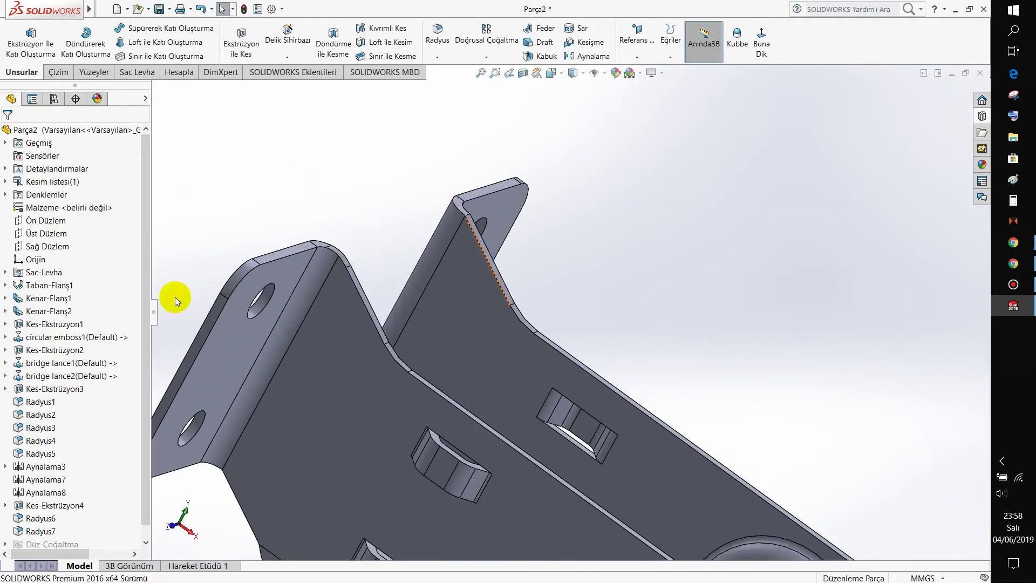
- Read Radyus4's 15 mm radius, then fillet the other flange's top corner at 15 mm
{"action": "right_click", "coordinate": [47, 441]}
{"action": "left_click", "coordinate": [49, 321]}
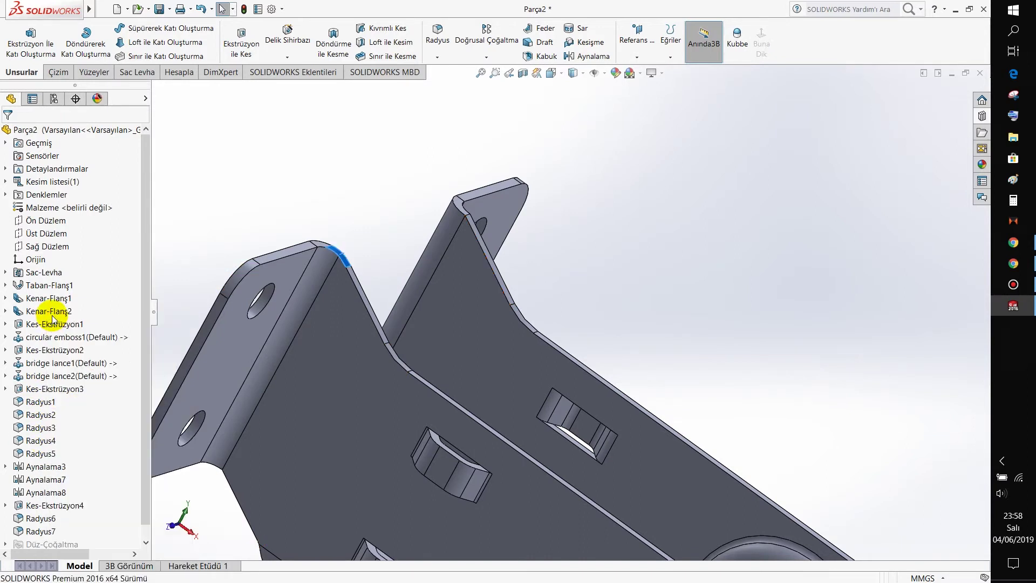
{"action": "left_click", "coordinate": [9, 134]}
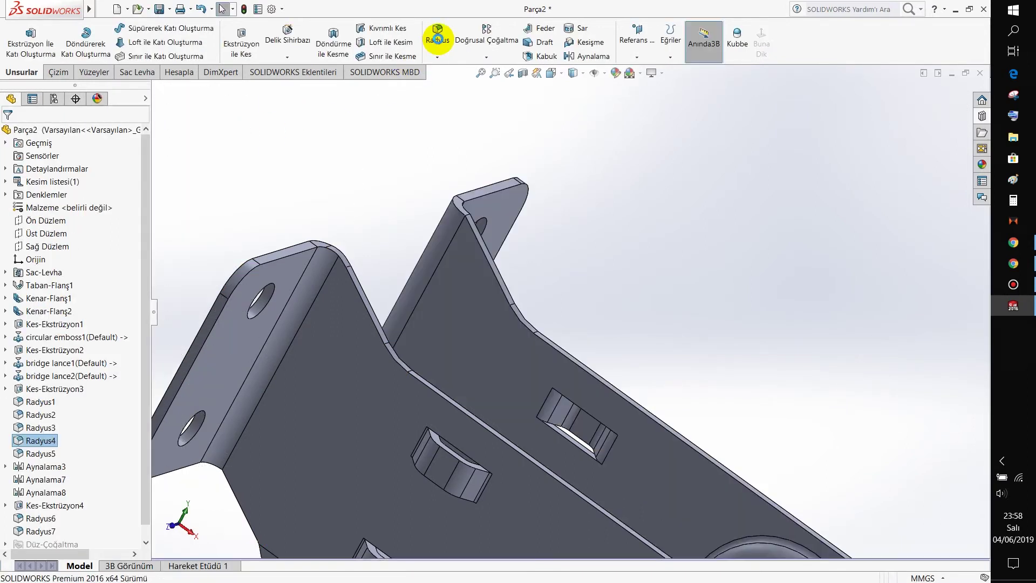
{"action": "left_click", "coordinate": [437, 34]}
{"action": "left_click", "coordinate": [469, 218]}
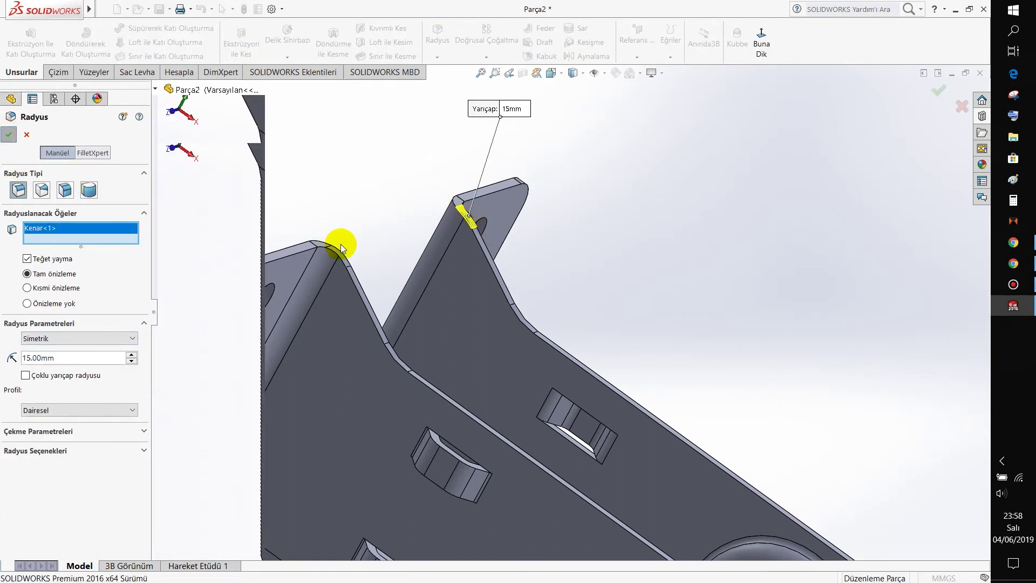
{"action": "key", "text": "Return"}
- Review the existing fillets' edges and check Radyus2's 5 mm radius
{"action": "mouse_move", "coordinate": [352, 240]}
{"action": "middle_mouse_down"}
{"action": "mouse_move", "coordinate": [516, 412]}
{"action": "mouse_move", "coordinate": [247, 444]}
{"action": "middle_mouse_up"}
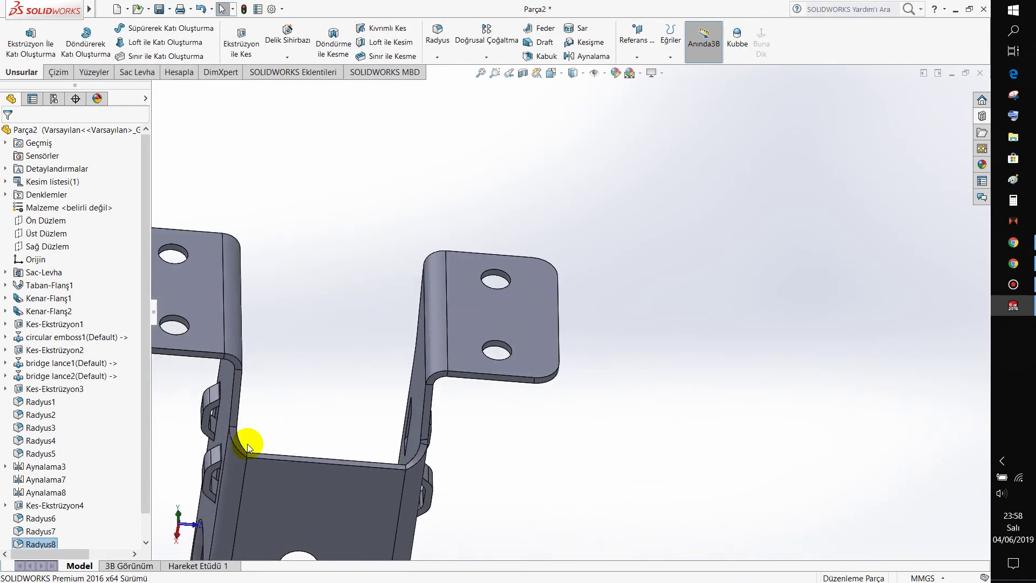
{"action": "left_click", "coordinate": [42, 456]}
{"action": "left_click", "coordinate": [30, 441]}
{"action": "left_click", "coordinate": [24, 415]}
{"action": "left_click", "coordinate": [19, 414]}
{"action": "left_click", "coordinate": [25, 384]}
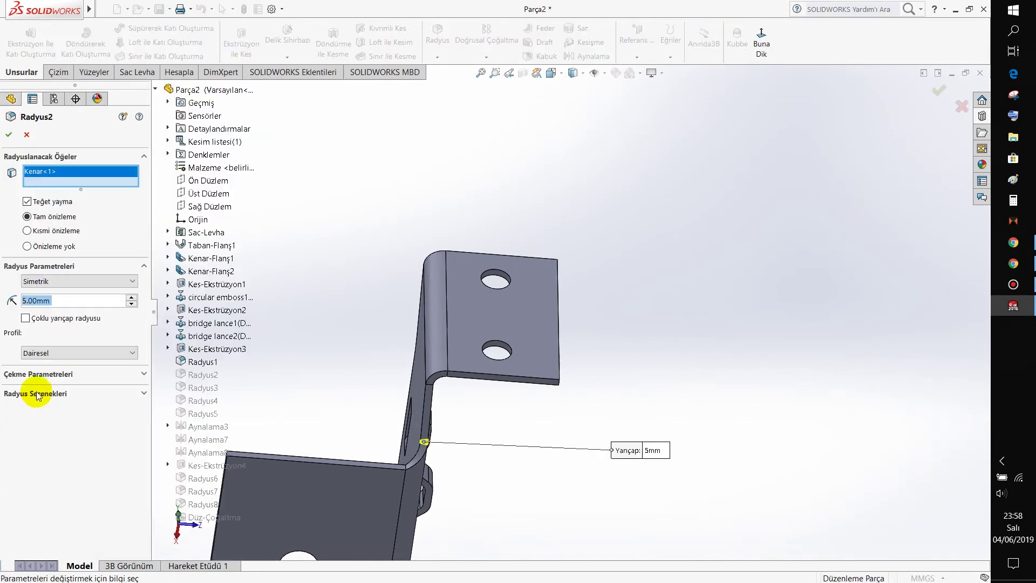
{"action": "left_click", "coordinate": [26, 134]}
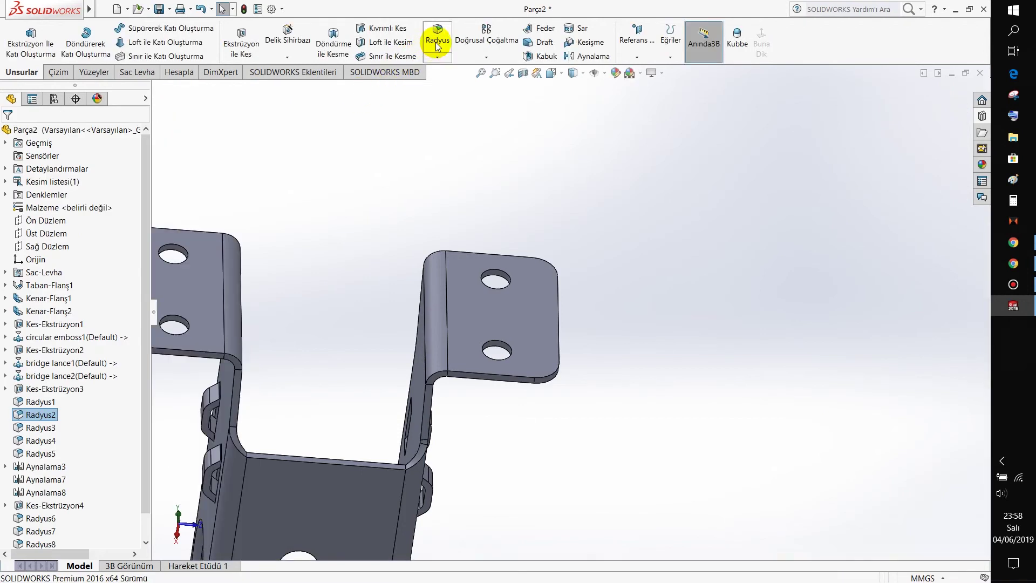
- Fillet another flange edge at 5 mm, creating Radyus8
{"action": "left_click", "coordinate": [436, 35]}
{"action": "left_click", "coordinate": [238, 432]}
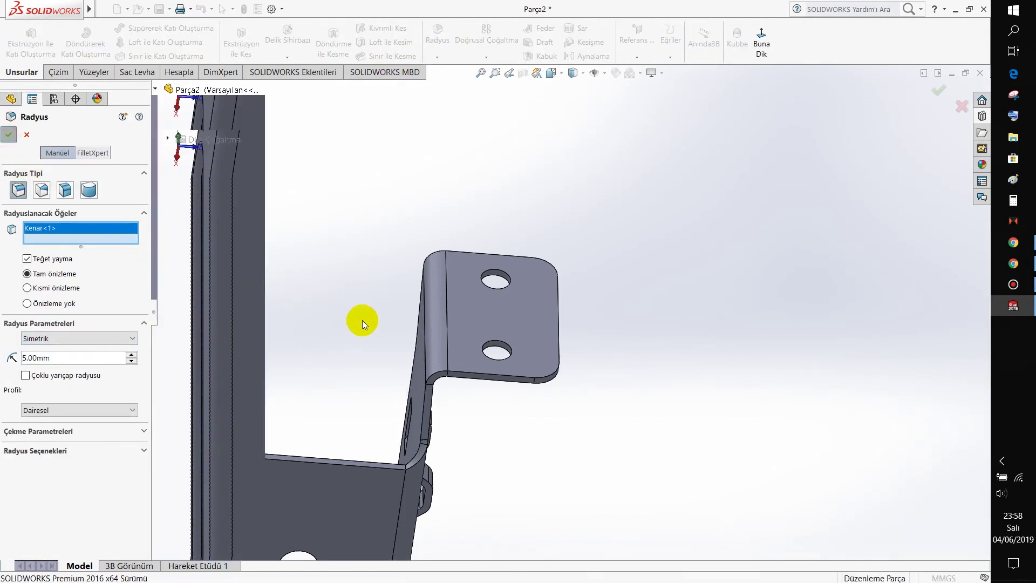
{"action": "key", "text": "Return"}
{"action": "scroll", "coordinate": [333, 342], "scroll_direction": "up", "scroll_amount": 5}
{"action": "middle_click_drag", "start_coordinate": [421, 396], "coordinate": [419, 492]}
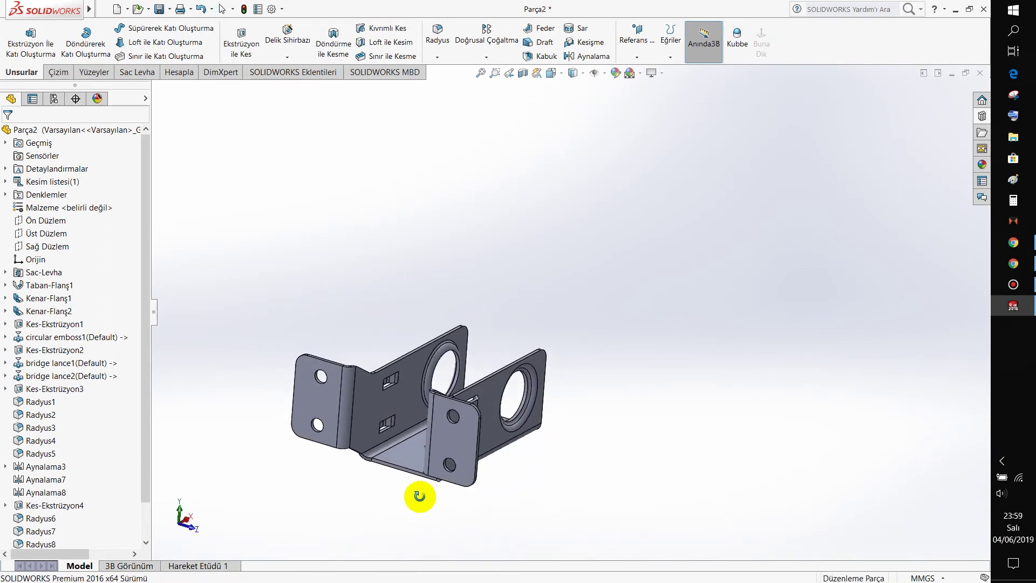
{"action": "scroll", "coordinate": [419, 509], "scroll_direction": "up", "scroll_amount": 3}
{"action": "scroll", "coordinate": [516, 419], "scroll_direction": "down", "scroll_amount": 3}
{"action": "mouse_move", "coordinate": [517, 420]}
{"action": "middle_mouse_down"}
{"action": "mouse_move", "coordinate": [509, 388]}
{"action": "mouse_move", "coordinate": [513, 455]}
{"action": "mouse_move", "coordinate": [523, 335]}
{"action": "mouse_move", "coordinate": [350, 413]}
{"action": "mouse_move", "coordinate": [400, 364]}
{"action": "mouse_move", "coordinate": [407, 398]}
{"action": "middle_mouse_up"}
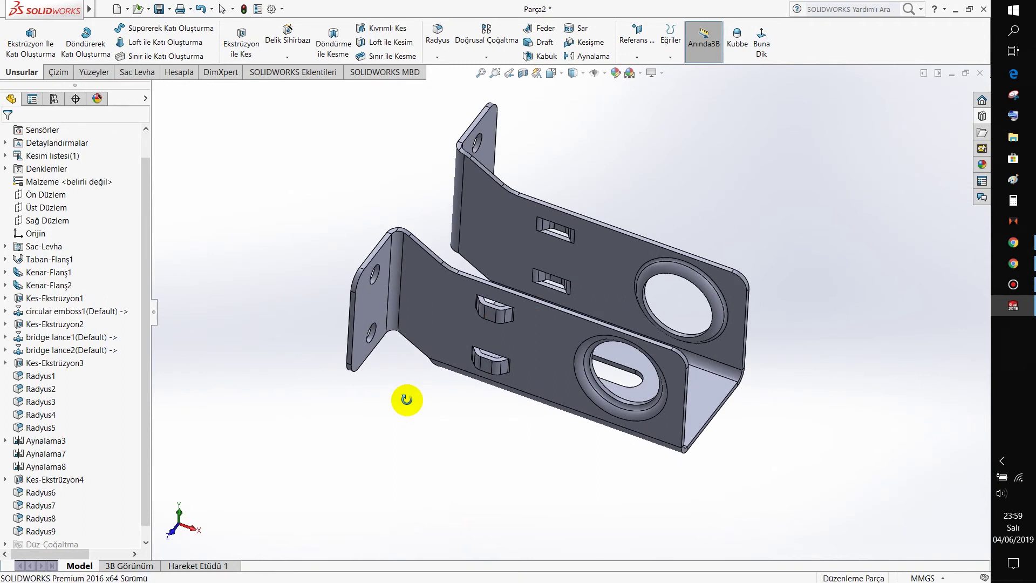
{"action": "scroll", "coordinate": [666, 288], "scroll_direction": "up", "scroll_amount": 3}
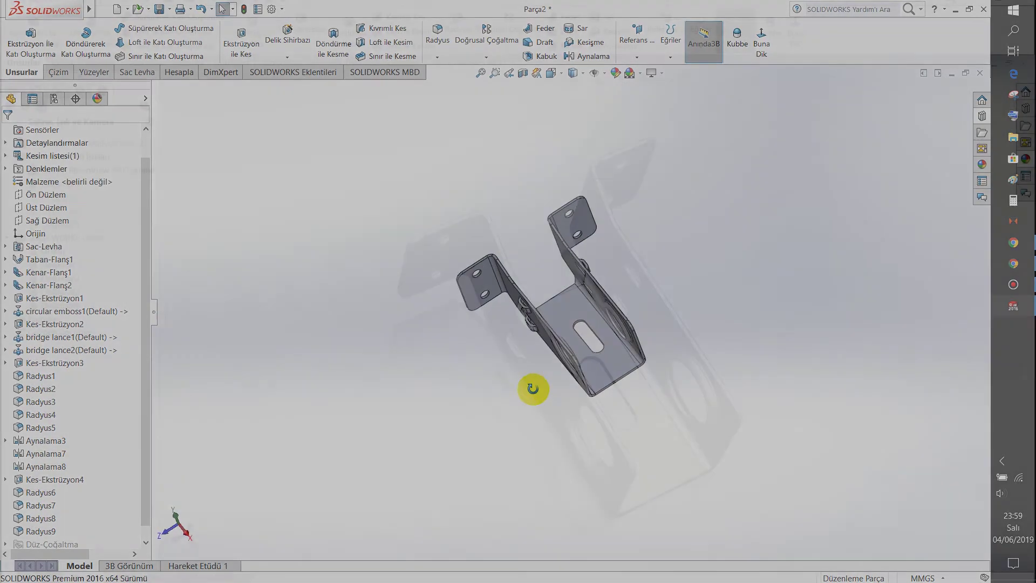